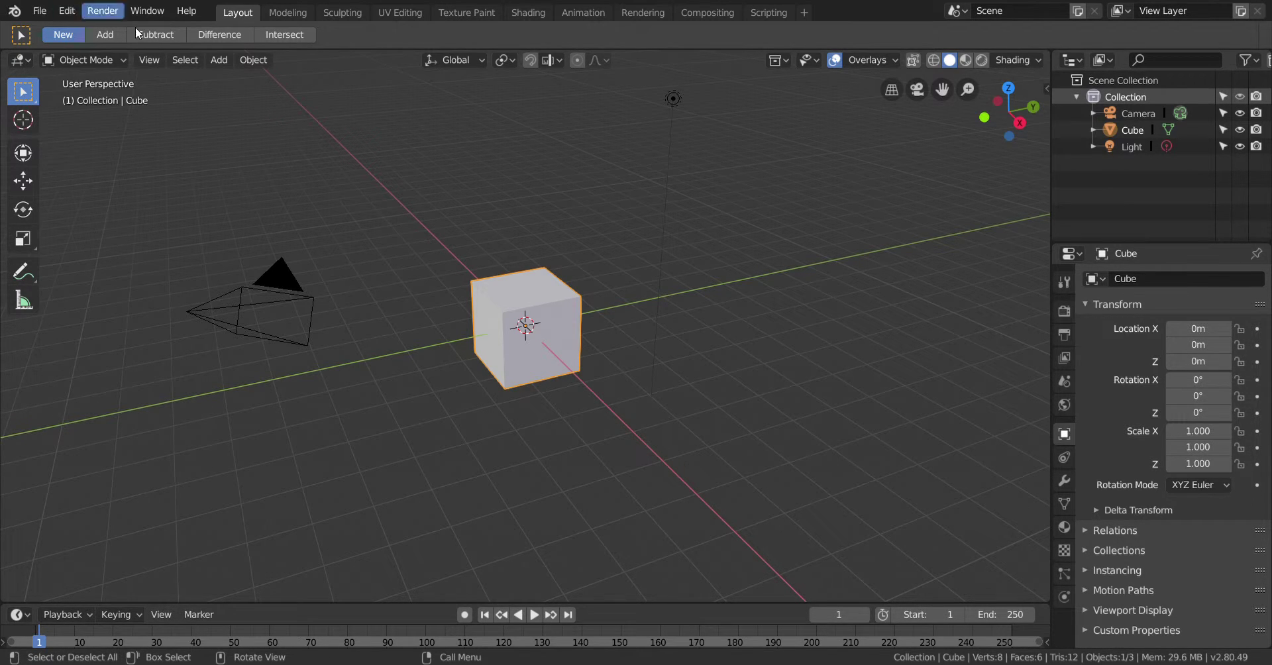
Examine the default cube from several angles and through the scene camera
middle_click_drag(698, 272, 784, 266)
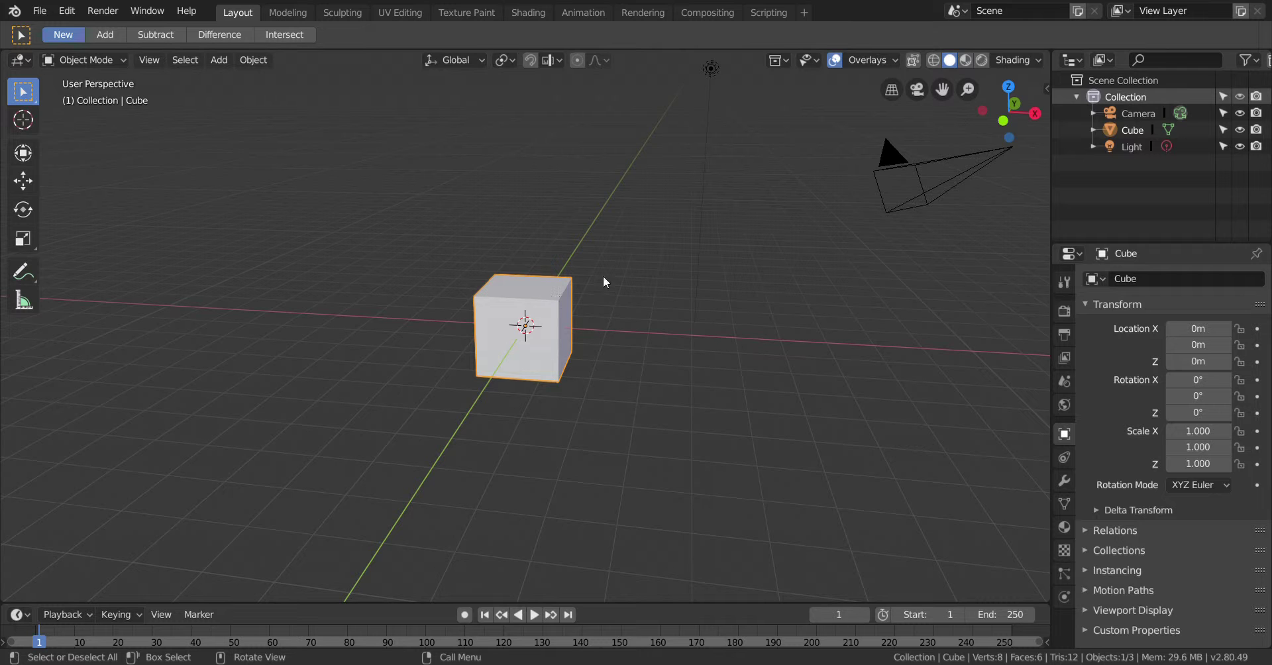
left_click_drag(312, 259, 666, 319)
scroll(634, 371, "up", 3)
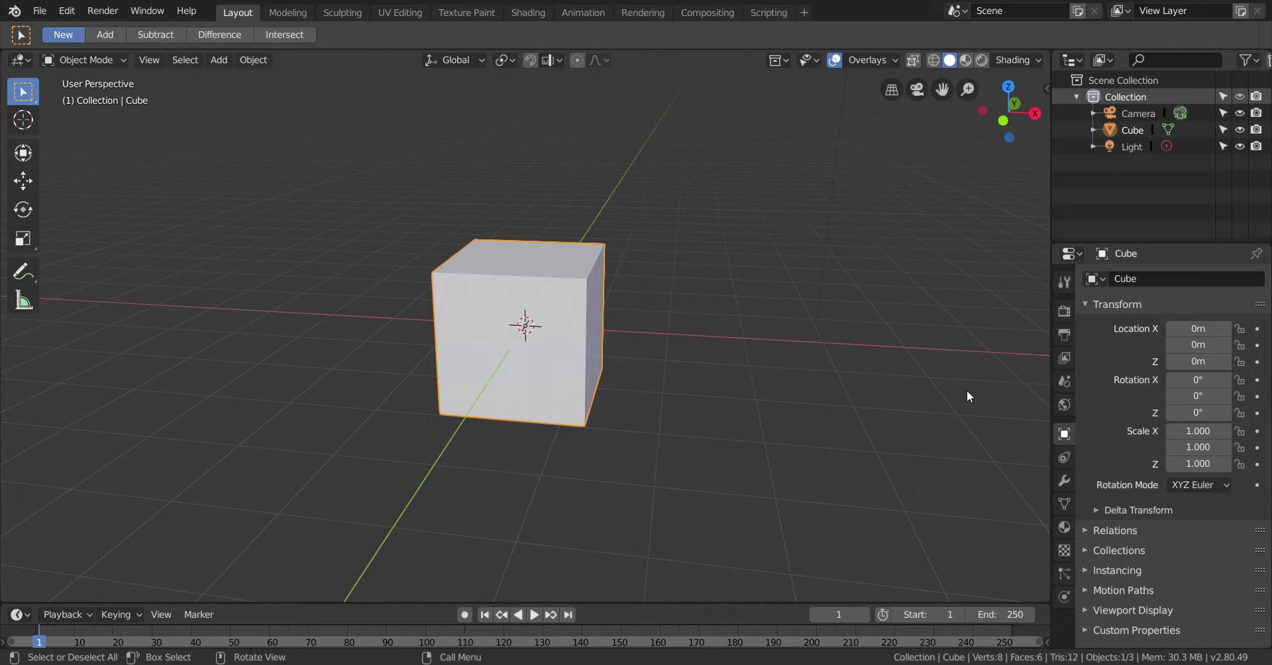
middle_click_drag(793, 219, 781, 241)
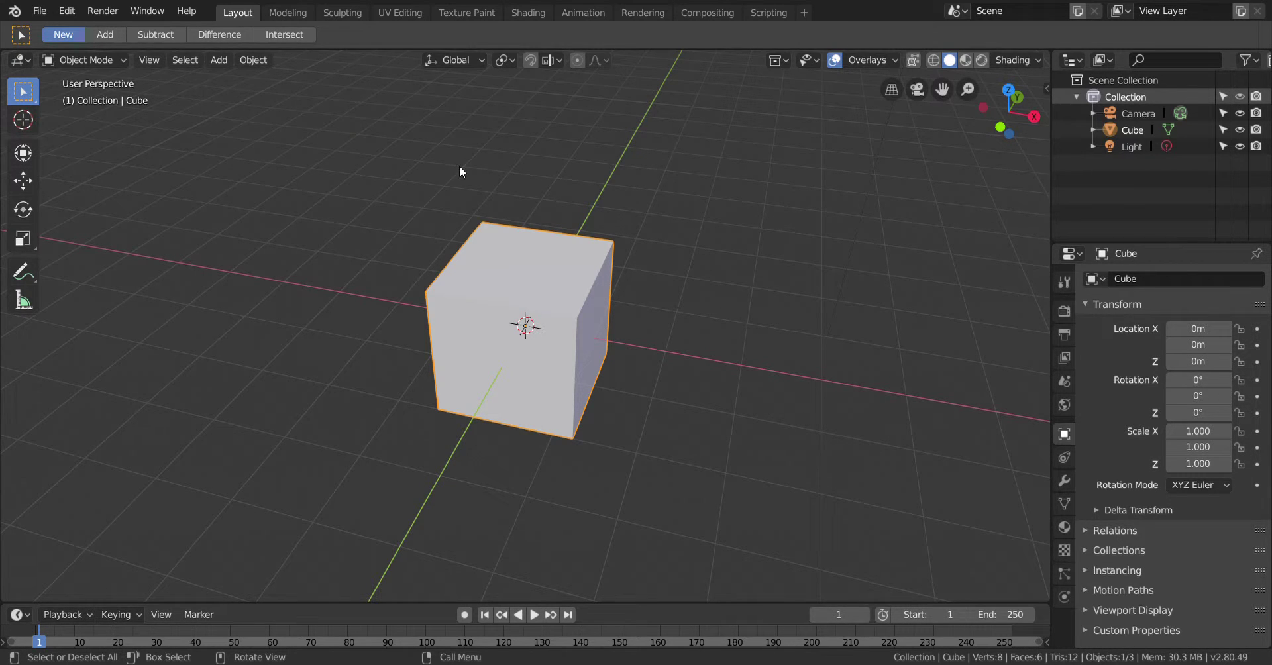
scroll(718, 442, "down", 1)
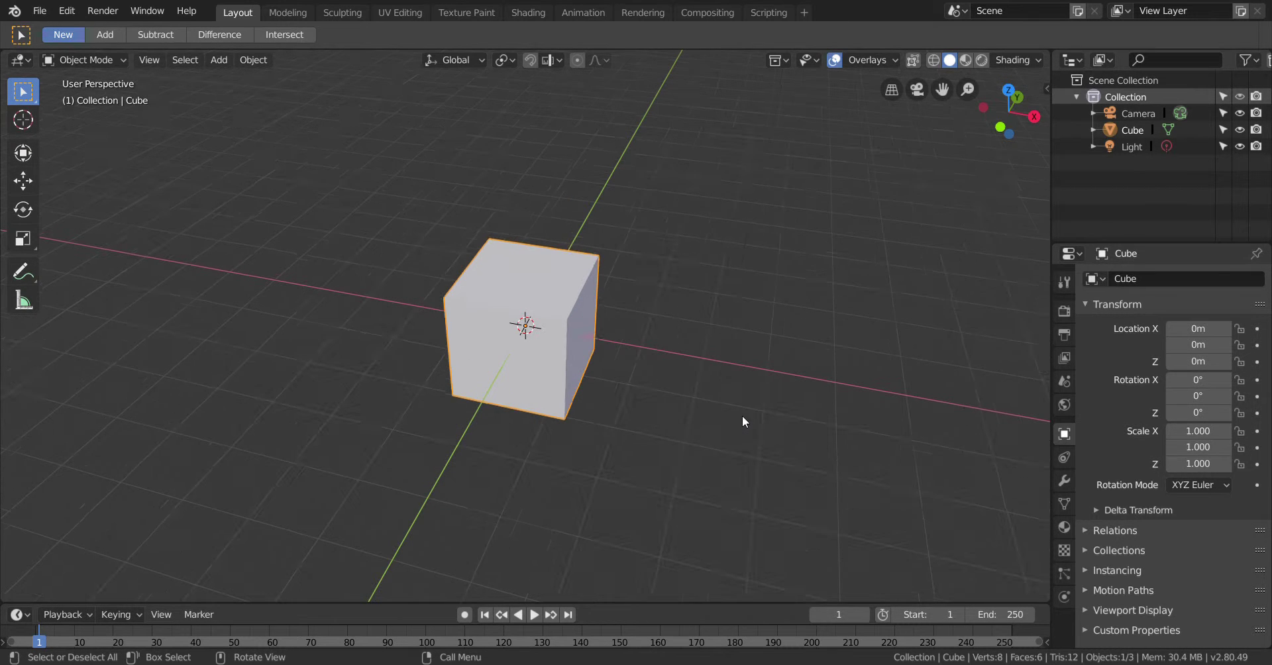
scroll(743, 420, "up", 1)
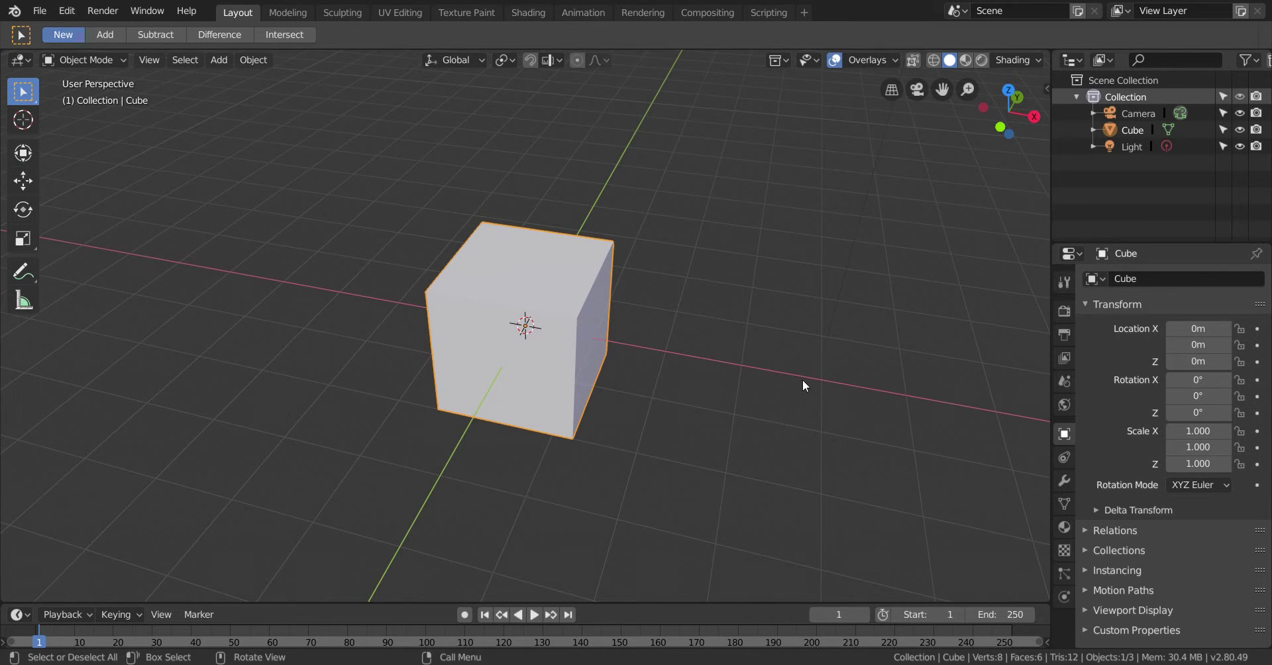
middle_click_drag(803, 383, 569, 347)
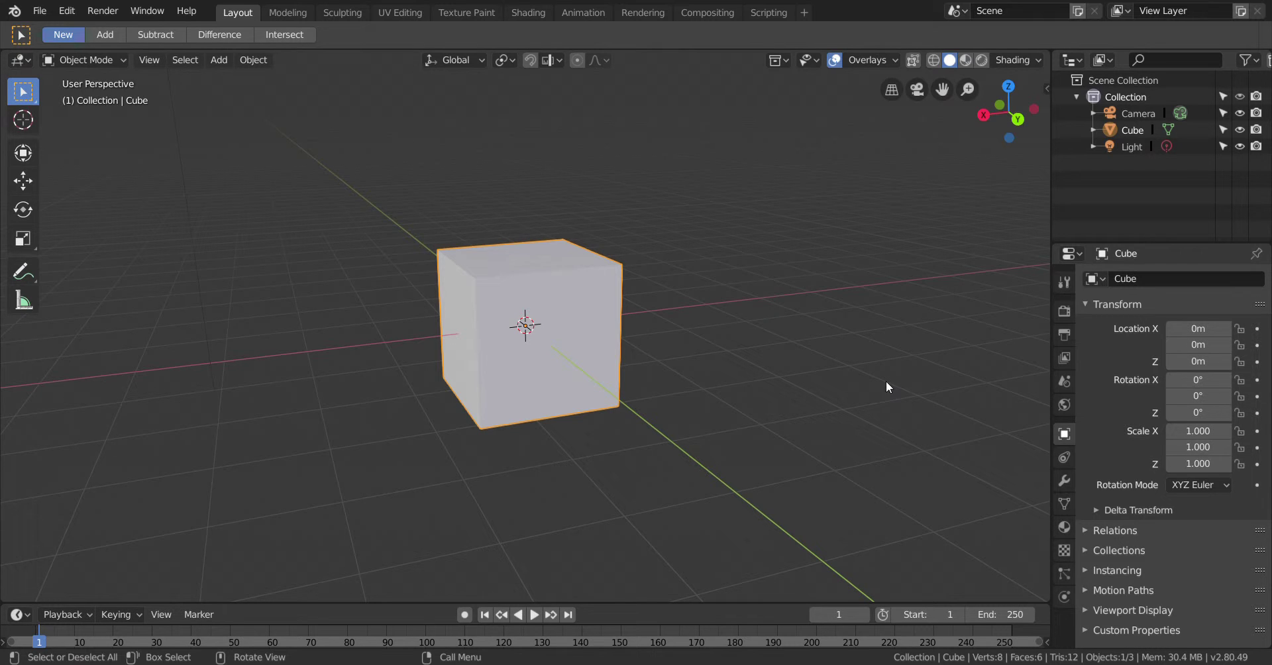
left_click(918, 89)
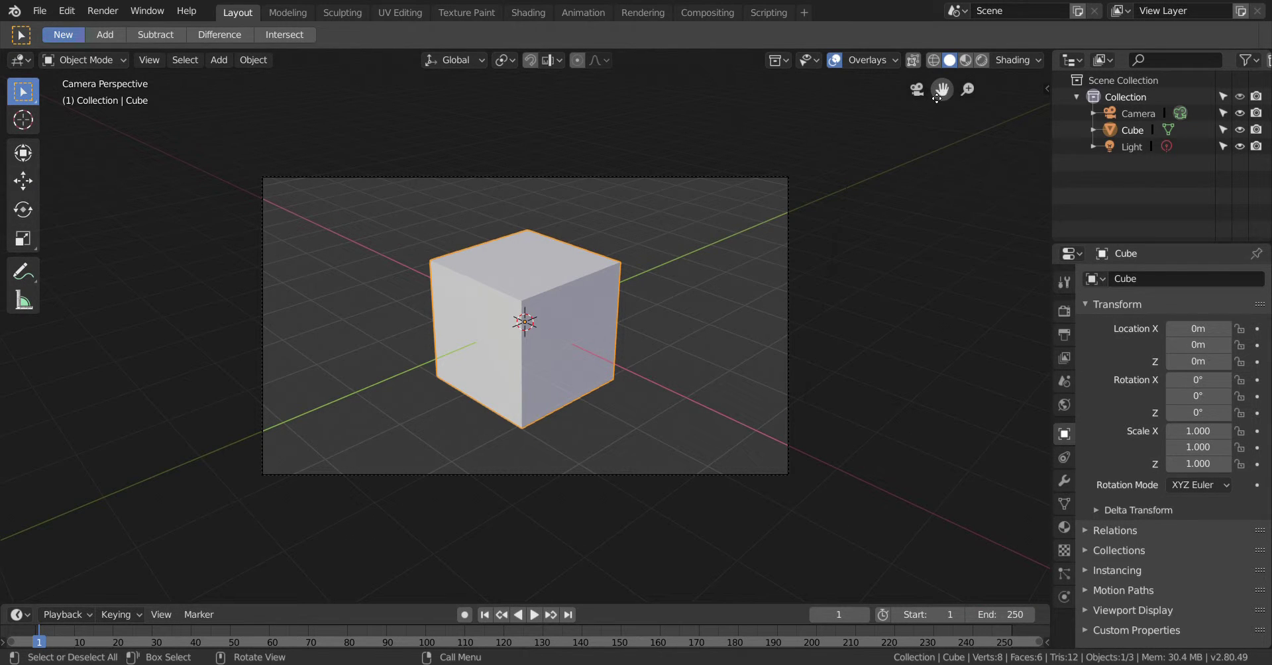
left_click(920, 91)
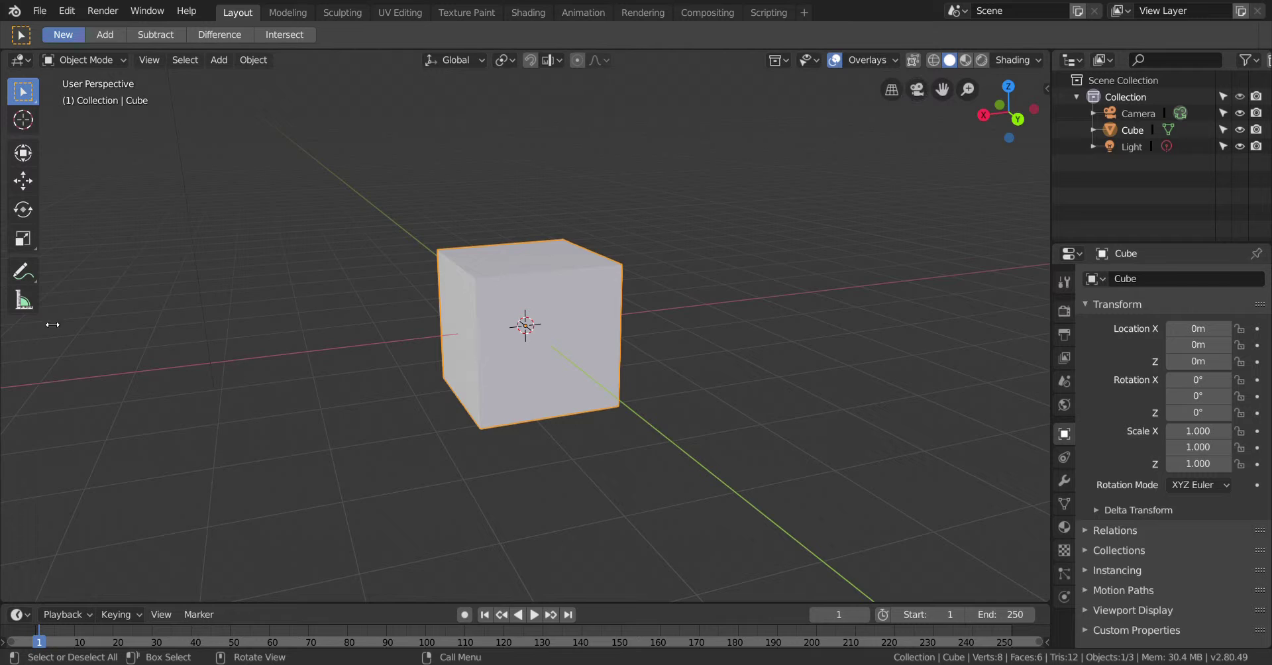
scroll(319, 379, "down", 3)
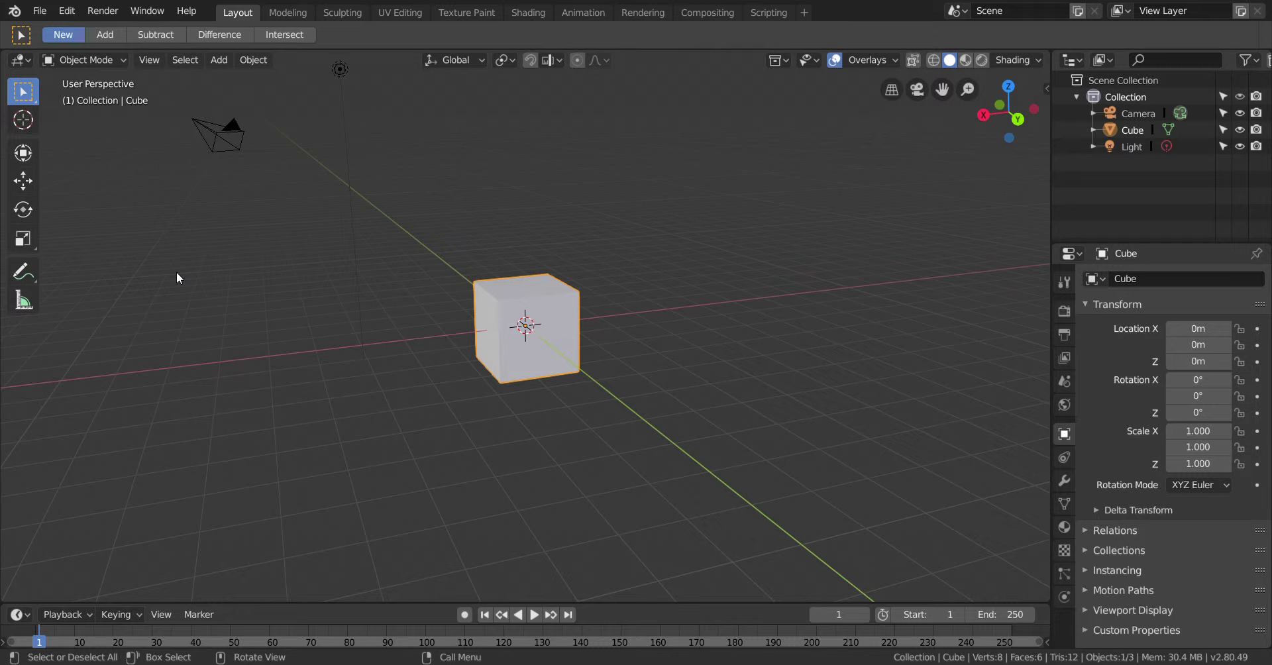
Open the Sculpting workspace and try Draw and Inflate brush strokes on the default cube
left_click(406, 12)
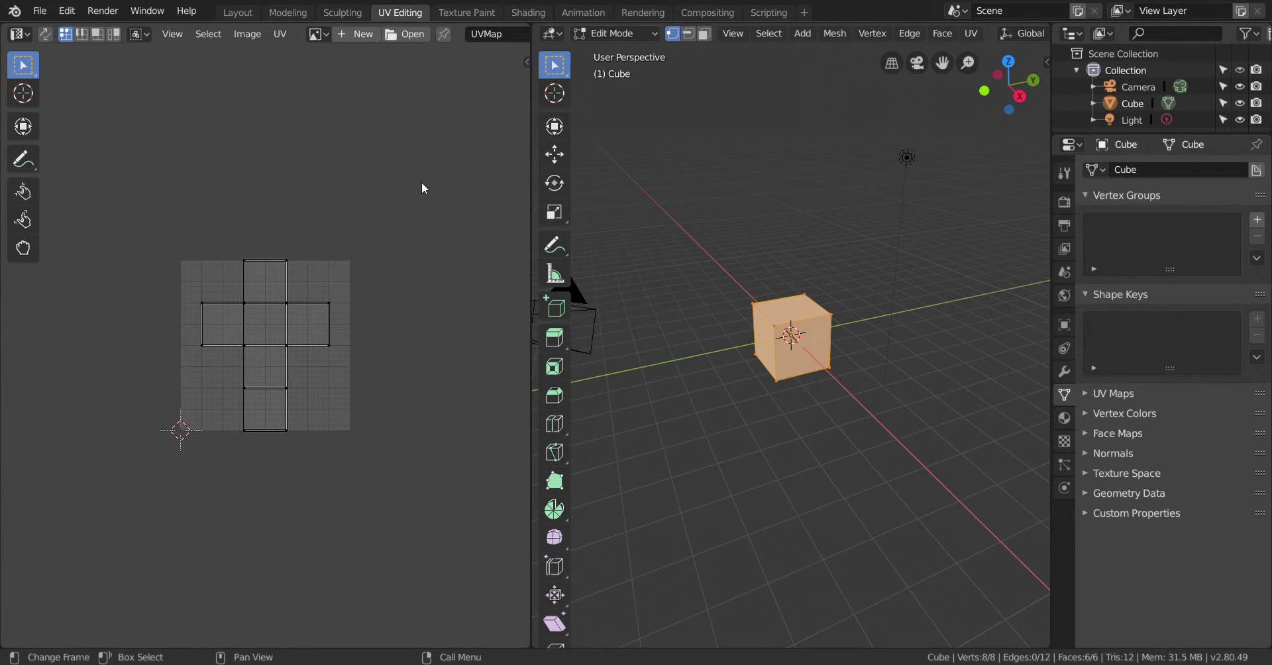
left_click(349, 12)
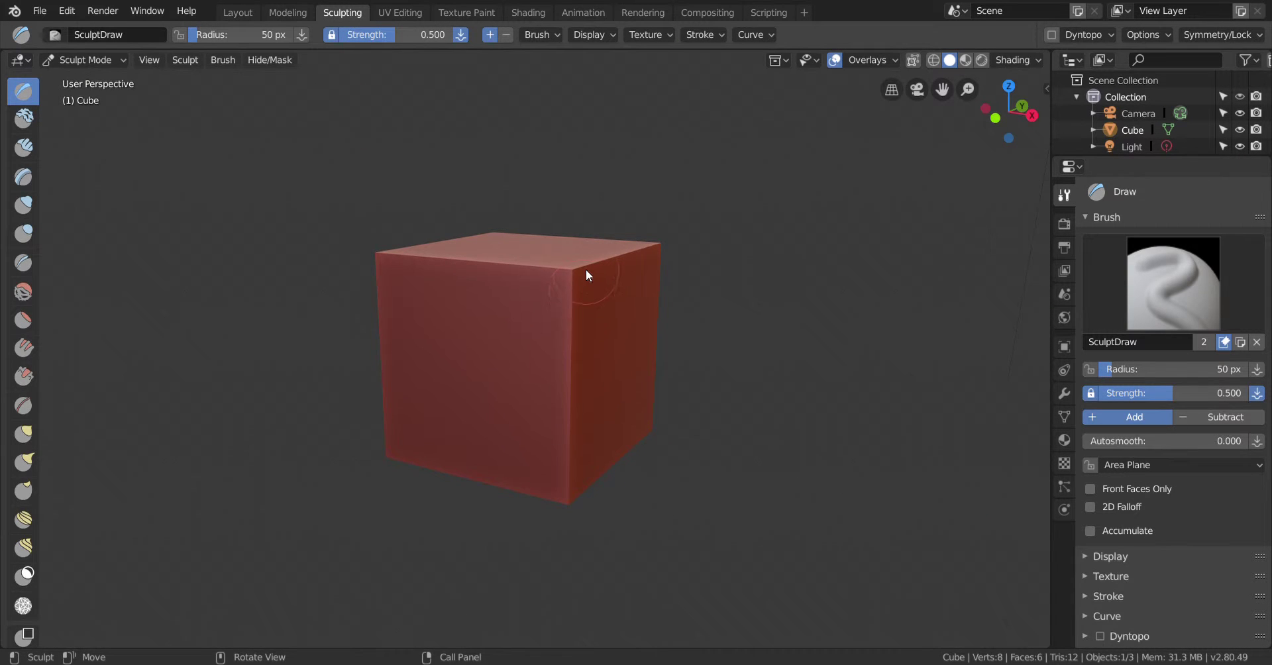
mouse_move(564, 264)
left_mouse_down()
mouse_move(527, 315)
mouse_move(435, 265)
left_mouse_up()
left_click(25, 213)
mouse_move(505, 317)
left_mouse_down()
mouse_move(474, 360)
mouse_move(500, 389)
left_mouse_up()
mouse_move(566, 270)
left_mouse_down()
mouse_move(573, 311)
mouse_move(599, 289)
mouse_move(594, 362)
left_mouse_up()
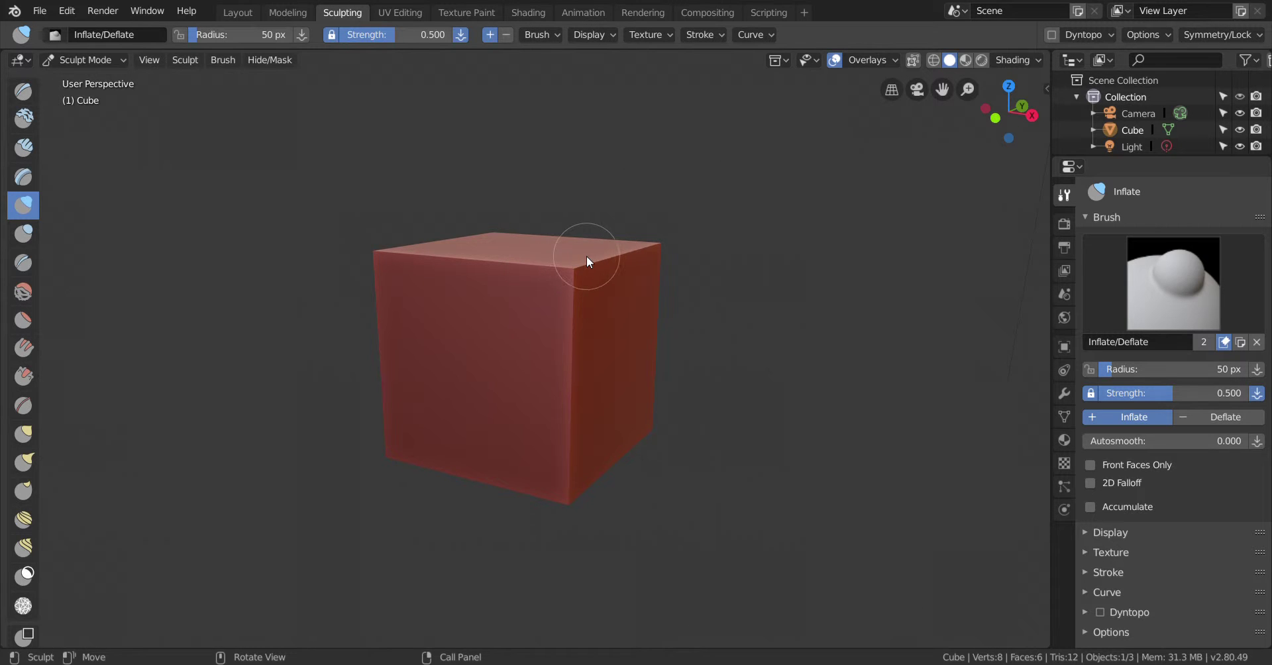
Create a new file from the Sculpting template
left_click(38, 12)
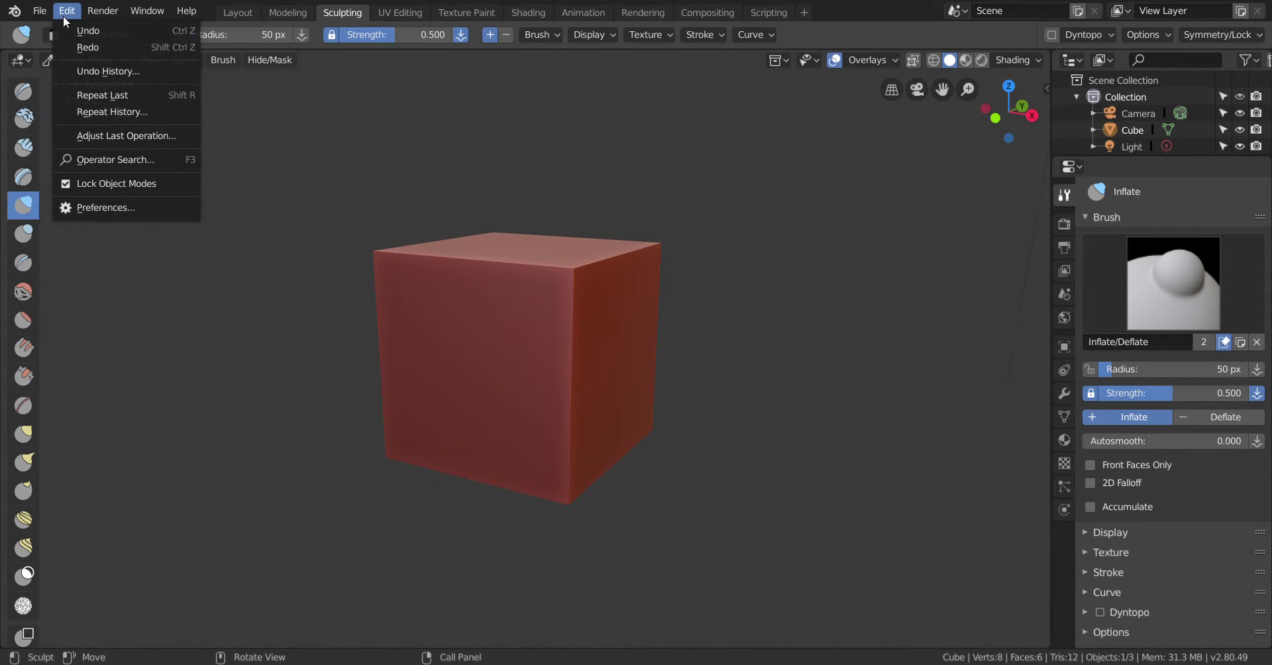
mouse_move(33, 28)
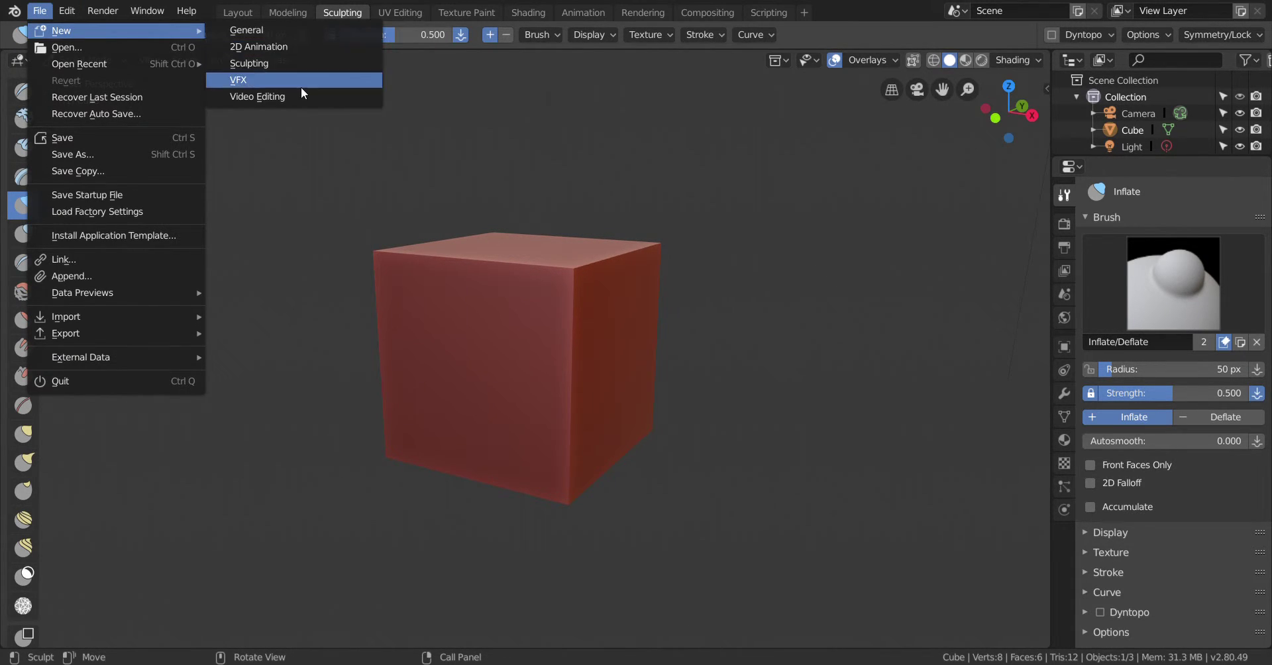
left_click(320, 63)
Sculpt uneven raised strokes over the front of the sphere with the Draw brush at 50 px radius
scroll(569, 332, "down", 1)
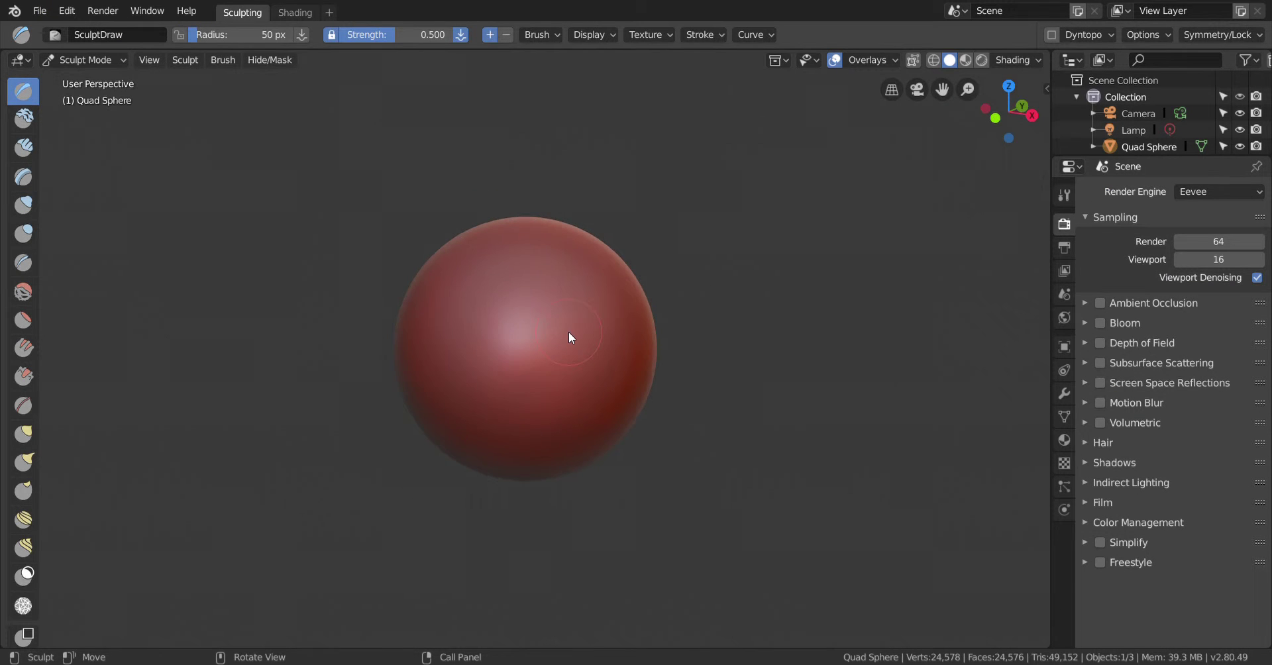
mouse_move(562, 309)
left_mouse_down()
mouse_move(552, 329)
mouse_move(567, 376)
mouse_move(618, 409)
mouse_move(563, 474)
mouse_move(513, 411)
mouse_move(518, 316)
mouse_move(538, 364)
mouse_move(532, 356)
mouse_move(593, 434)
mouse_move(545, 391)
mouse_move(573, 288)
mouse_move(525, 404)
mouse_move(538, 411)
mouse_move(534, 446)
mouse_move(568, 332)
left_mouse_up()
mouse_move(579, 280)
left_mouse_down()
mouse_move(514, 250)
mouse_move(468, 257)
mouse_move(566, 260)
mouse_move(447, 240)
left_mouse_up()
mouse_move(556, 267)
left_mouse_down()
mouse_move(536, 304)
mouse_move(608, 219)
mouse_move(503, 310)
mouse_move(520, 251)
mouse_move(587, 200)
mouse_move(489, 334)
mouse_move(532, 307)
mouse_move(500, 287)
mouse_move(450, 311)
mouse_move(454, 324)
mouse_move(495, 309)
mouse_move(462, 397)
mouse_move(462, 375)
mouse_move(516, 349)
mouse_move(485, 424)
mouse_move(472, 421)
mouse_move(485, 457)
mouse_move(456, 521)
left_mouse_up()
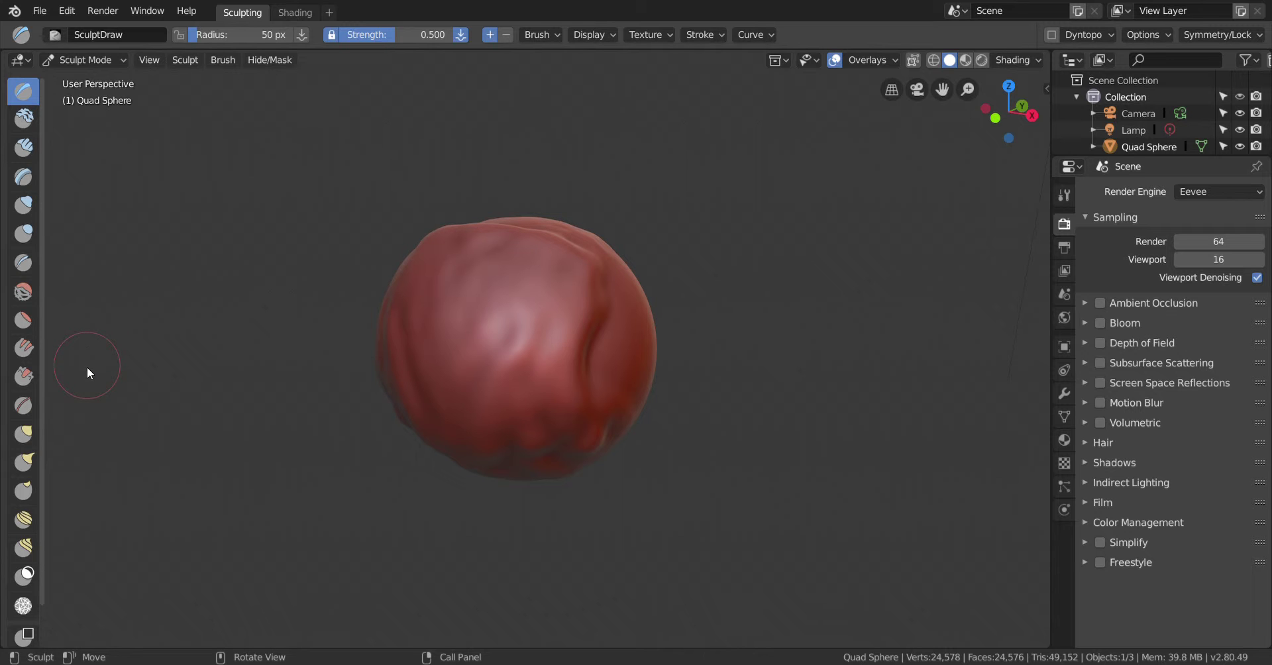
Pull a mirrored pair of tall horns out of the top of the sphere with the Snake Hook brush and reshape their bases
left_click(35, 462)
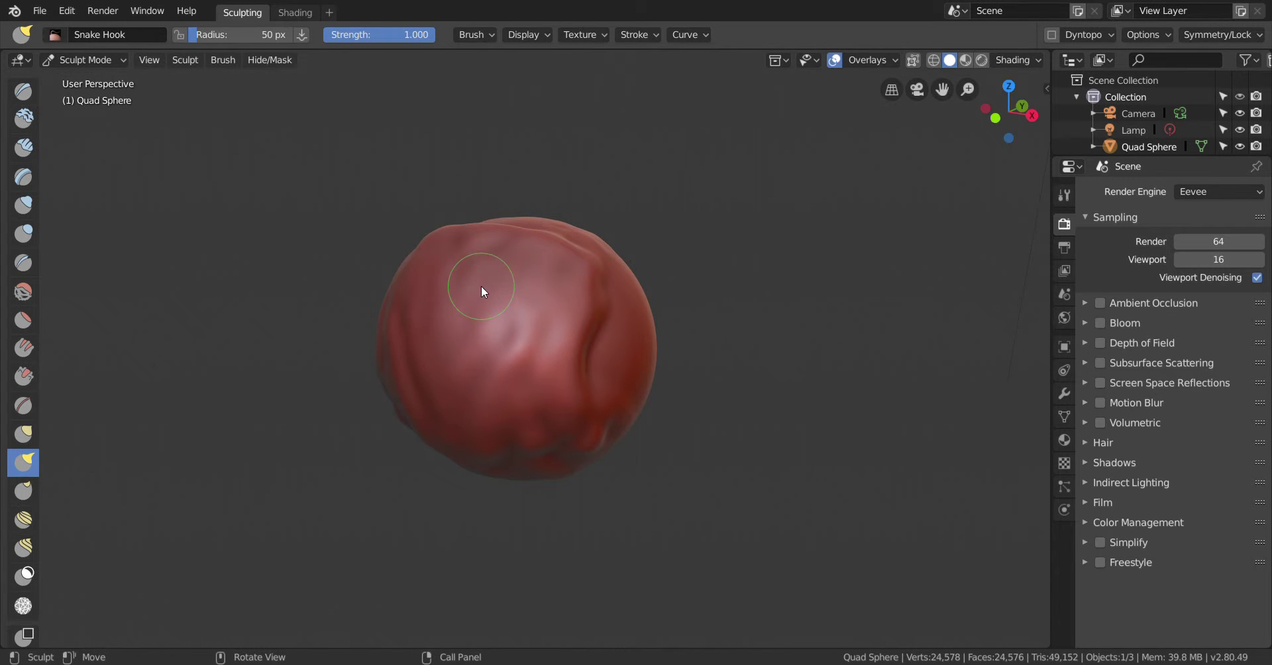
mouse_move(524, 266)
left_mouse_down()
mouse_move(599, 191)
mouse_move(628, 83)
mouse_move(615, 63)
left_mouse_up()
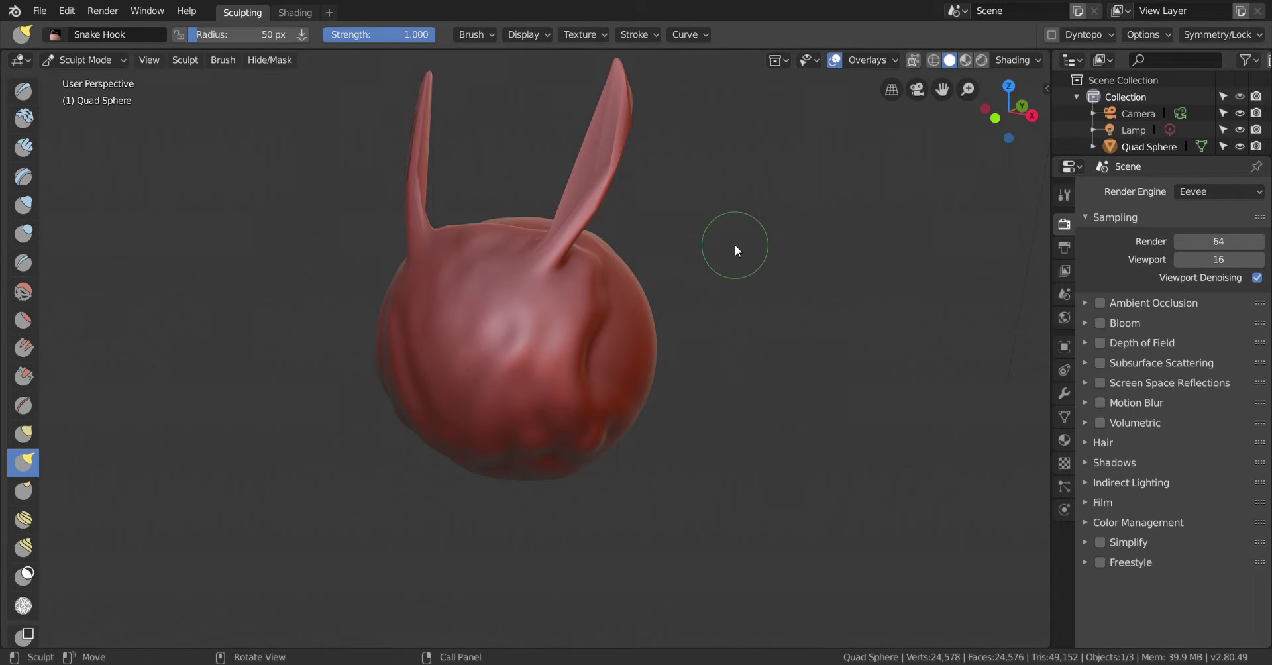
mouse_move(735, 245)
middle_mouse_down()
mouse_move(710, 261)
mouse_move(559, 250)
mouse_move(436, 295)
mouse_move(281, 249)
mouse_move(145, 251)
mouse_move(229, 282)
middle_mouse_up()
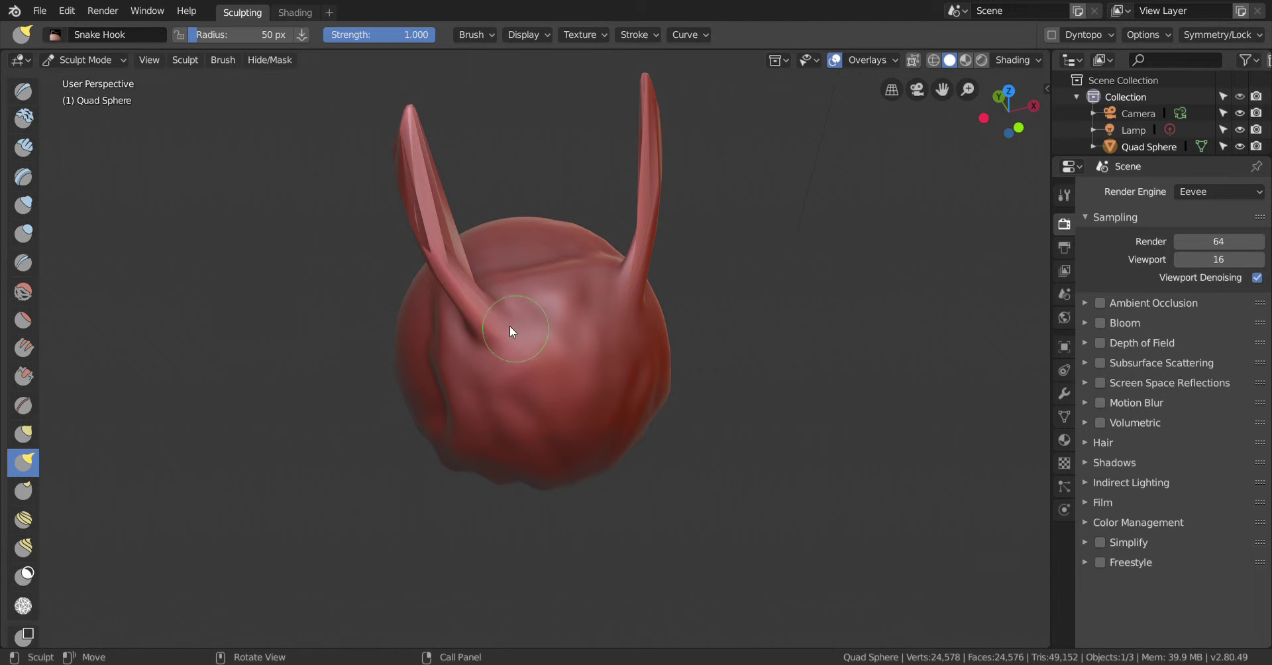
mouse_move(511, 328)
left_mouse_down()
mouse_move(462, 283)
mouse_move(424, 279)
mouse_move(450, 271)
left_mouse_up()
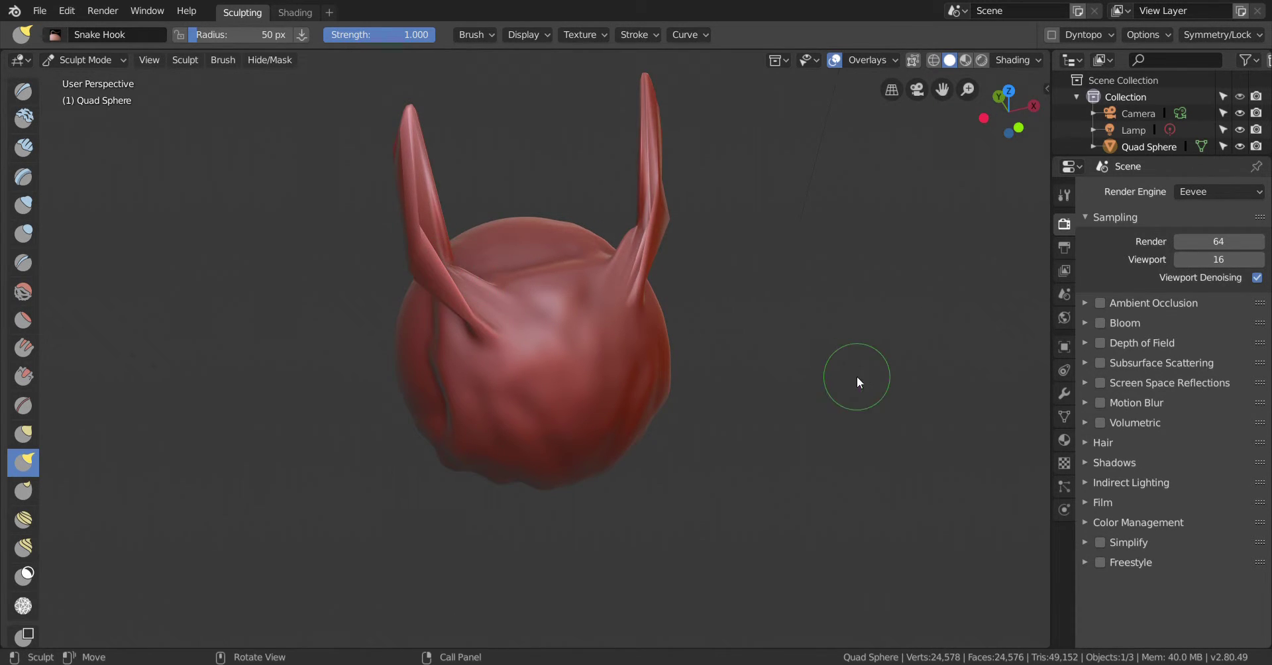
Sculpt a curved brow ridge across the front of the head with the Draw brush
key("KP_1")
left_click(30, 98)
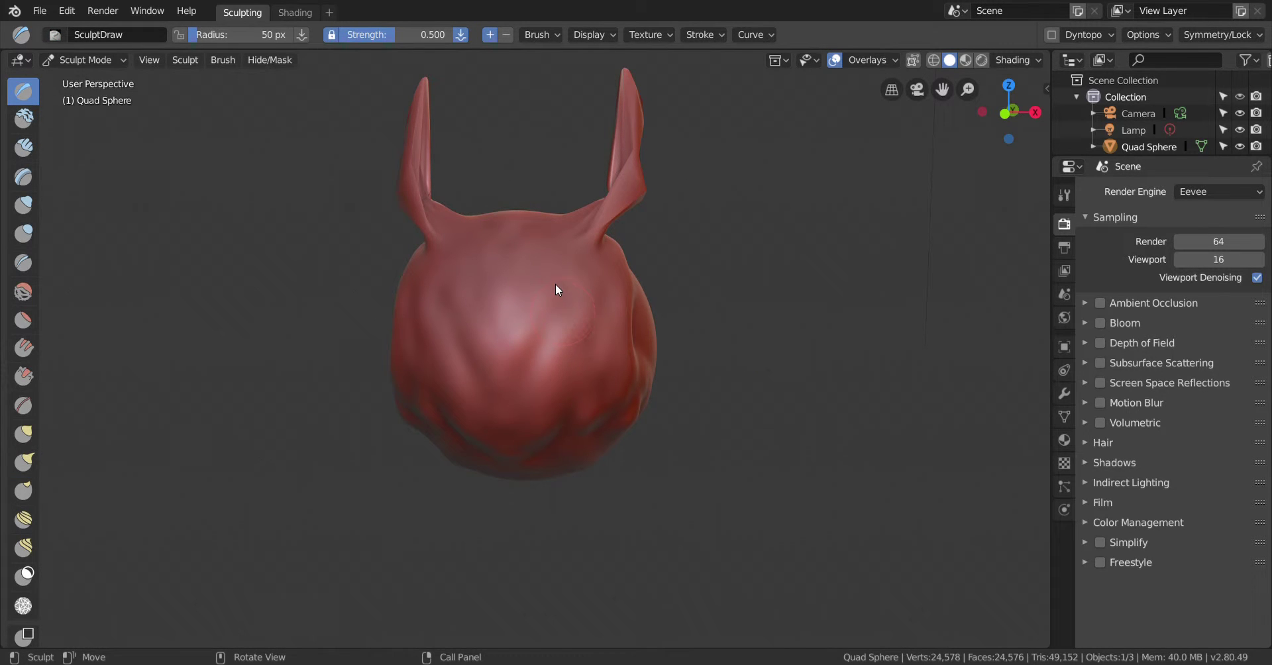
mouse_move(555, 285)
left_mouse_down()
mouse_move(610, 308)
mouse_move(567, 300)
mouse_move(541, 312)
mouse_move(570, 283)
mouse_move(588, 301)
mouse_move(539, 333)
mouse_move(571, 280)
mouse_move(593, 274)
mouse_move(525, 333)
mouse_move(545, 309)
mouse_move(484, 339)
mouse_move(606, 283)
mouse_move(584, 274)
mouse_move(600, 253)
mouse_move(599, 330)
left_mouse_up()
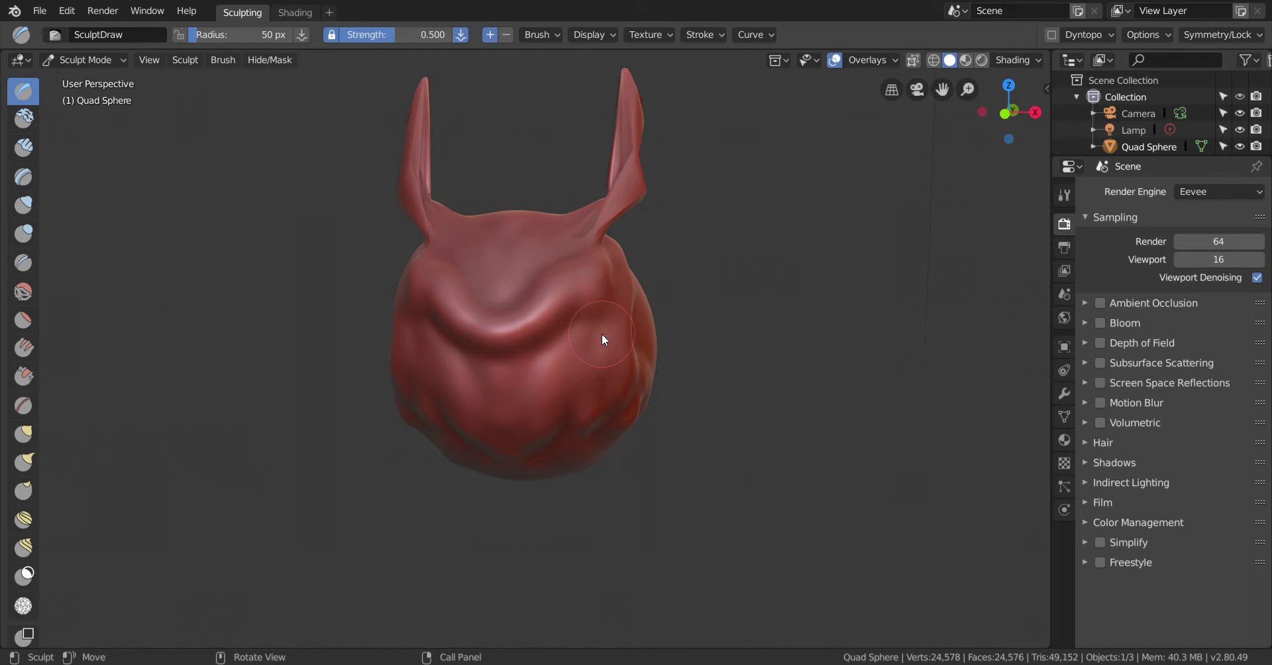
Set the Draw brush radius to 30 px and sculpt the nose and its bridge below the centre of the brow
key("f")
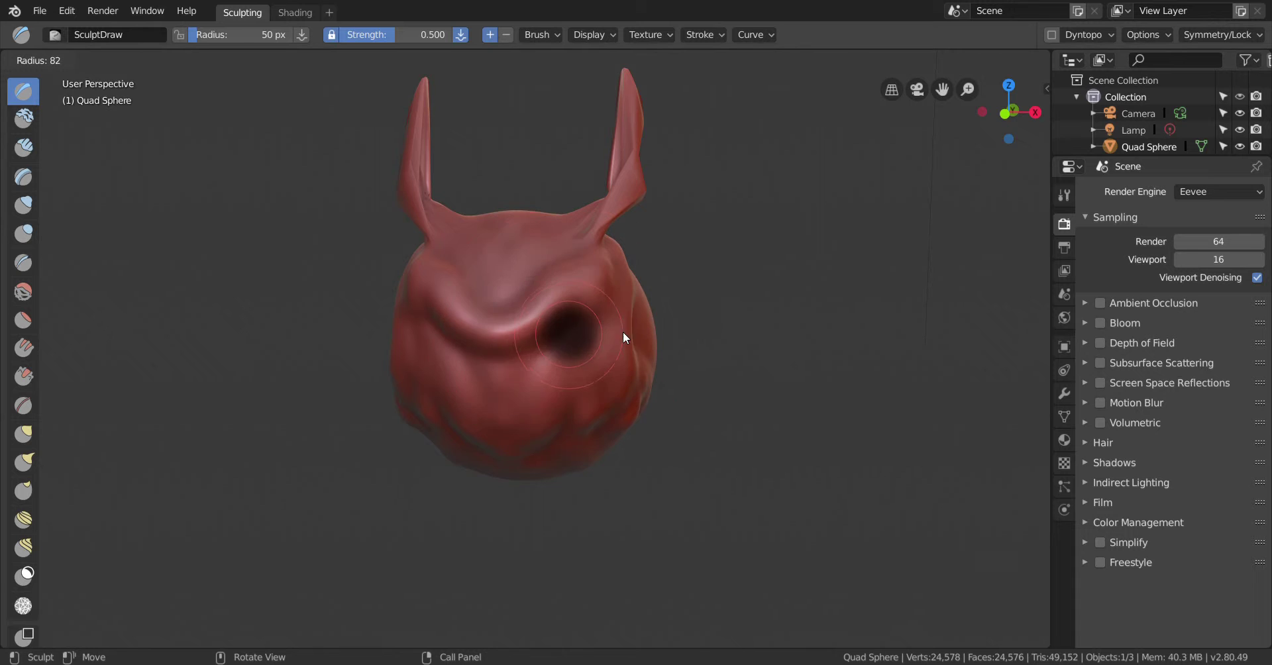
left_click(588, 336)
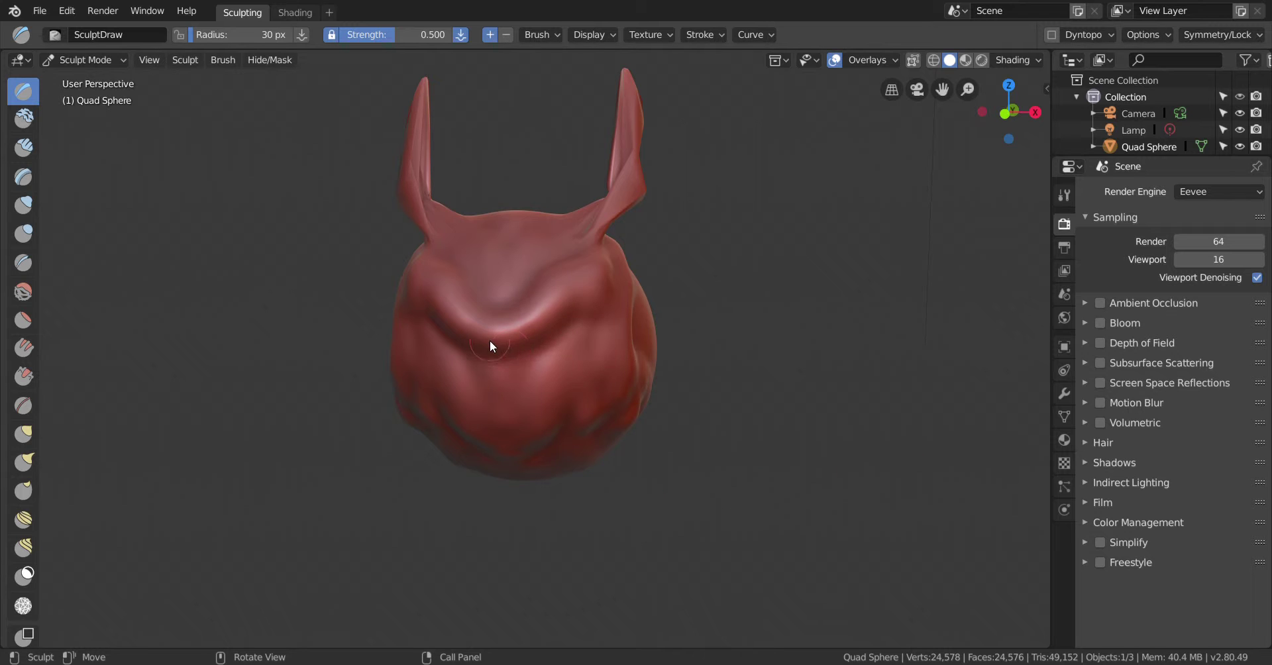
left_click_drag(490, 340, 499, 383)
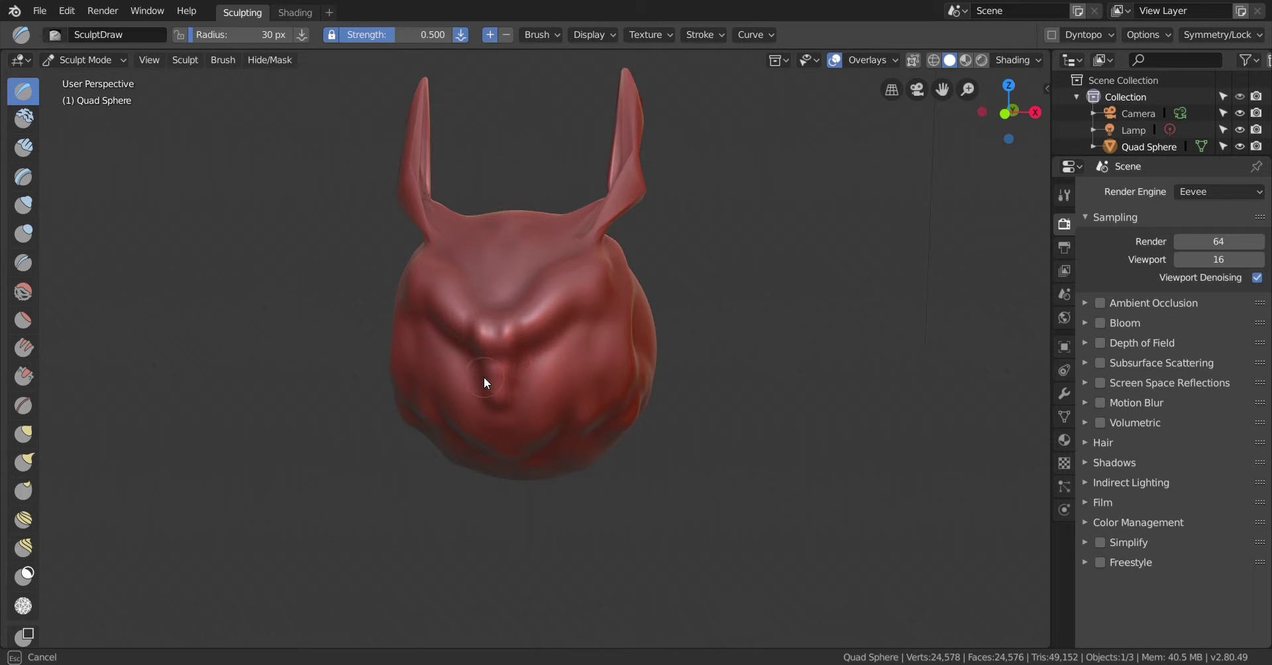
left_click_drag(520, 411, 507, 352)
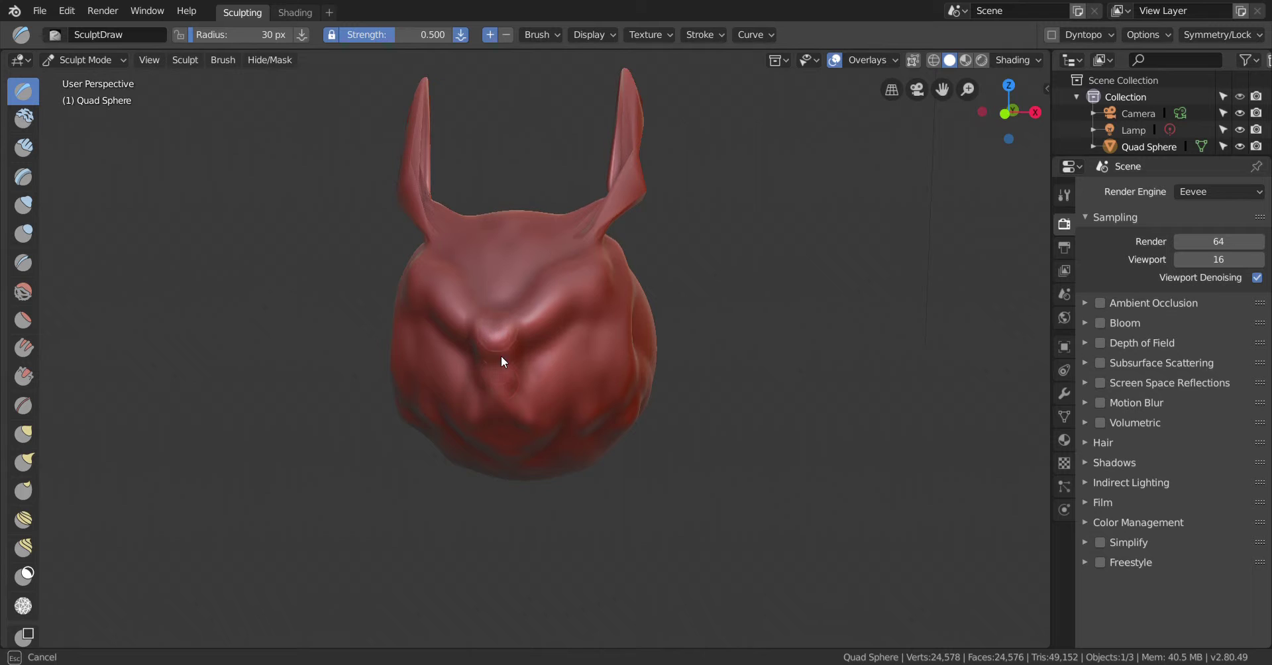
left_click_drag(530, 432, 504, 419)
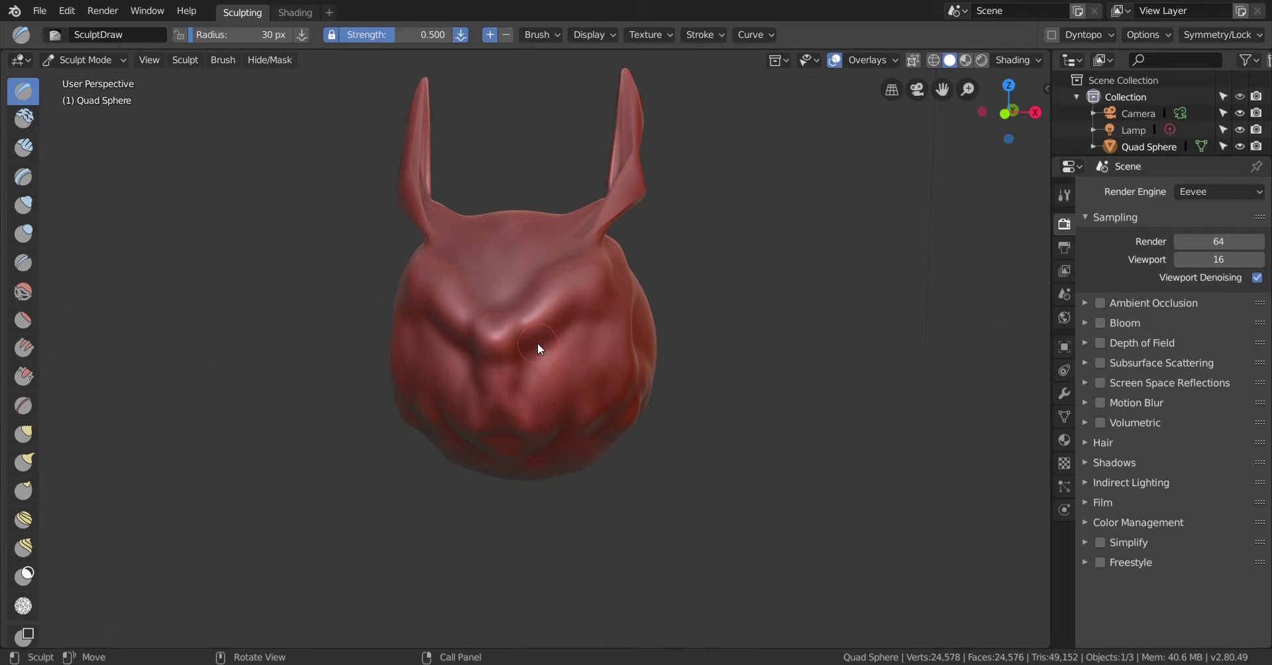
Shape the eye sockets on both sides of the nose with the Draw brush, enlarging its radius to 109 px
mouse_move(539, 356)
left_mouse_down()
mouse_move(580, 333)
mouse_move(557, 346)
left_mouse_up()
key("f")
left_click(552, 281)
mouse_move(571, 324)
left_mouse_down()
mouse_move(544, 344)
mouse_move(586, 310)
mouse_move(542, 379)
mouse_move(550, 422)
mouse_move(570, 350)
mouse_move(592, 332)
mouse_move(556, 350)
mouse_move(576, 306)
mouse_move(550, 335)
mouse_move(555, 351)
mouse_move(575, 330)
mouse_move(550, 351)
left_mouse_up()
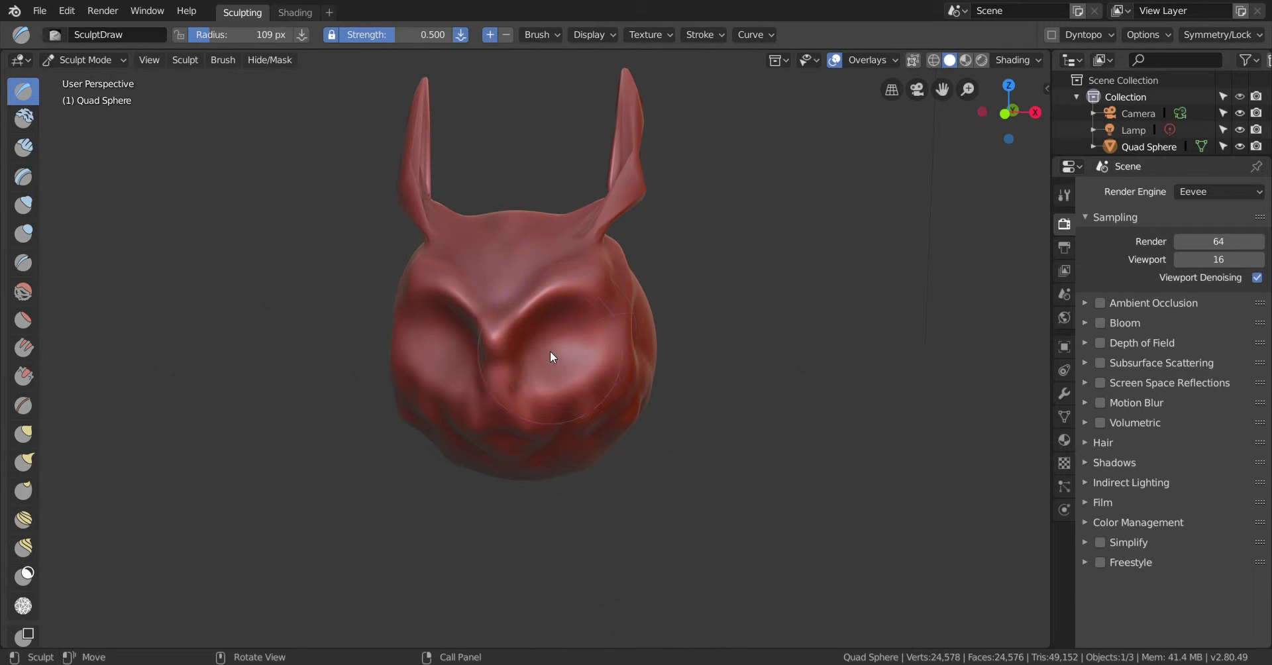
Build up a raised mouth and chin area below the nose with the Layer brush at 109 px radius
scroll(817, 494, "up", 2)
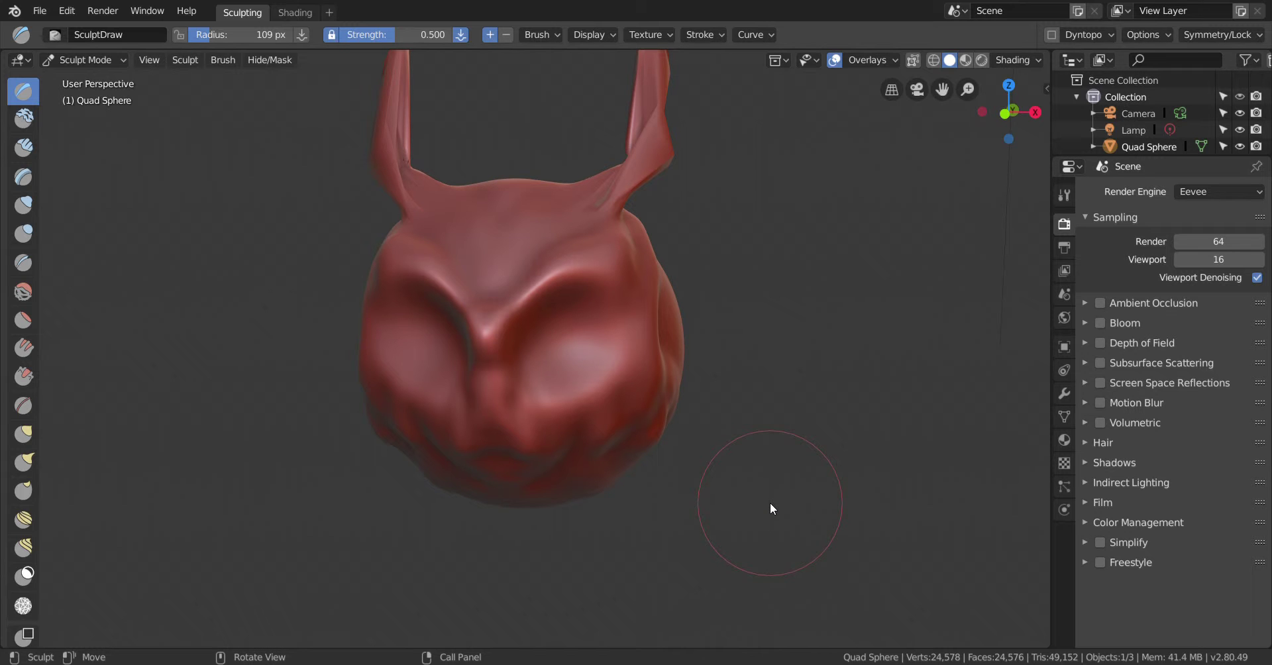
scroll(808, 375, "down", 1)
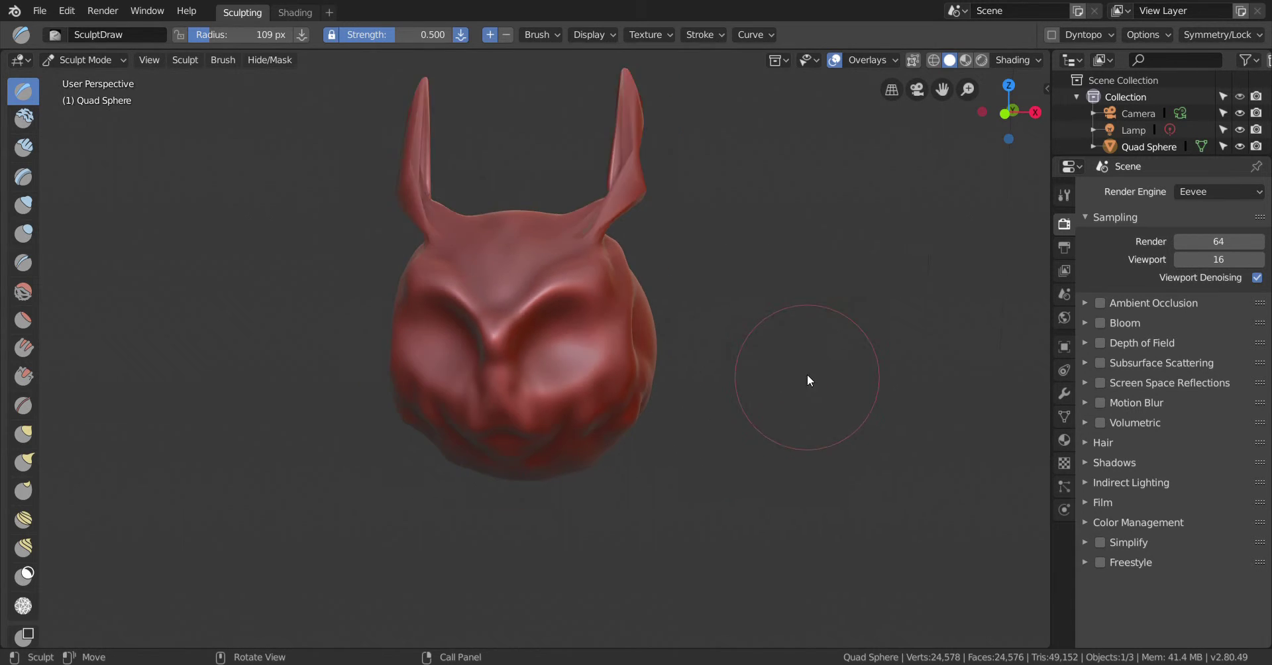
mouse_move(813, 440)
middle_mouse_down()
mouse_move(803, 373)
mouse_move(811, 415)
mouse_move(786, 431)
mouse_move(728, 422)
mouse_move(846, 399)
mouse_move(886, 416)
mouse_move(802, 375)
middle_mouse_up()
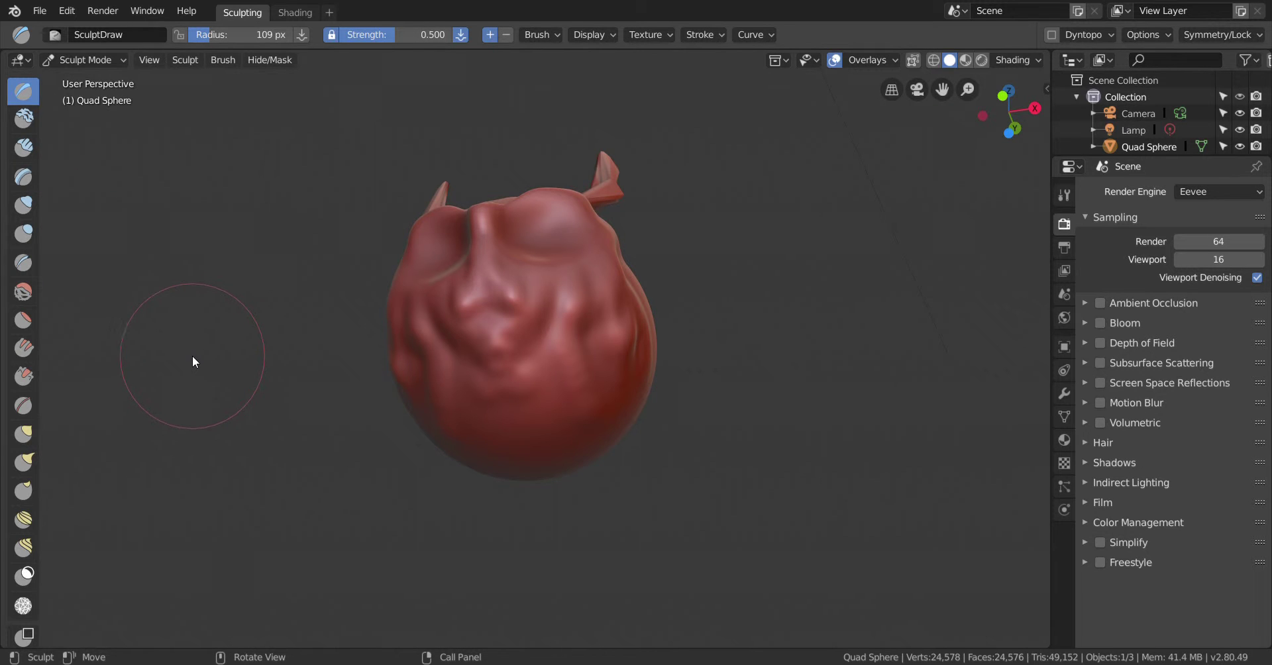
left_click(28, 181)
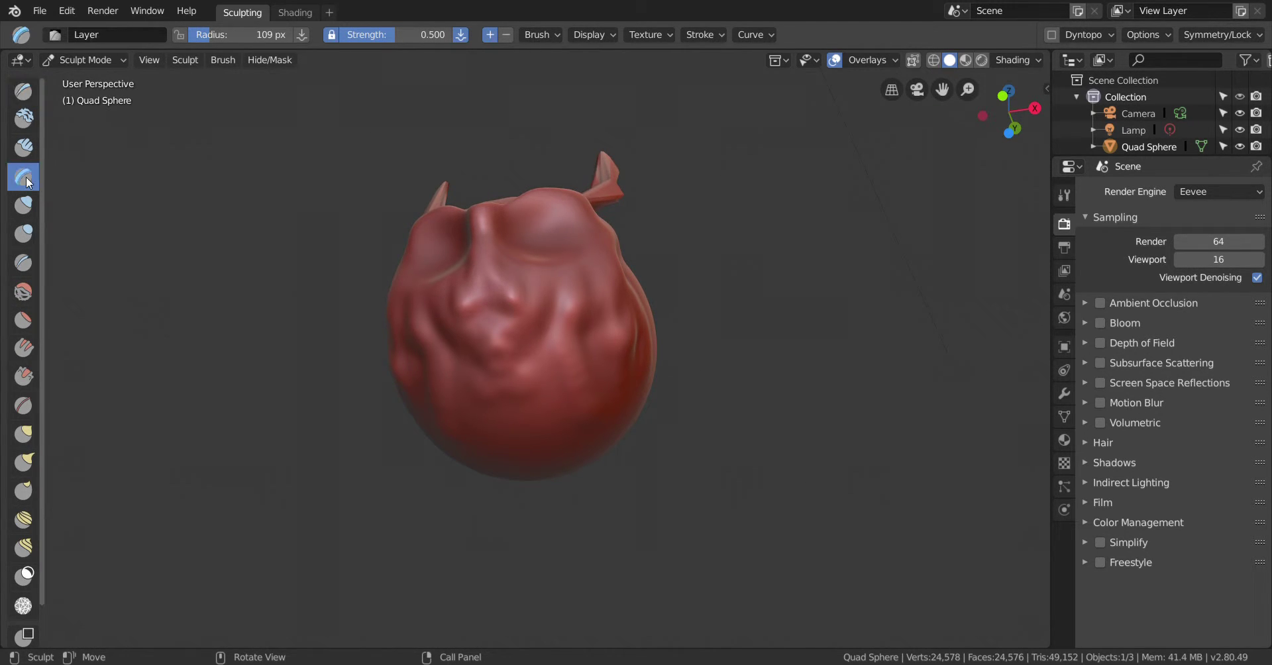
mouse_move(496, 335)
left_mouse_down()
mouse_move(464, 353)
mouse_move(509, 351)
mouse_move(451, 383)
mouse_move(529, 348)
mouse_move(484, 369)
left_mouse_up()
Sculpt a small lip line on the raised mouth area with the Draw brush at 13 px radius
mouse_move(767, 361)
middle_mouse_down()
mouse_move(652, 442)
mouse_move(785, 408)
mouse_move(809, 378)
middle_mouse_up()
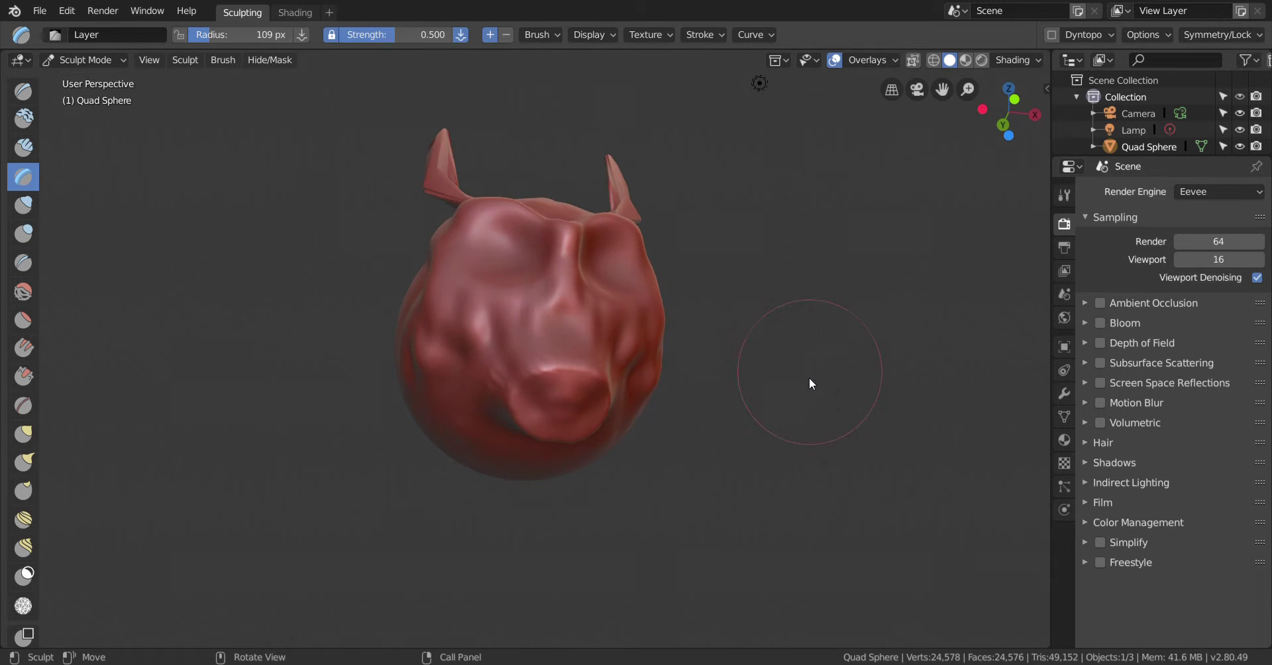
left_click(24, 98)
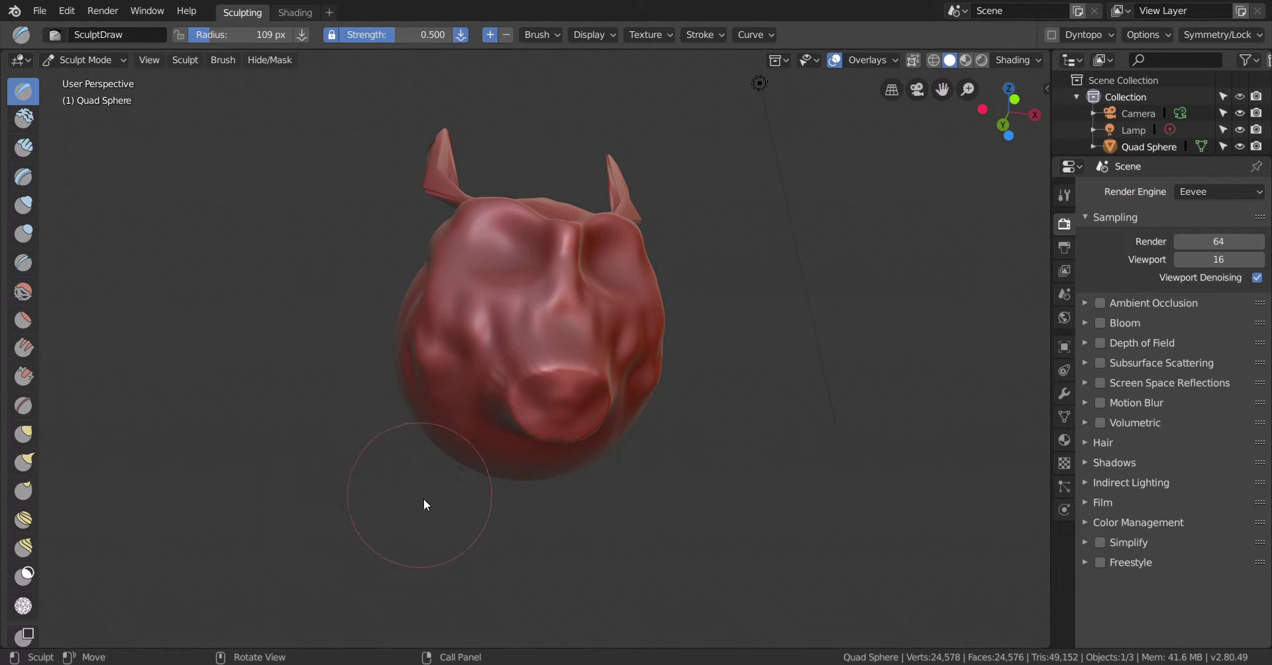
key("f")
left_click(361, 497)
left_click_drag(546, 406, 579, 405)
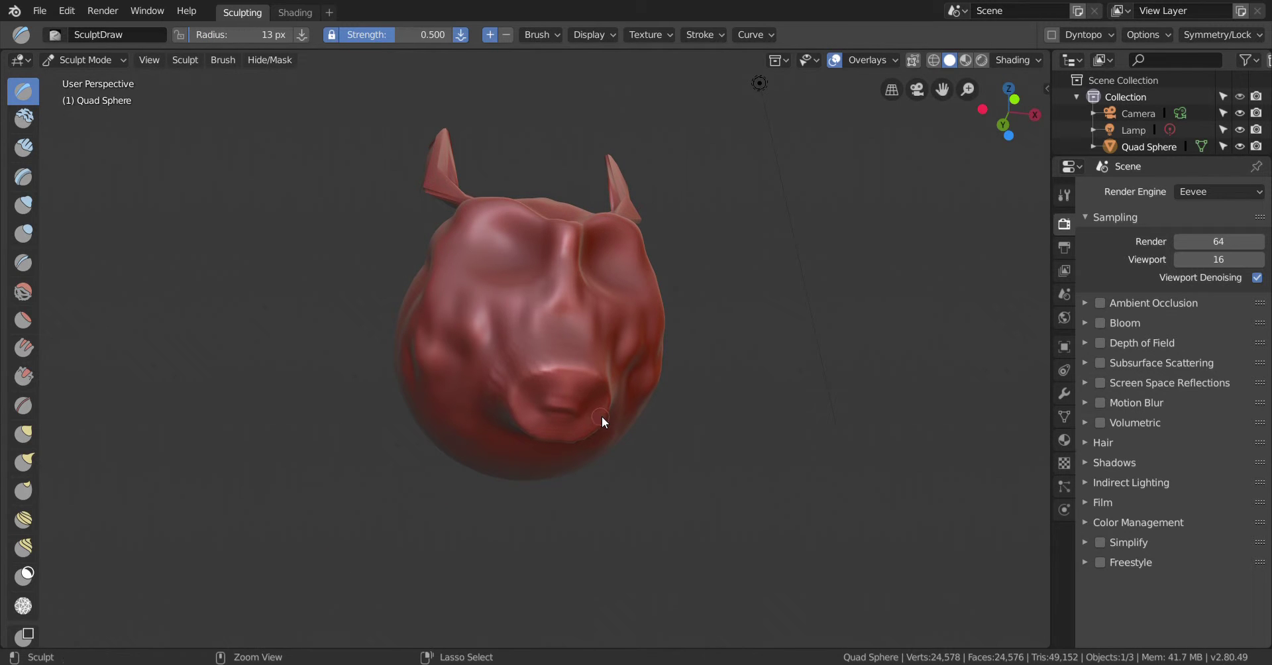
Carve creases into the raised mouth area with the inverted Draw brush at 13 px radius, and build up the nose at 71 px
mouse_move(555, 416)
left_mouse_down("ctrl")
mouse_move(559, 381)
mouse_move(605, 383)
left_mouse_up("ctrl")
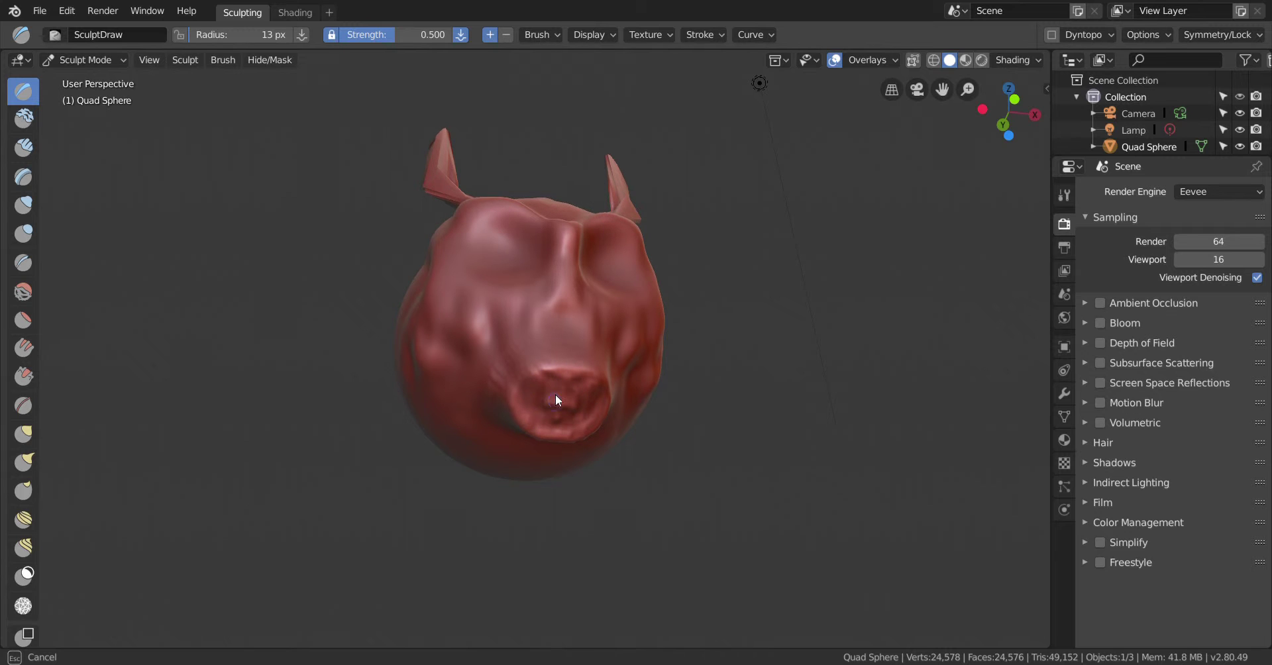
left_click_drag(526, 413, 560, 401, "ctrl")
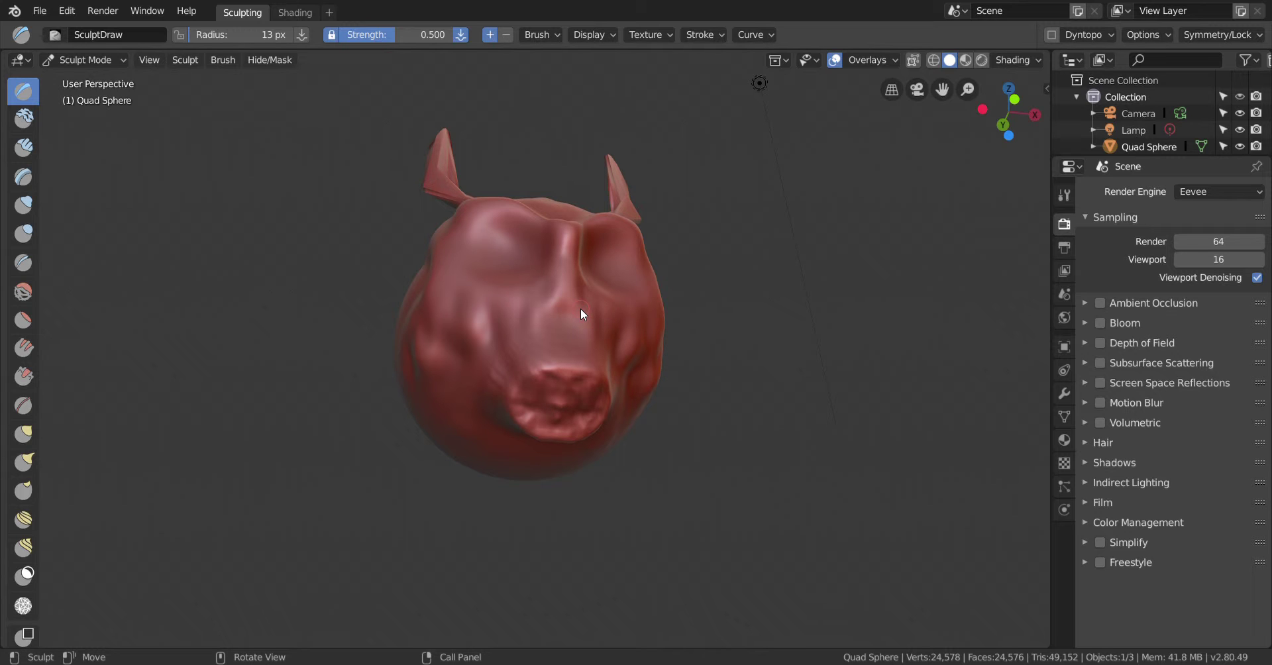
key("f")
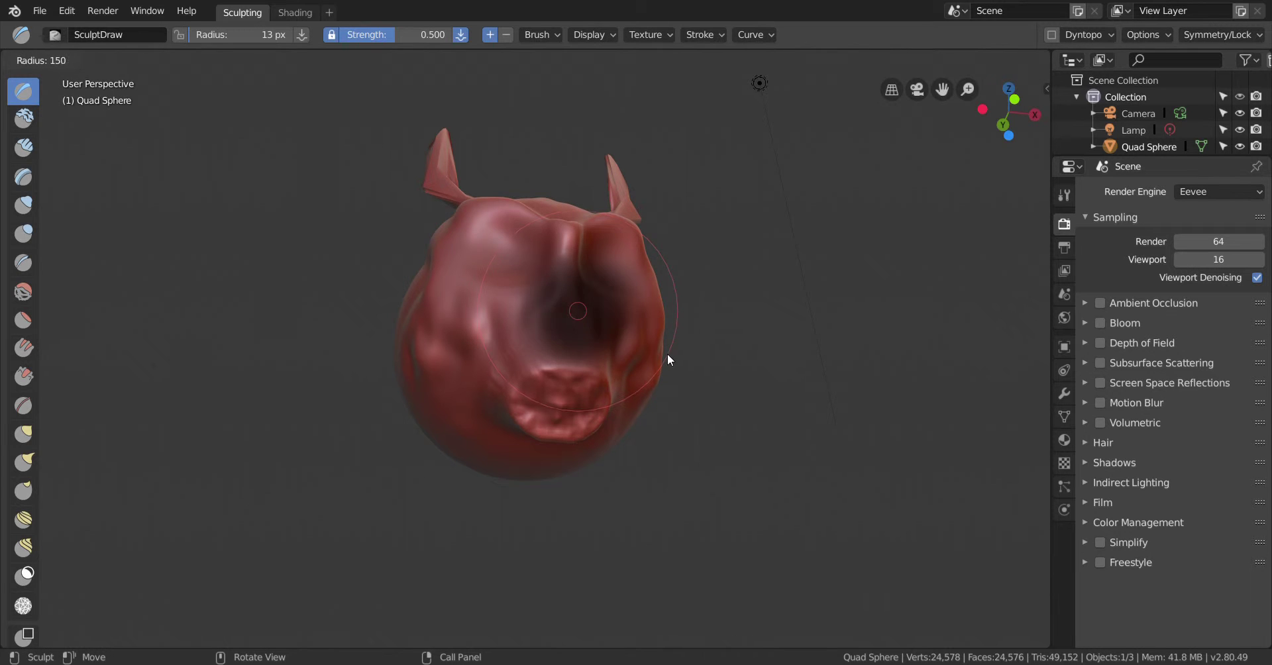
left_click(625, 321)
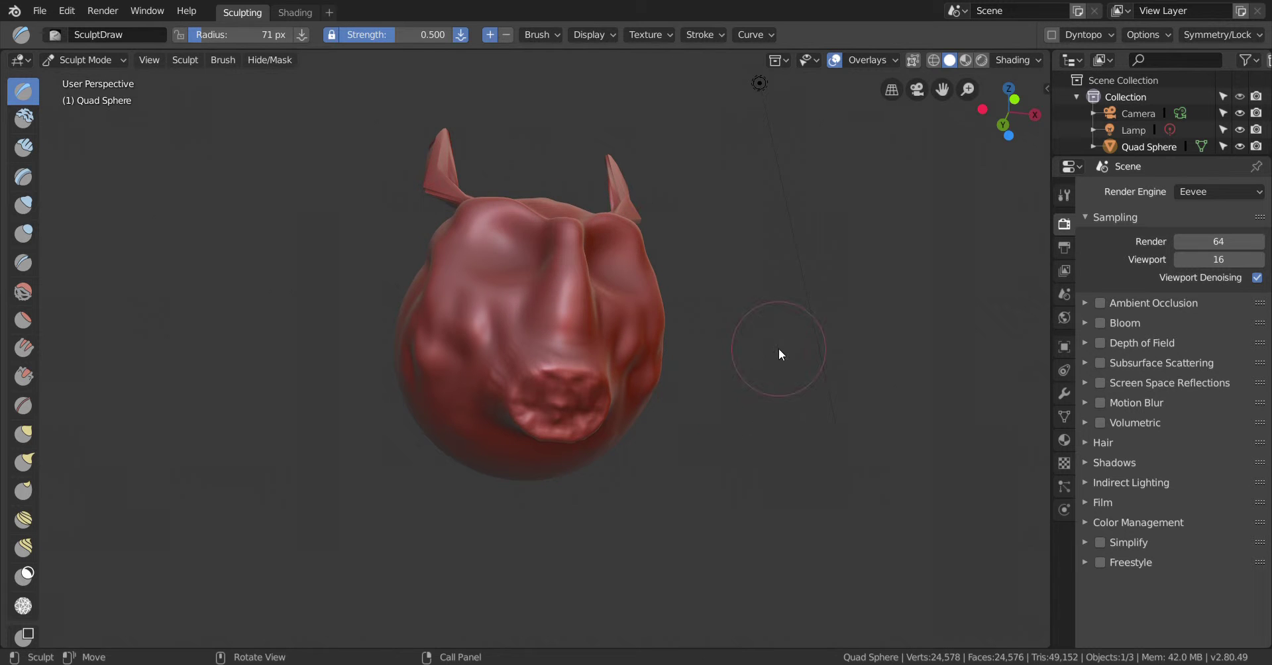
Set the Draw brush radius to 38 px and refine the eye sockets and their inner corners beside the nose bridge
middle_click_drag(778, 349, 745, 400)
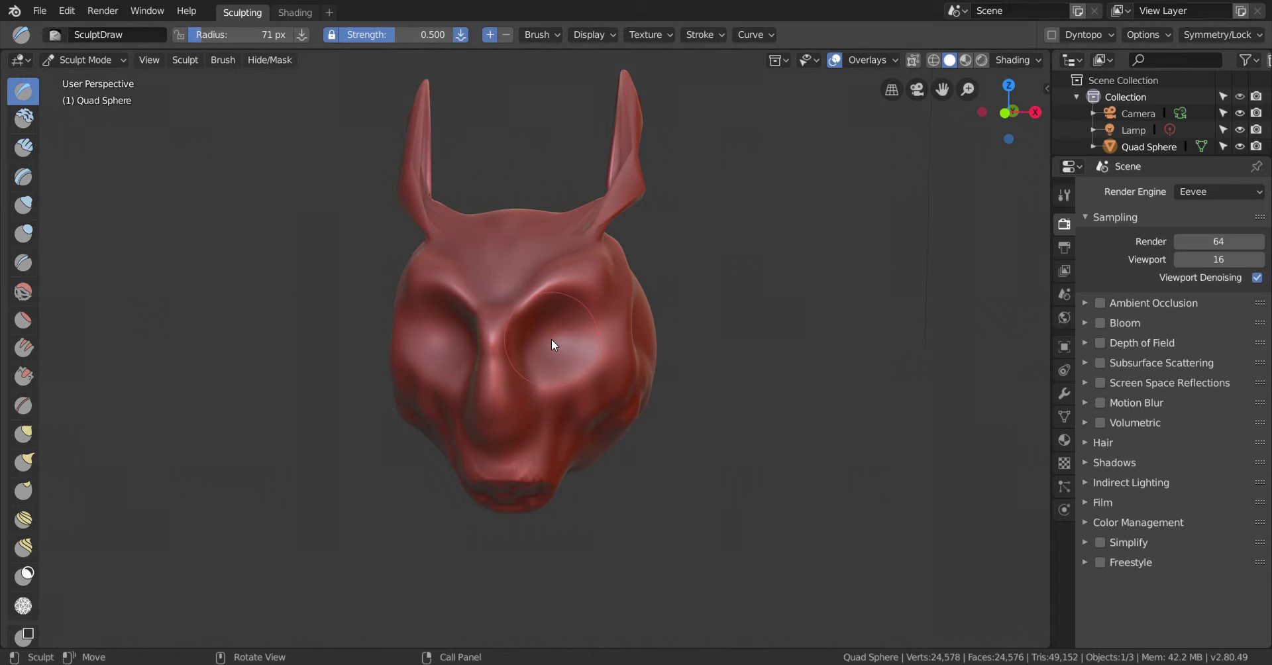
key("f")
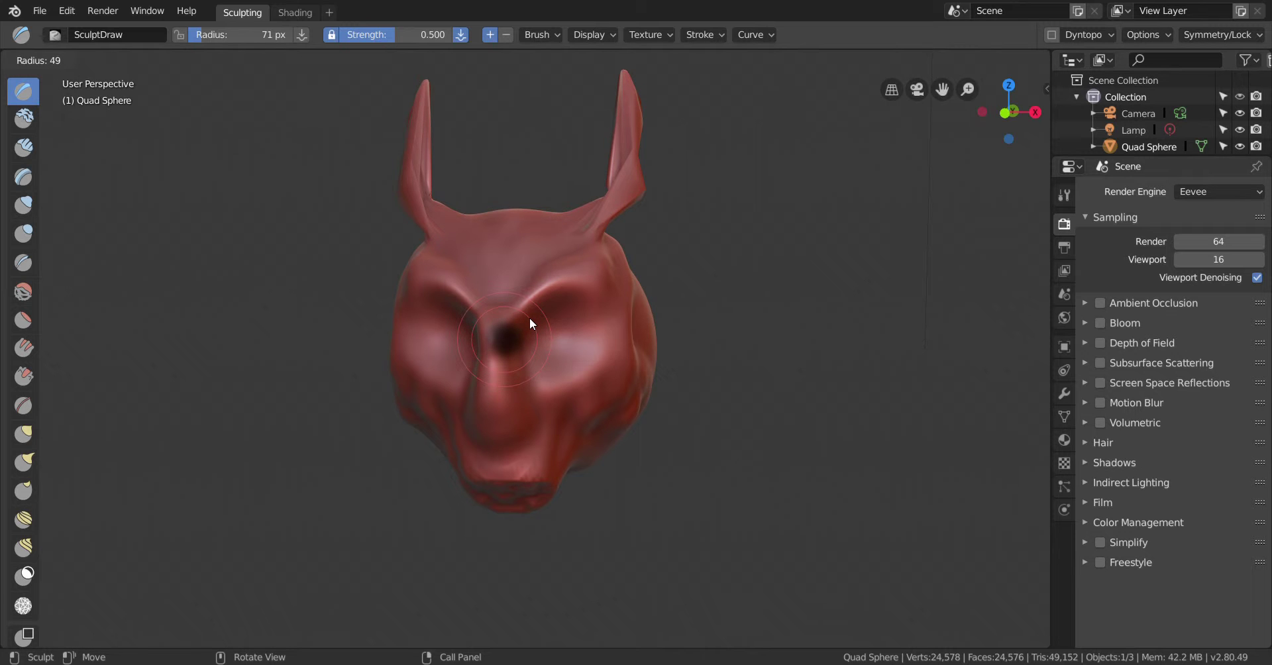
left_click(510, 317)
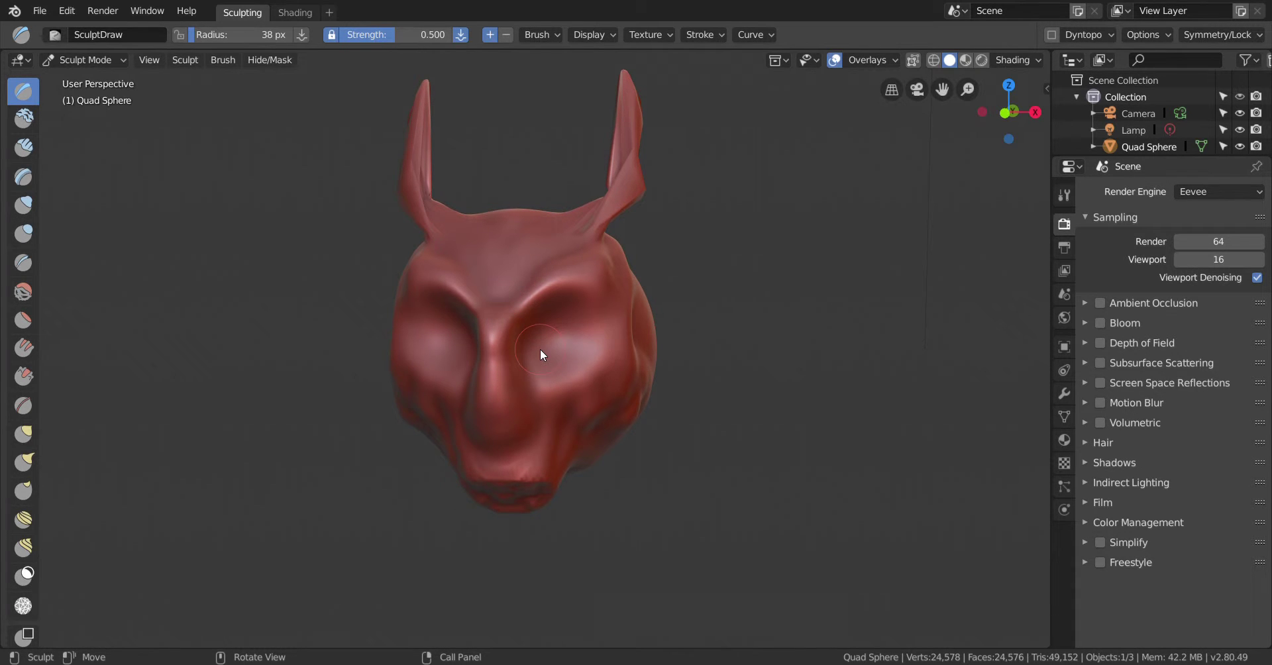
mouse_move(541, 356)
left_mouse_down()
mouse_move(569, 331)
mouse_move(575, 359)
mouse_move(582, 326)
mouse_move(563, 344)
left_mouse_up()
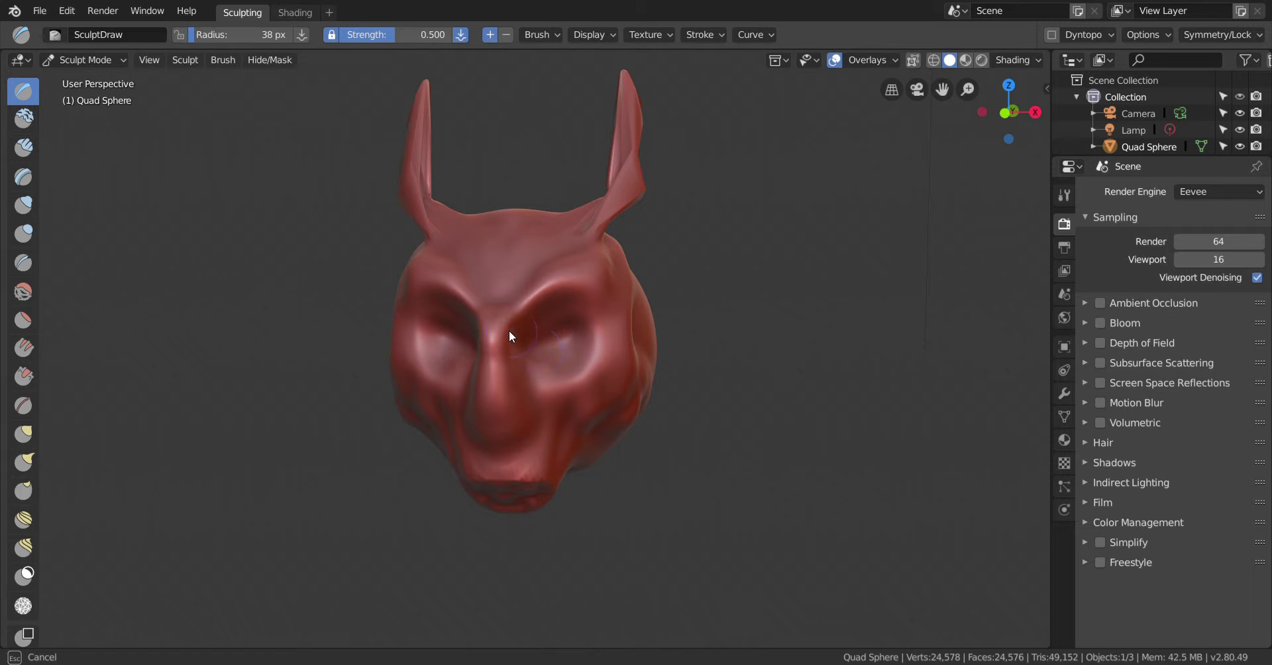
mouse_move(519, 363)
left_mouse_down()
mouse_move(534, 328)
mouse_move(531, 348)
mouse_move(545, 337)
mouse_move(550, 351)
mouse_move(602, 277)
mouse_move(545, 351)
mouse_move(599, 301)
mouse_move(604, 355)
mouse_move(586, 368)
mouse_move(613, 313)
mouse_move(568, 359)
mouse_move(590, 315)
mouse_move(545, 384)
mouse_move(545, 345)
mouse_move(549, 363)
mouse_move(588, 315)
mouse_move(579, 352)
mouse_move(599, 326)
mouse_move(556, 323)
mouse_move(566, 354)
mouse_move(553, 352)
mouse_move(575, 301)
mouse_move(576, 327)
mouse_move(540, 343)
left_mouse_up()
Sculpt the inner ends of the brows above the nose bridge with the Draw brush at 38 px radius
mouse_move(689, 365)
middle_mouse_down()
mouse_move(737, 376)
mouse_move(726, 355)
mouse_move(643, 396)
mouse_move(695, 400)
mouse_move(801, 370)
middle_mouse_up()
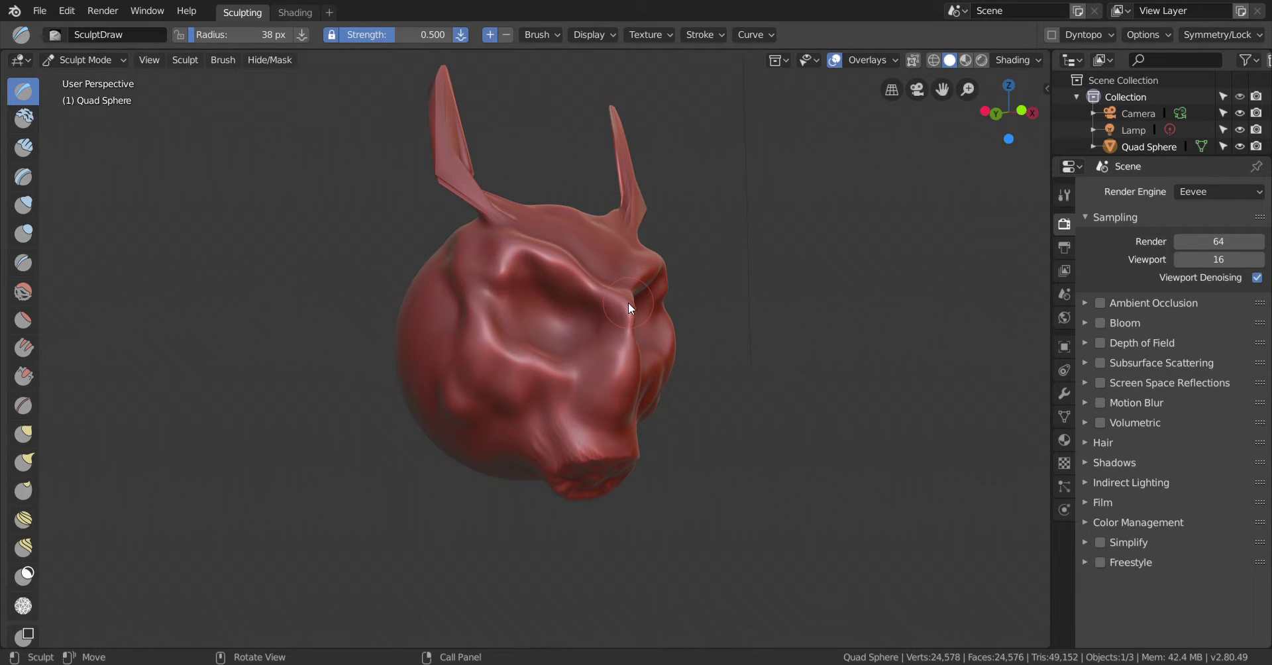
mouse_move(623, 304)
left_mouse_down()
mouse_move(622, 331)
mouse_move(613, 305)
mouse_move(629, 331)
mouse_move(613, 310)
left_mouse_up()
mouse_move(636, 355)
middle_mouse_down()
mouse_move(674, 455)
mouse_move(682, 389)
middle_mouse_up()
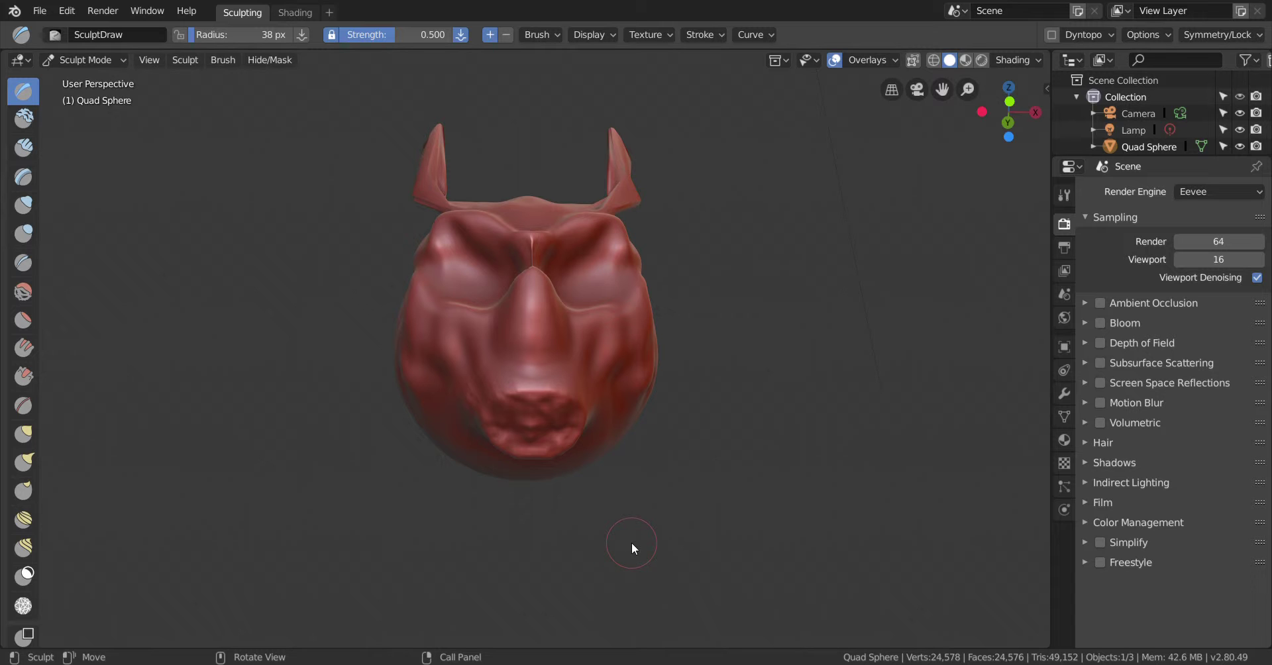
Try pulling long spikes out of the underside of the head with the Snake Hook brush at 38 px radius, and undo them
middle_click_drag(703, 511, 602, 471)
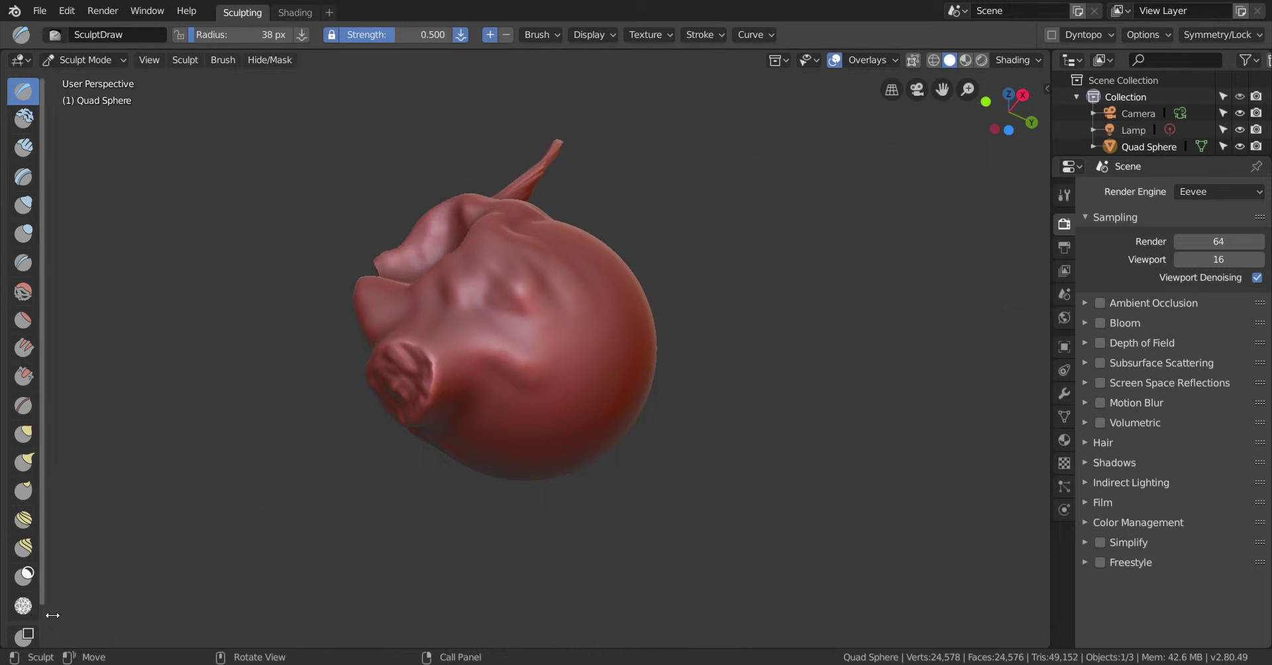
left_click_drag(41, 604, 79, 618)
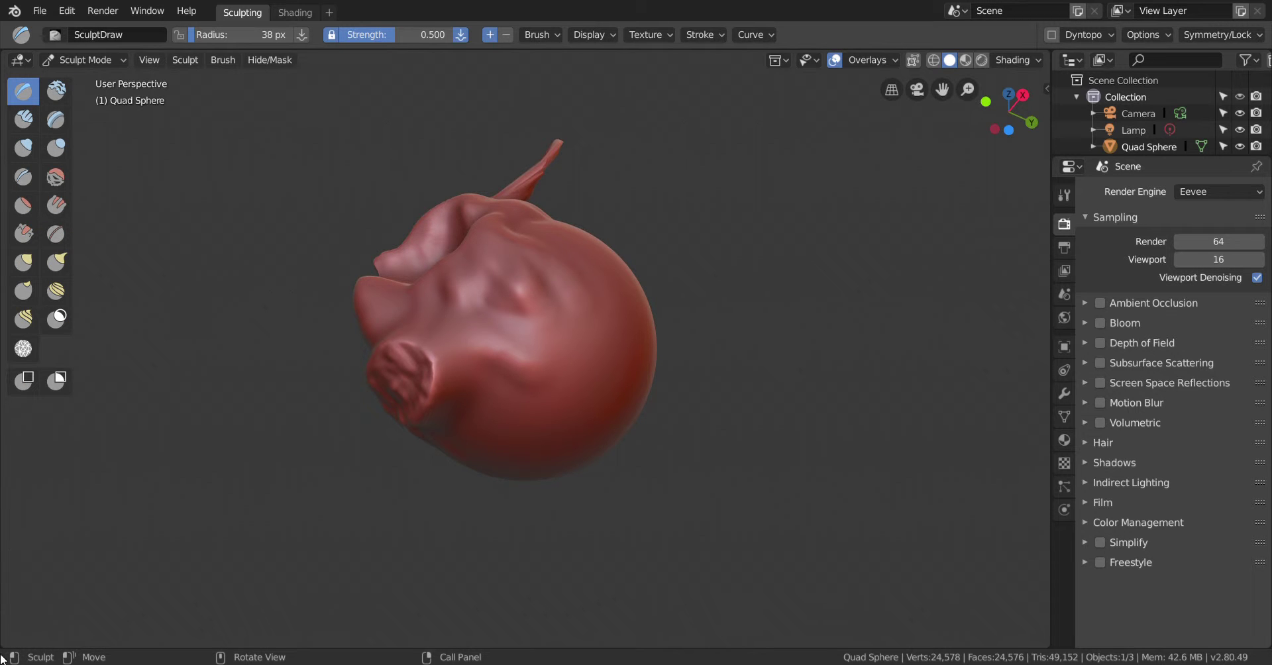
left_click(56, 263)
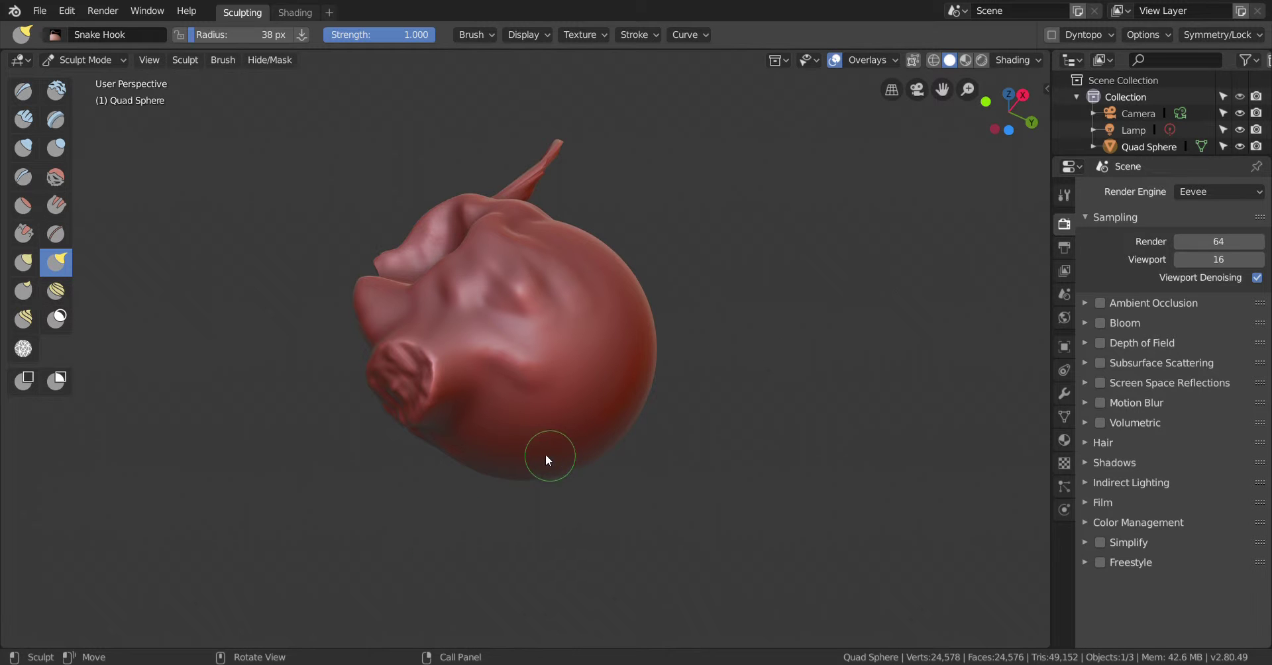
left_click_drag(538, 444, 596, 429)
mouse_move(548, 464)
left_mouse_down()
mouse_move(566, 534)
mouse_move(638, 641)
mouse_move(765, 584)
left_mouse_up()
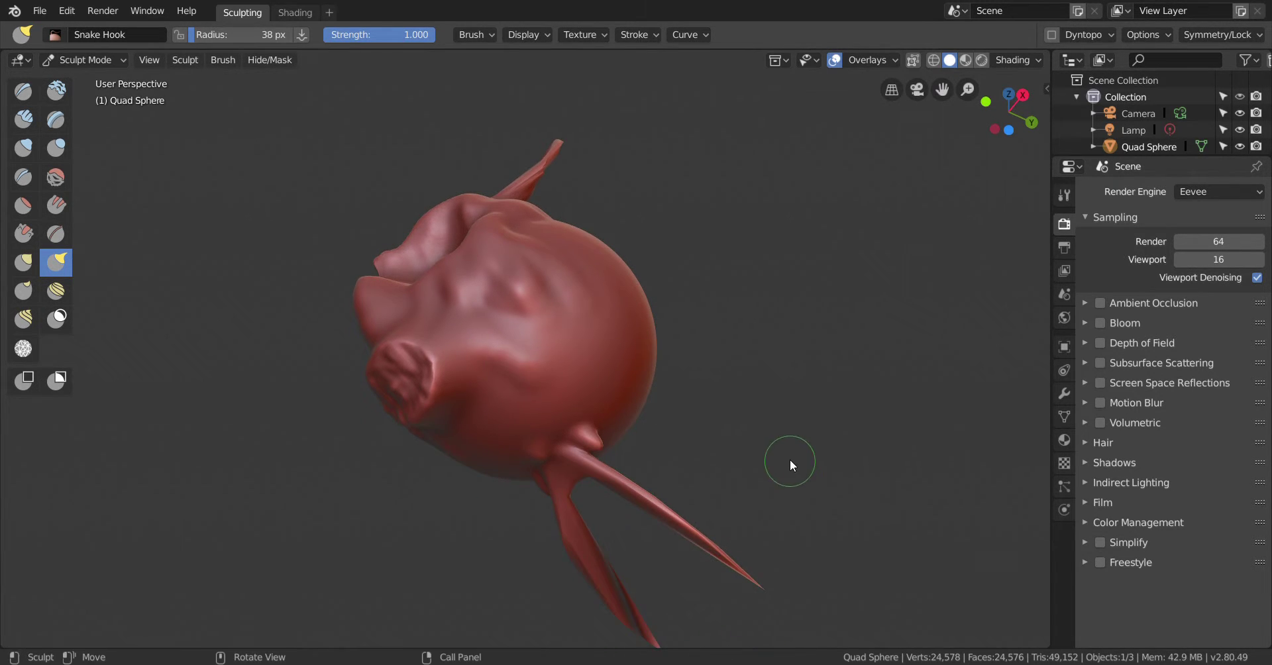
mouse_move(790, 459)
middle_mouse_down()
mouse_move(757, 403)
mouse_move(843, 570)
mouse_move(817, 548)
mouse_move(872, 506)
mouse_move(942, 482)
mouse_move(1019, 523)
mouse_move(994, 531)
middle_mouse_up()
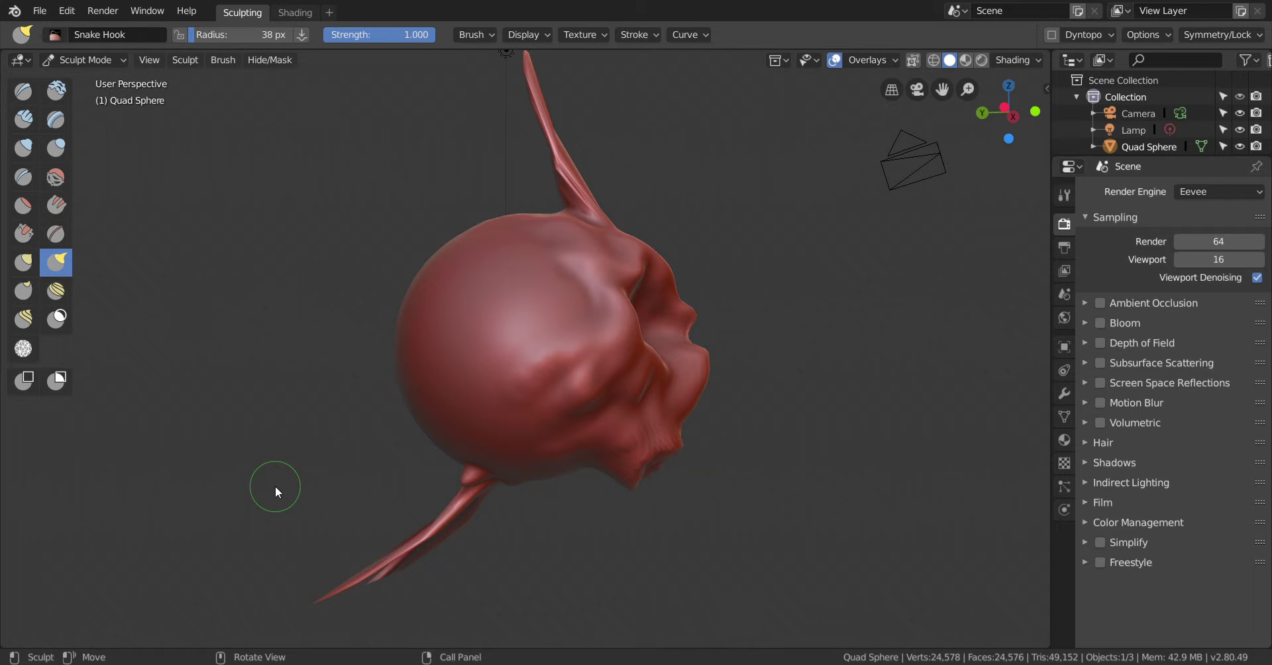
key("ctrl+z")
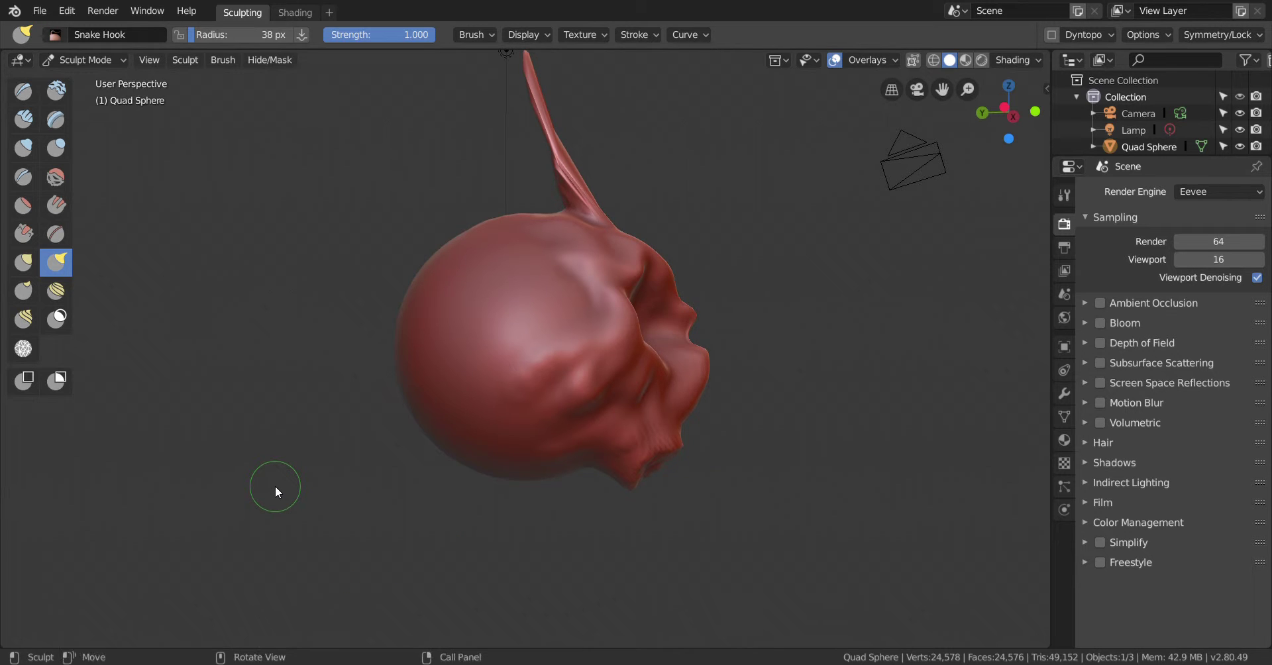
mouse_move(634, 469)
middle_mouse_down()
mouse_move(483, 428)
mouse_move(502, 416)
middle_mouse_up()
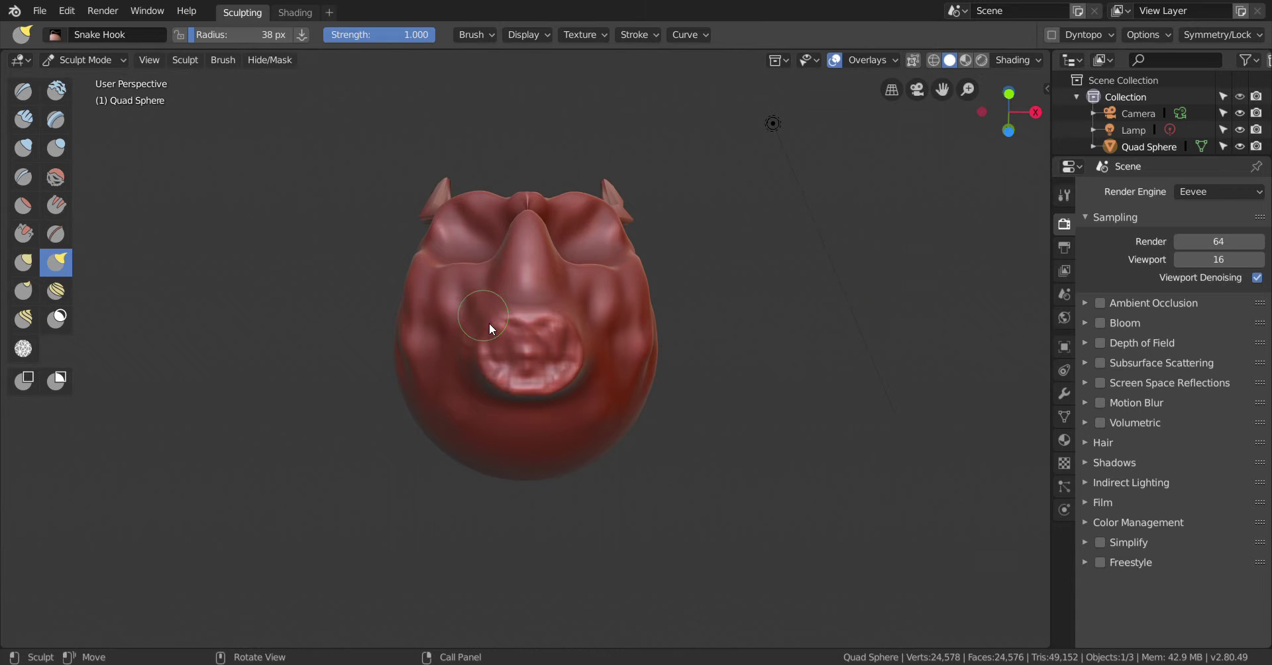
Return to the Draw brush and widen the brush toolbar until it shows the brush names
left_click(24, 91)
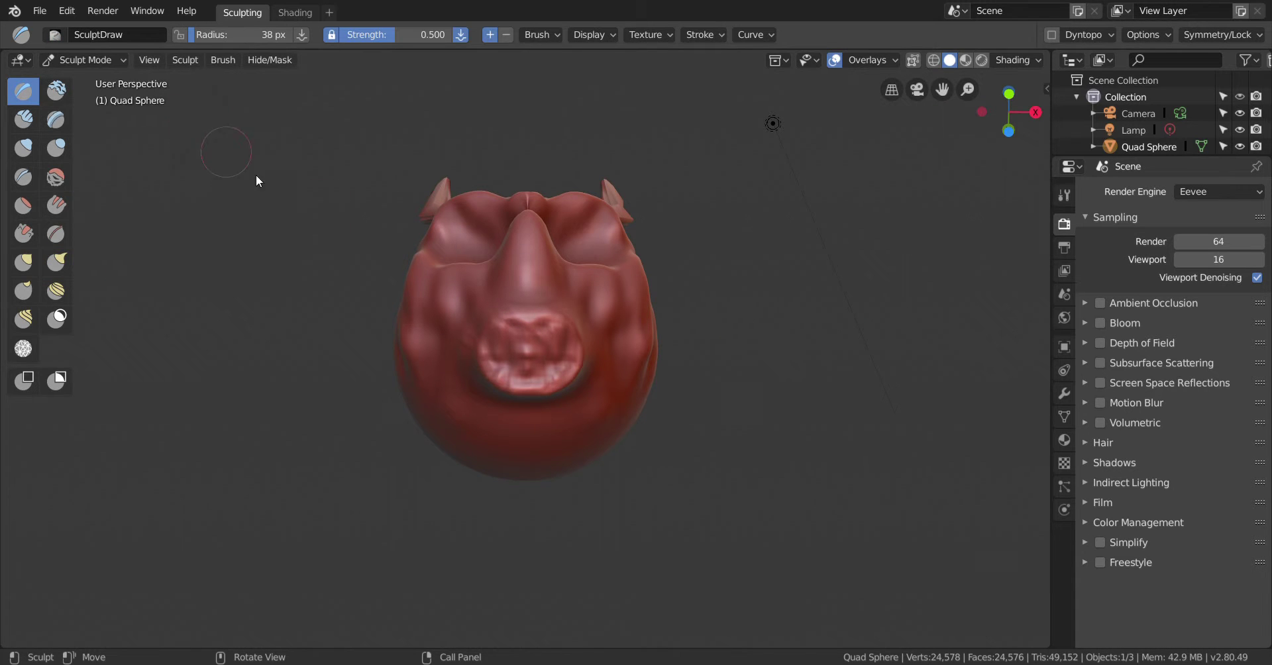
scroll(855, 285, "up", 2)
middle_click_drag(894, 213, 860, 281)
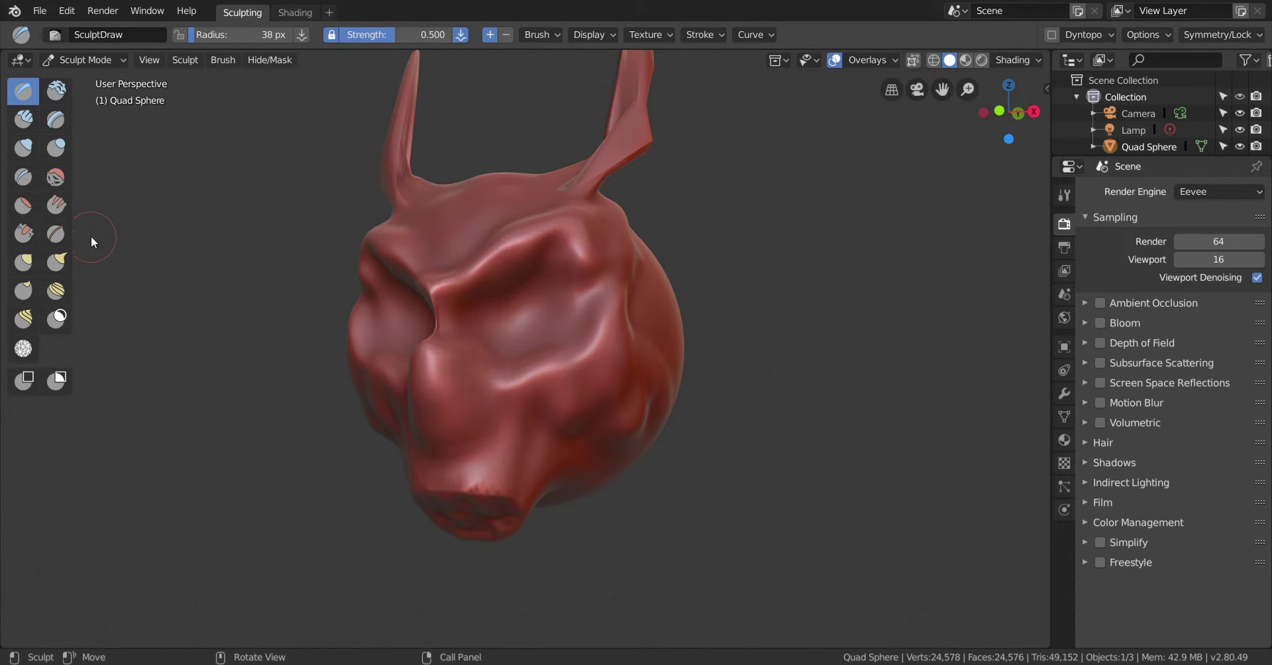
left_click_drag(90, 222, 142, 218)
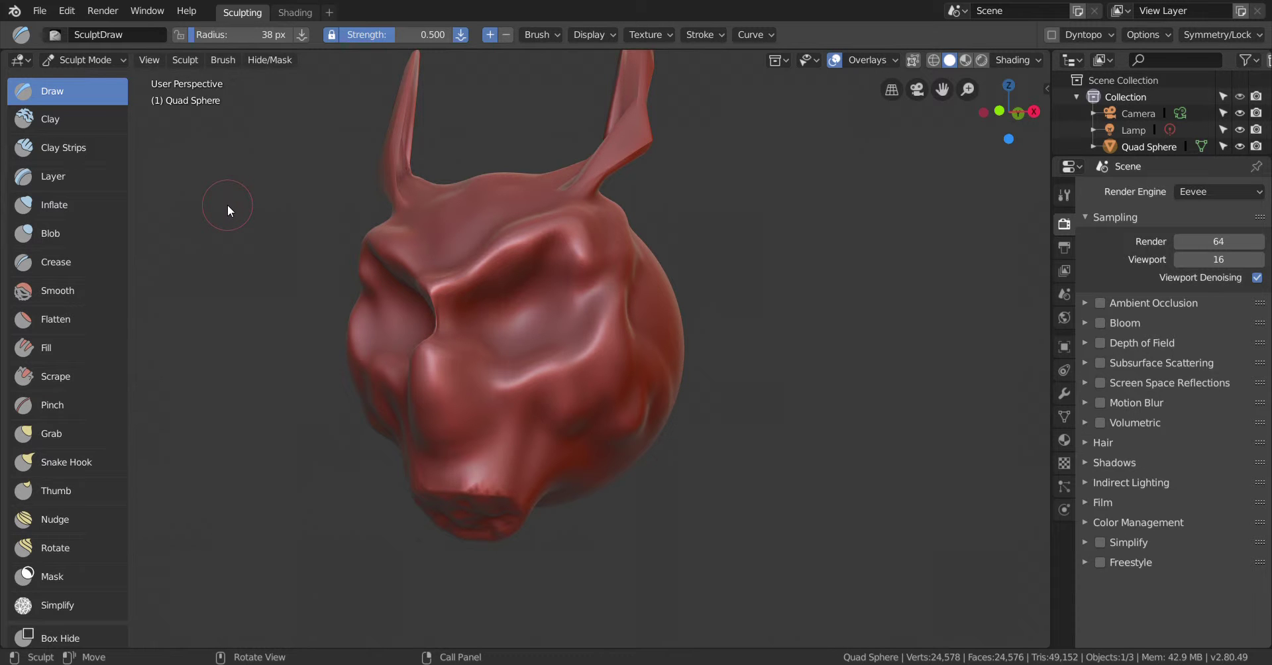
Sharpen the brow ridges and nose edges with the Pinch brush, enlarging its radius from 38 px to 96 px
left_click(93, 415)
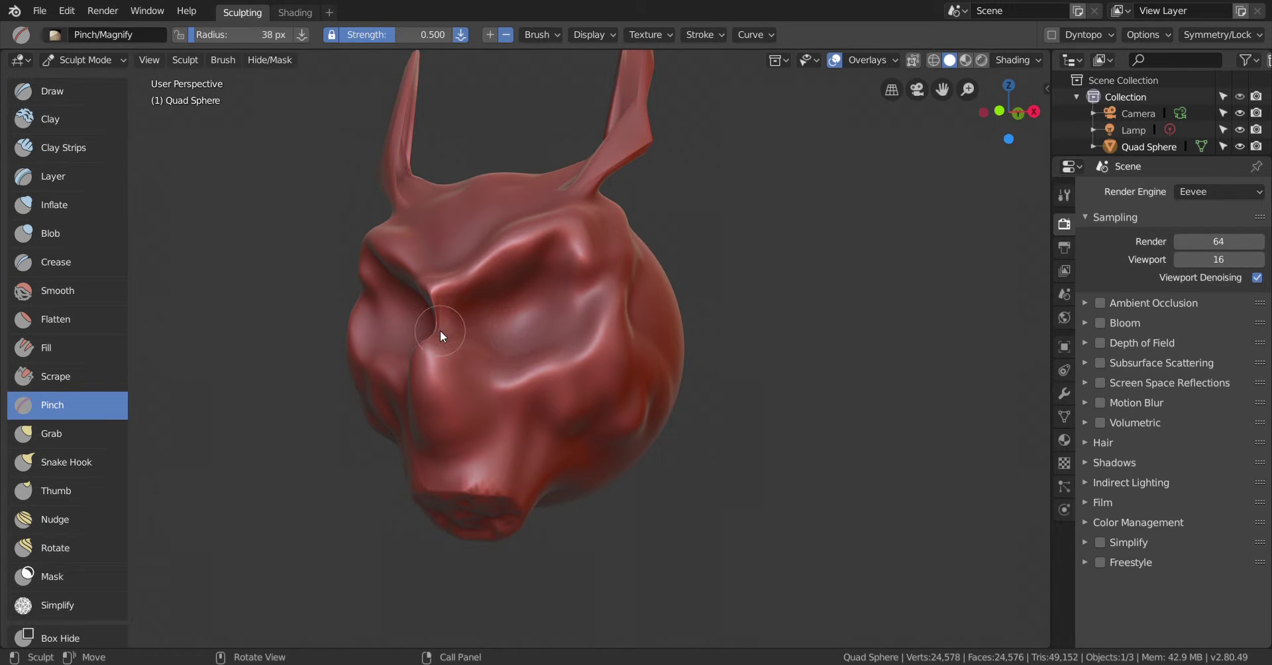
mouse_move(486, 328)
left_mouse_down()
mouse_move(552, 309)
mouse_move(495, 226)
mouse_move(453, 261)
mouse_move(471, 276)
mouse_move(497, 242)
mouse_move(427, 194)
mouse_move(426, 171)
mouse_move(425, 225)
mouse_move(437, 211)
mouse_move(432, 164)
mouse_move(449, 240)
mouse_move(469, 264)
mouse_move(481, 242)
mouse_move(528, 229)
mouse_move(493, 259)
mouse_move(504, 250)
mouse_move(535, 309)
left_mouse_up()
key("f")
left_click(432, 163)
mouse_move(550, 232)
left_mouse_down()
mouse_move(509, 238)
mouse_move(551, 218)
mouse_move(460, 261)
left_mouse_up()
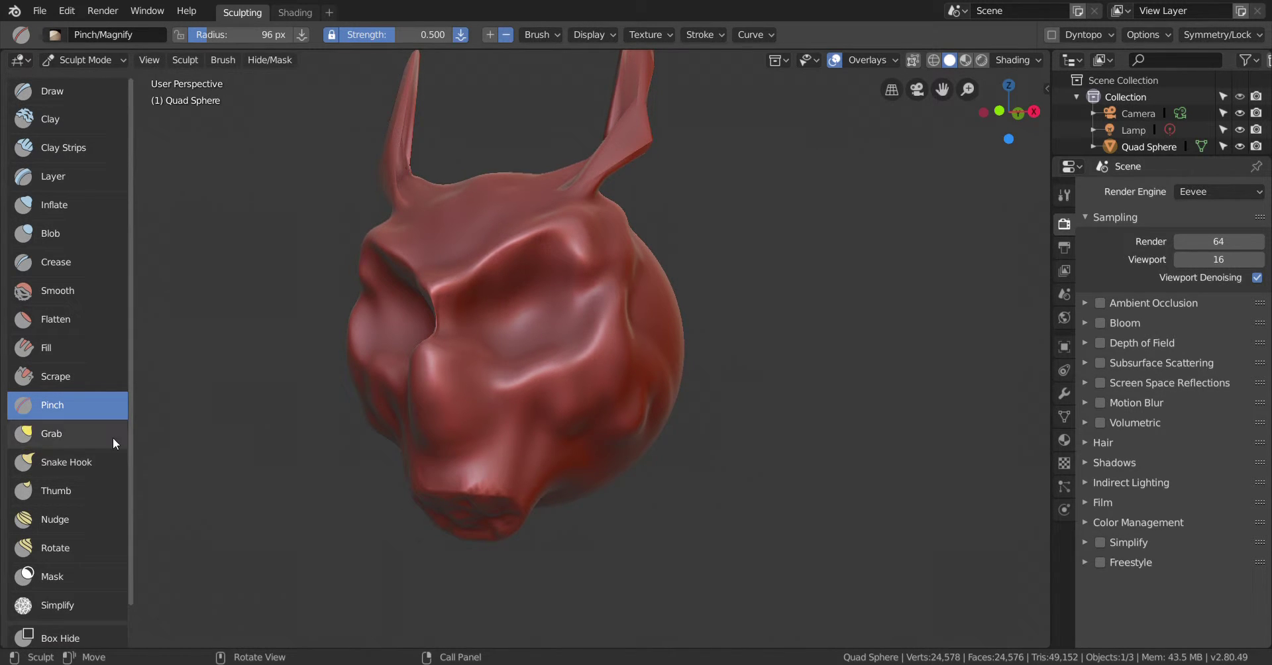
mouse_move(436, 363)
left_mouse_down()
mouse_move(415, 351)
mouse_move(437, 348)
mouse_move(414, 379)
mouse_move(418, 419)
mouse_move(430, 373)
mouse_move(445, 389)
mouse_move(428, 358)
mouse_move(413, 359)
mouse_move(424, 350)
mouse_move(429, 384)
left_mouse_up()
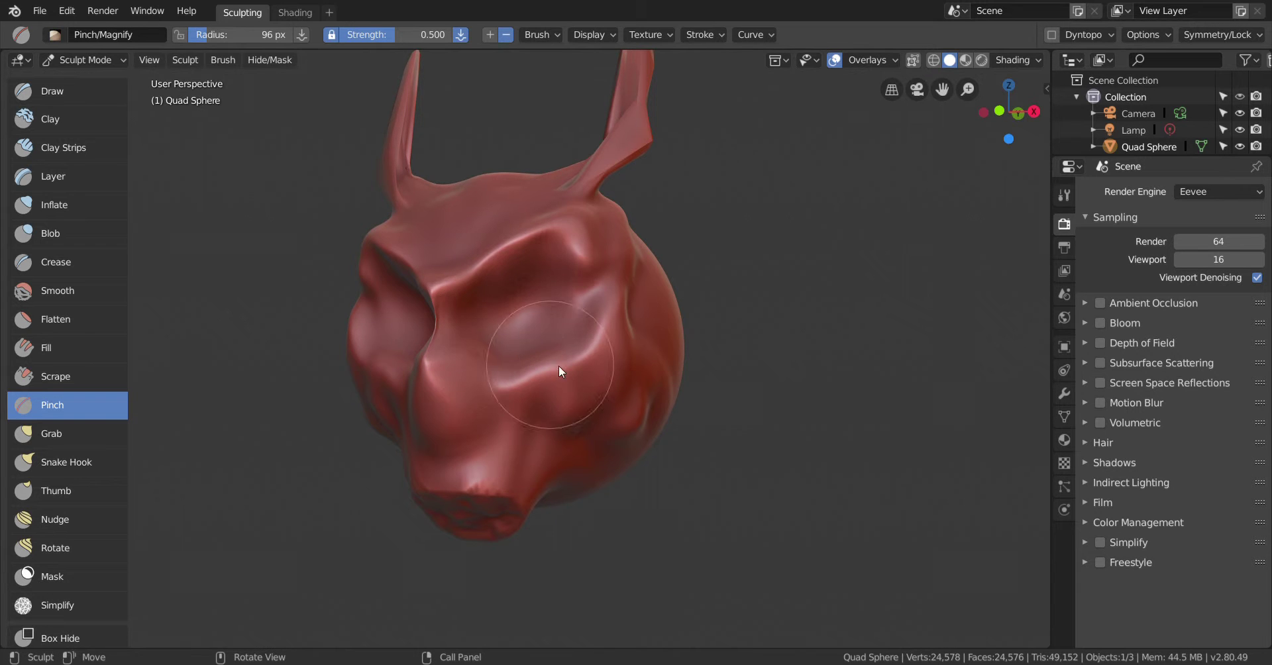
Build up a thick horizontal ridge around the upper back of the head with the Draw brush at 96 px radius
middle_click_drag(838, 505, 914, 506)
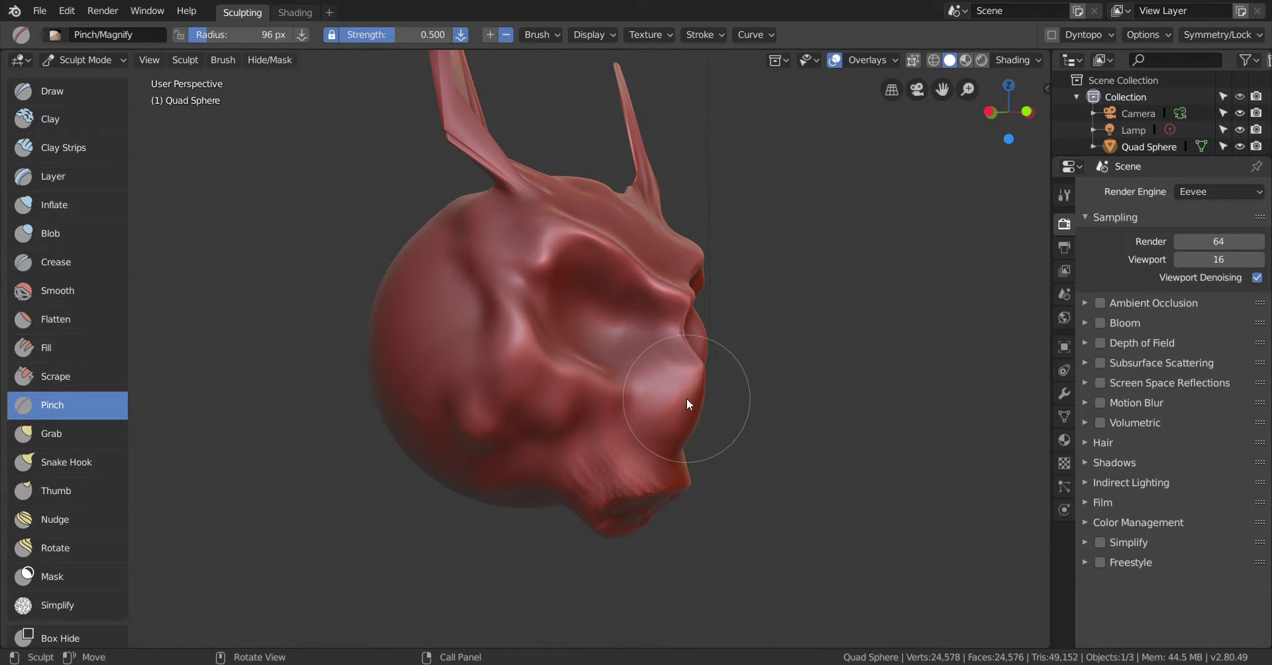
mouse_move(807, 365)
middle_mouse_down()
mouse_move(757, 390)
mouse_move(689, 391)
middle_mouse_up()
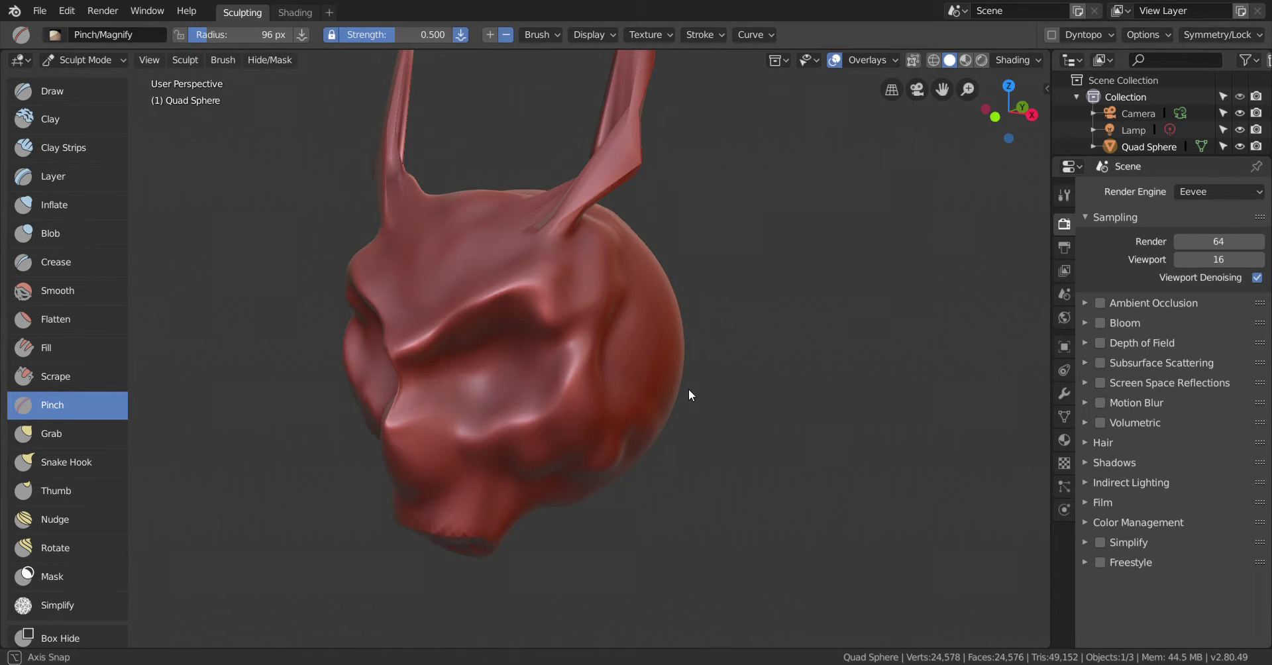
middle_click_drag(587, 502, 796, 415)
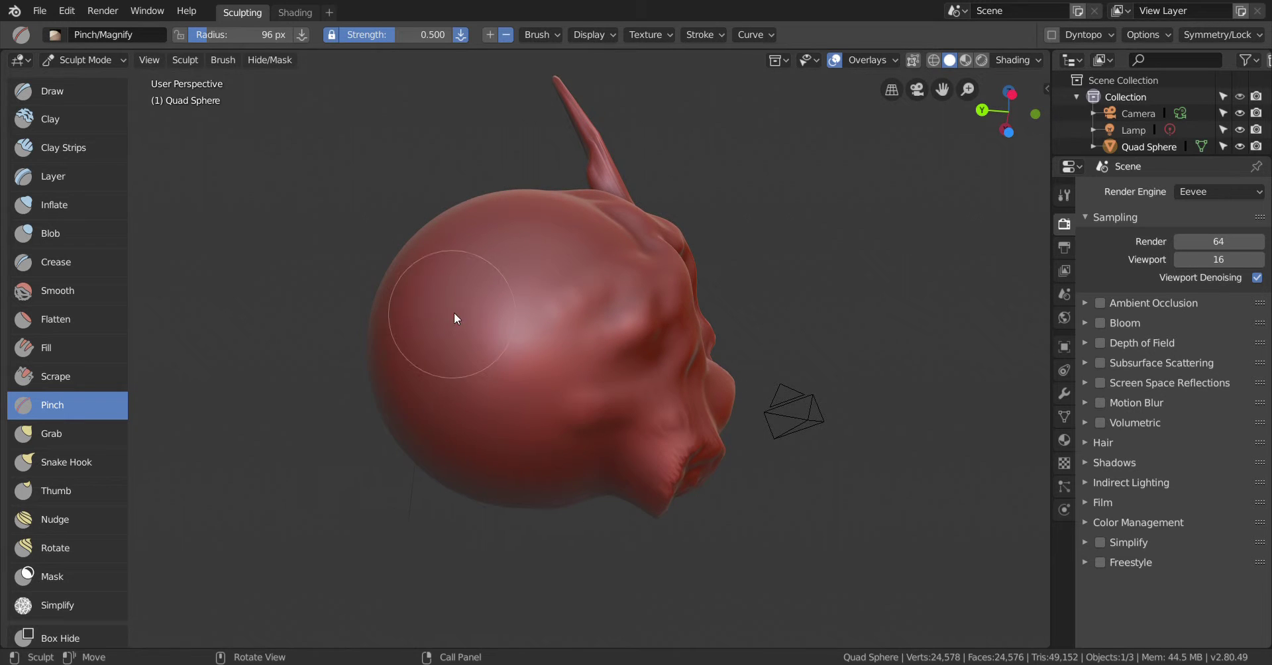
middle_click_drag(756, 213, 804, 325)
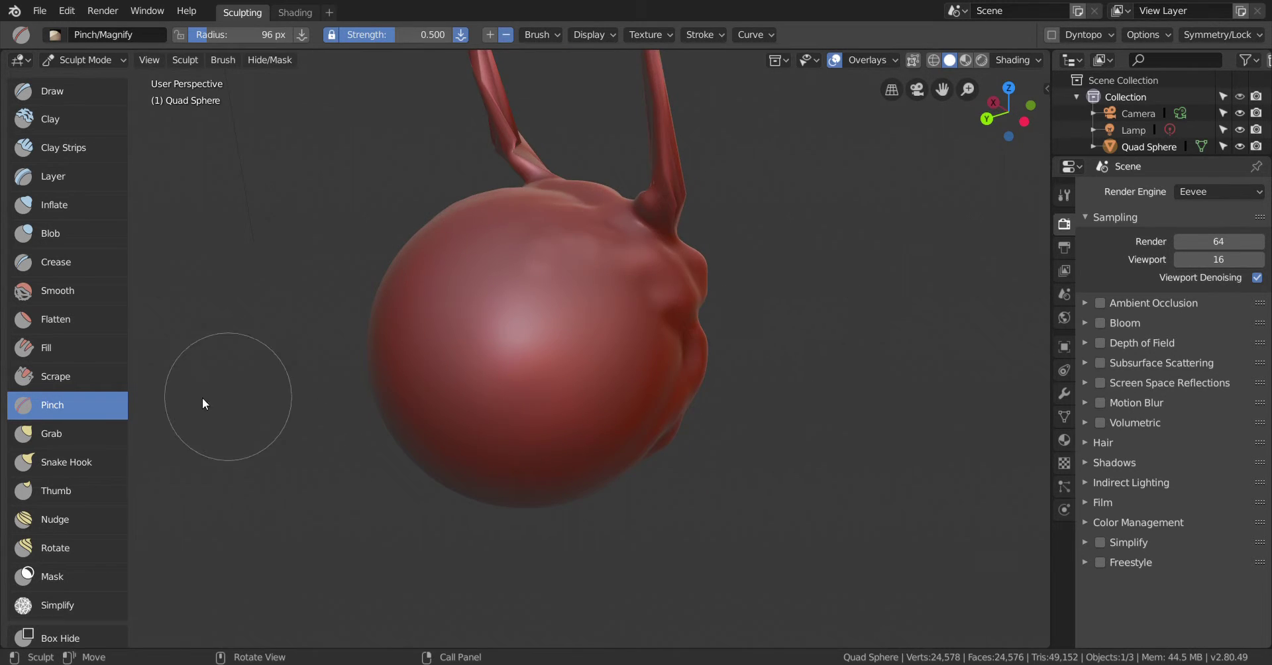
left_click(93, 101)
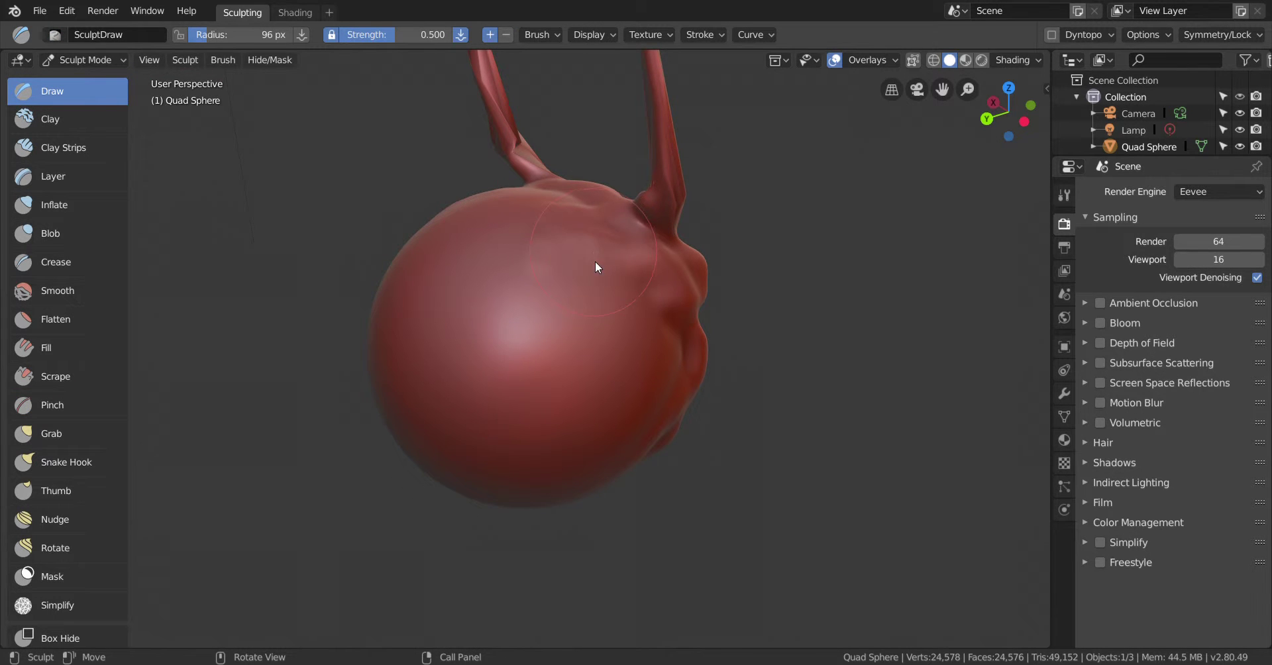
mouse_move(608, 275)
left_mouse_down()
mouse_move(506, 303)
mouse_move(401, 315)
mouse_move(549, 300)
mouse_move(605, 277)
mouse_move(634, 226)
mouse_move(586, 192)
mouse_move(611, 212)
mouse_move(622, 266)
mouse_move(578, 303)
mouse_move(481, 318)
mouse_move(387, 297)
left_mouse_up()
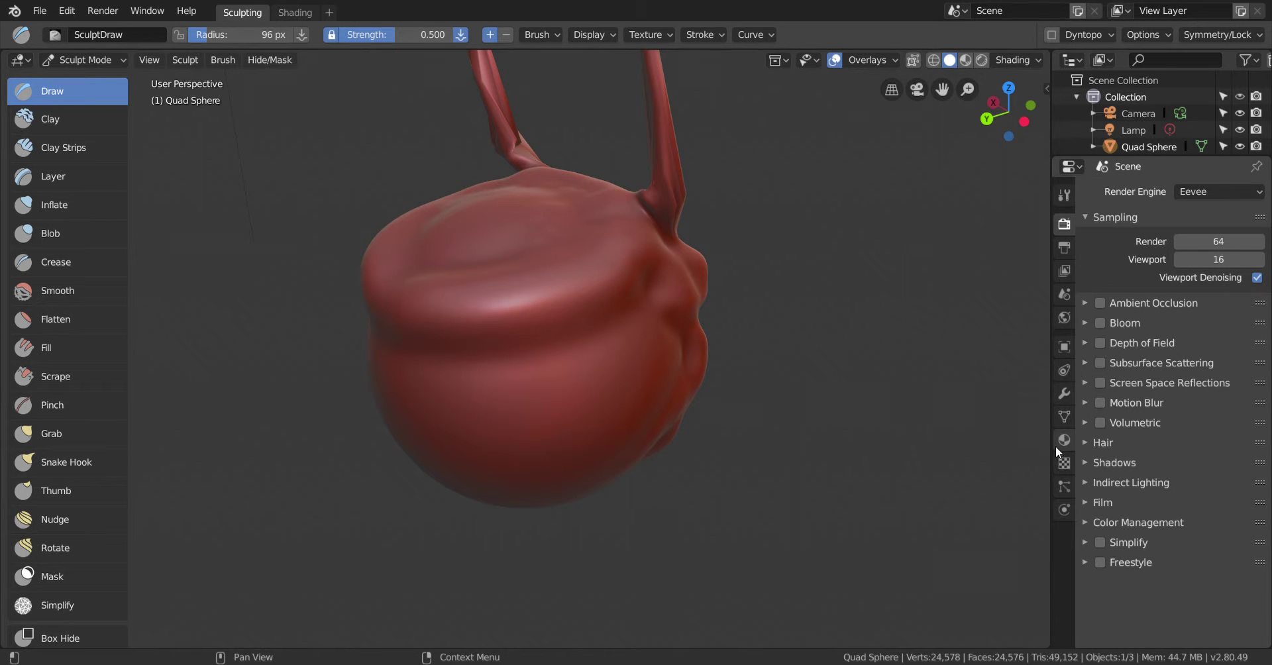
Sculpt a vertical ridge down the middle of the back of the head with the Draw brush at 96 px radius
mouse_move(713, 387)
middle_mouse_down()
mouse_move(722, 346)
mouse_move(506, 335)
mouse_move(528, 306)
mouse_move(555, 290)
mouse_move(558, 301)
middle_mouse_up()
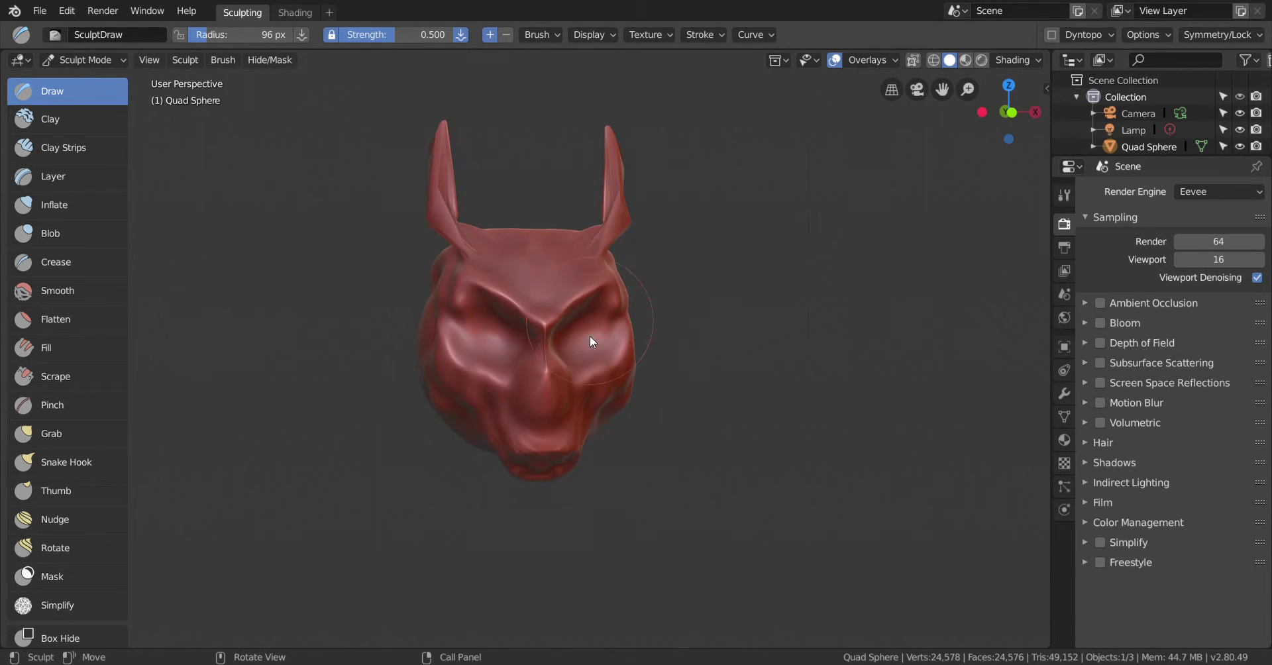
mouse_move(426, 420)
middle_mouse_down()
mouse_move(602, 460)
mouse_move(778, 435)
mouse_move(738, 378)
mouse_move(635, 383)
mouse_move(515, 284)
middle_mouse_up()
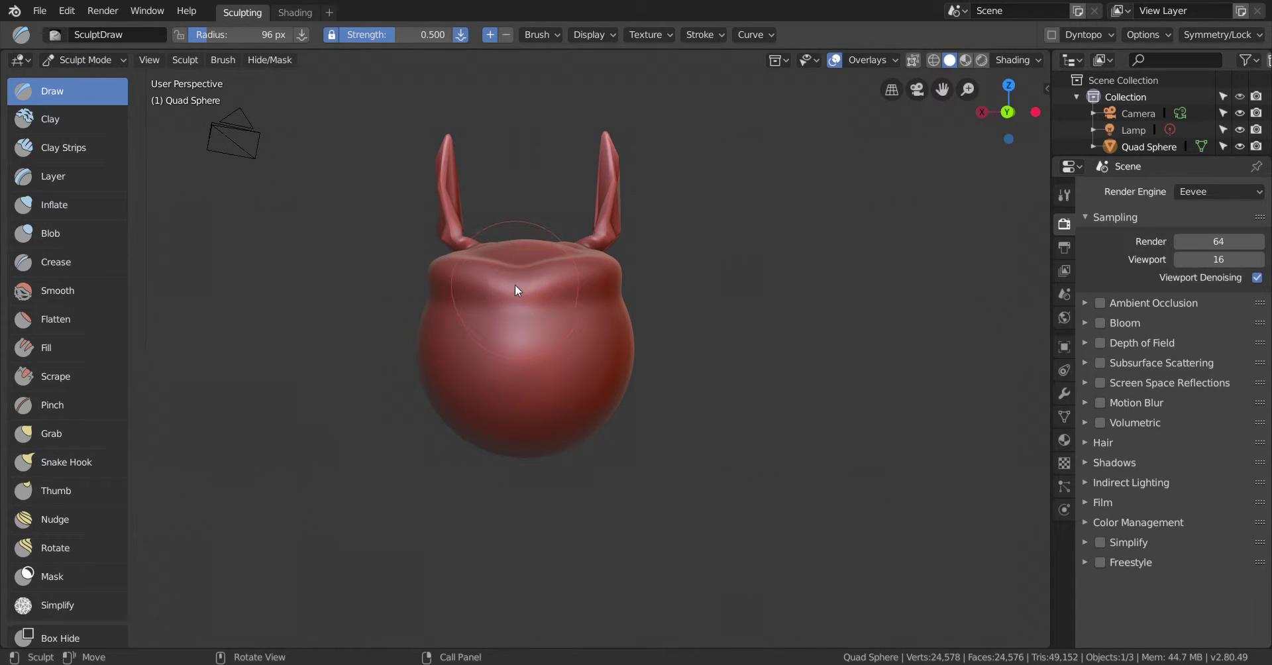
left_click_drag(515, 284, 515, 398)
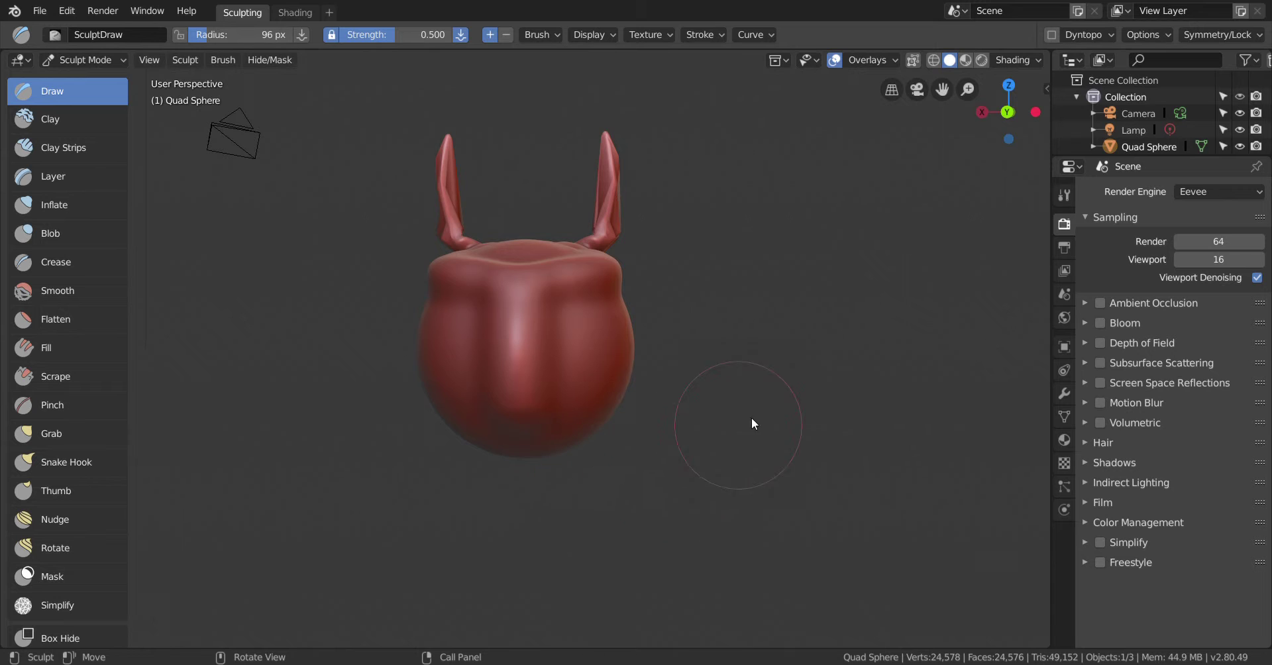
Sculpt a narrow raised ridge down the middle of the back of the head with the Draw brush at 25 px radius
mouse_move(753, 419)
middle_mouse_down()
mouse_move(812, 358)
mouse_move(878, 341)
middle_mouse_up()
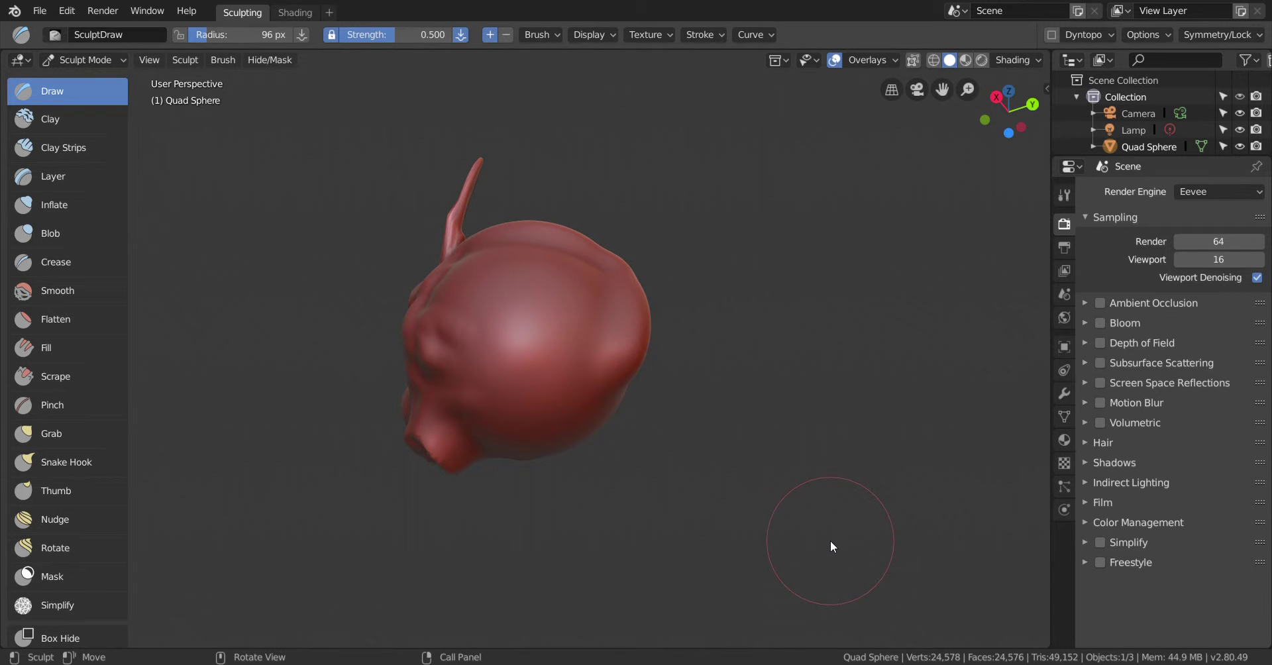
key("f")
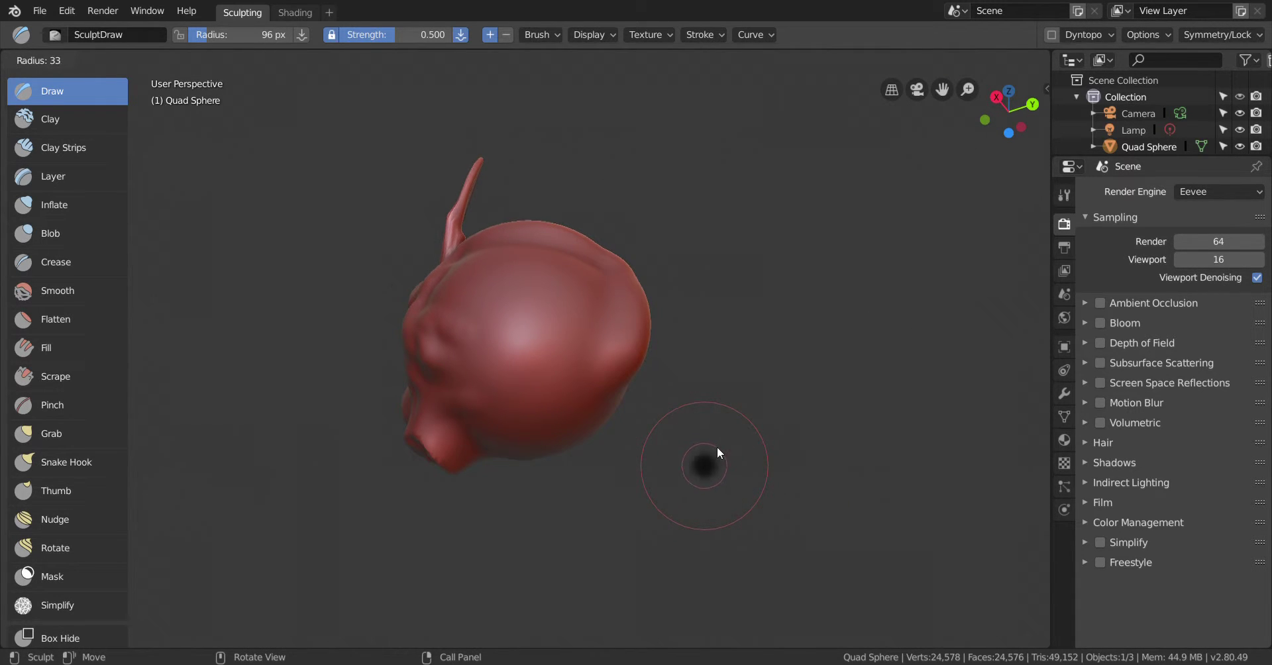
left_click(717, 446)
mouse_move(835, 338)
middle_mouse_down()
mouse_move(730, 392)
mouse_move(733, 371)
middle_mouse_up()
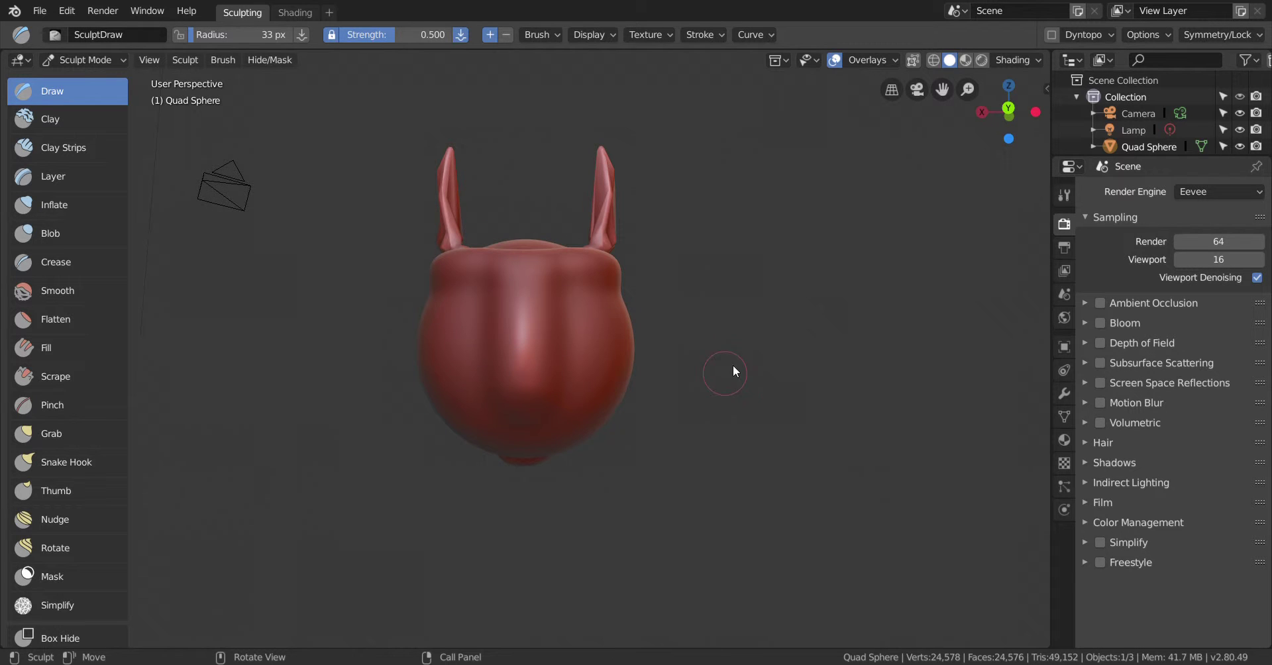
key("f")
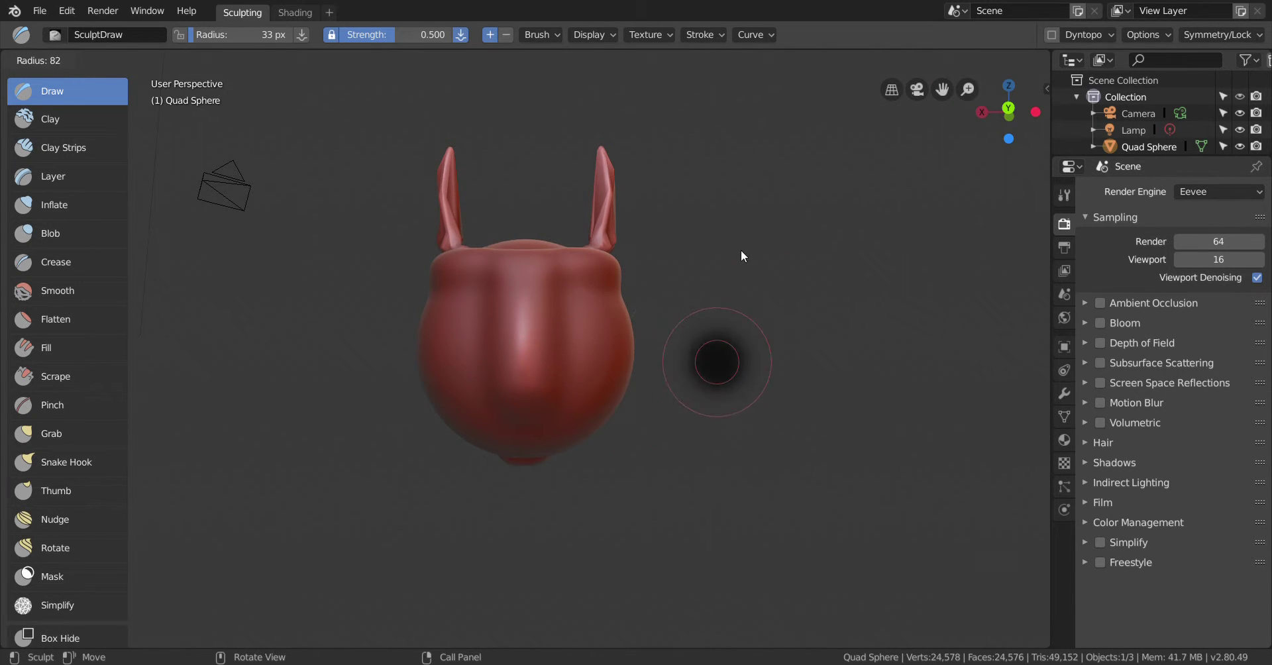
left_click(741, 218)
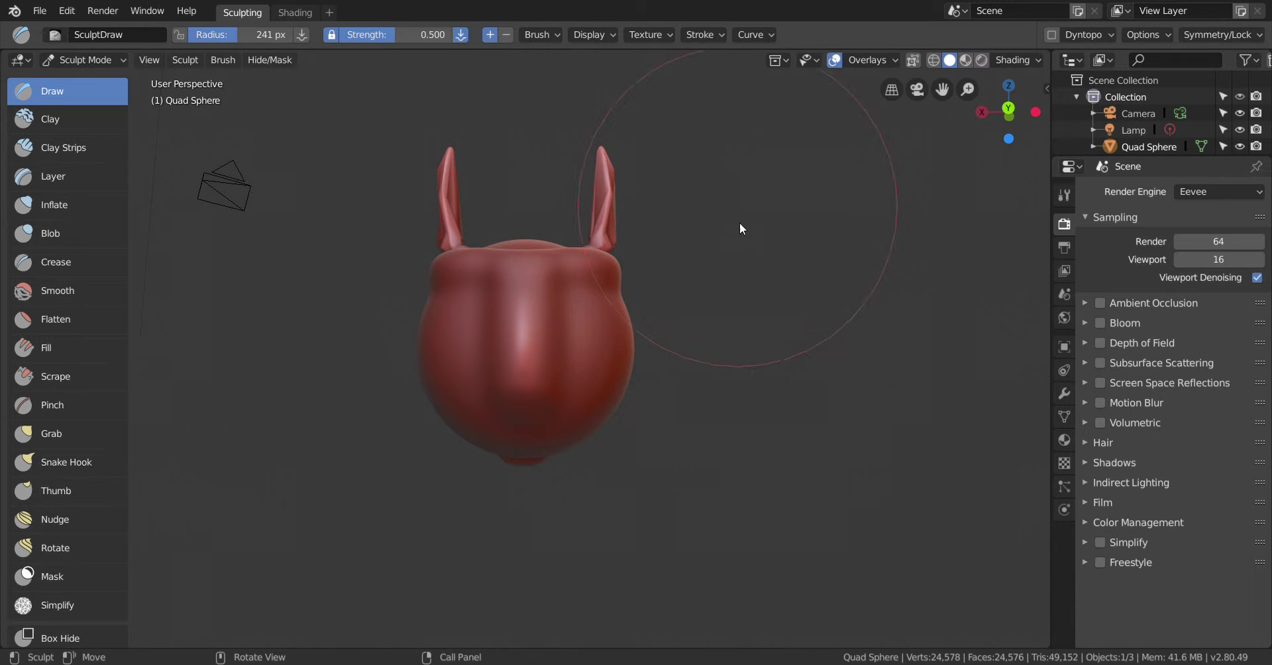
key("f")
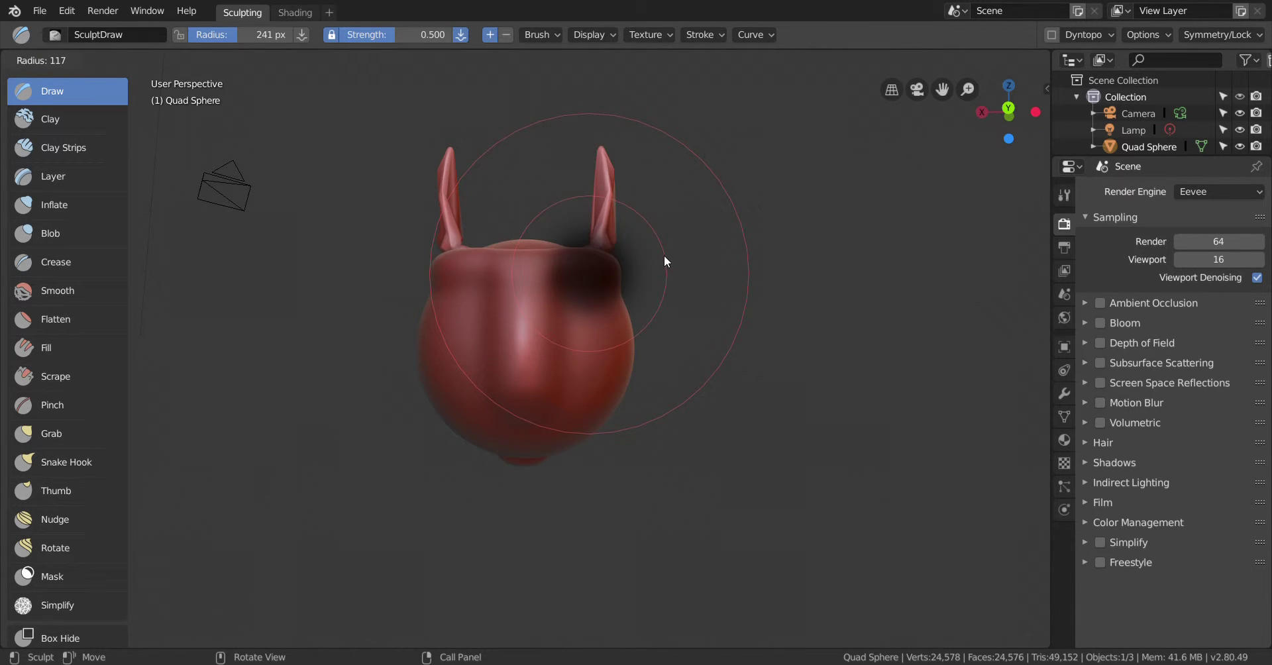
left_click(597, 262)
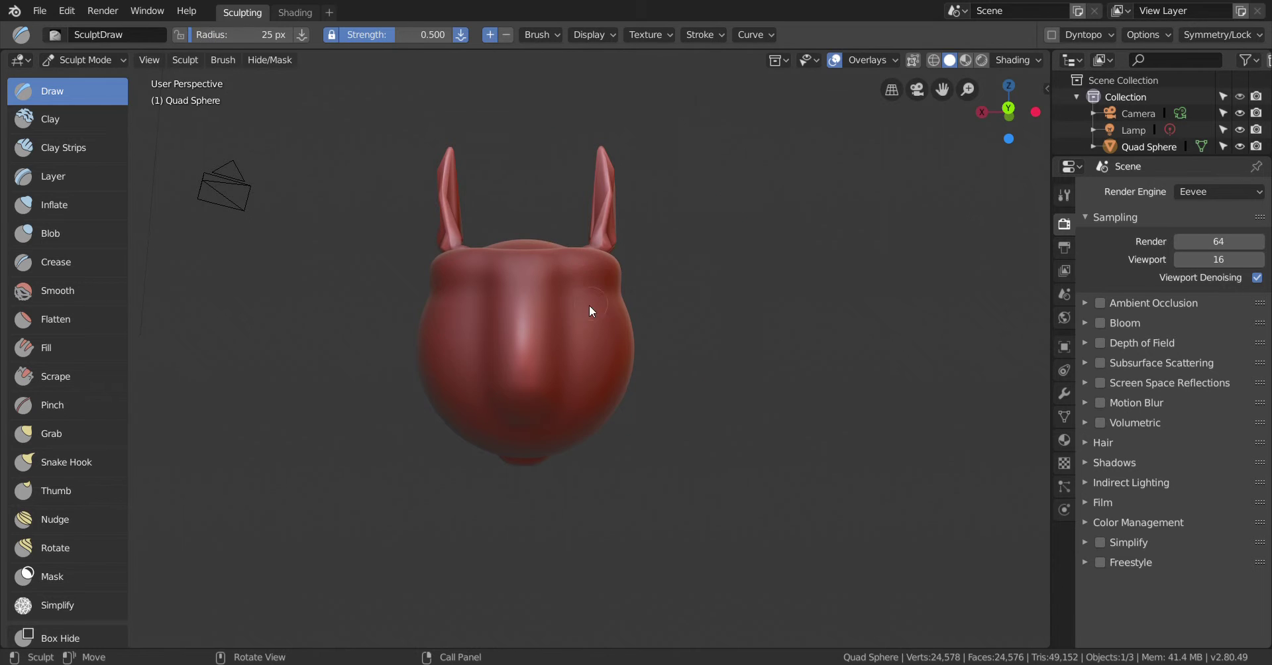
mouse_move(532, 392)
left_mouse_down()
mouse_move(538, 446)
mouse_move(531, 413)
left_mouse_up()
left_click_drag(524, 274, 519, 299)
left_click_drag(509, 365, 511, 378)
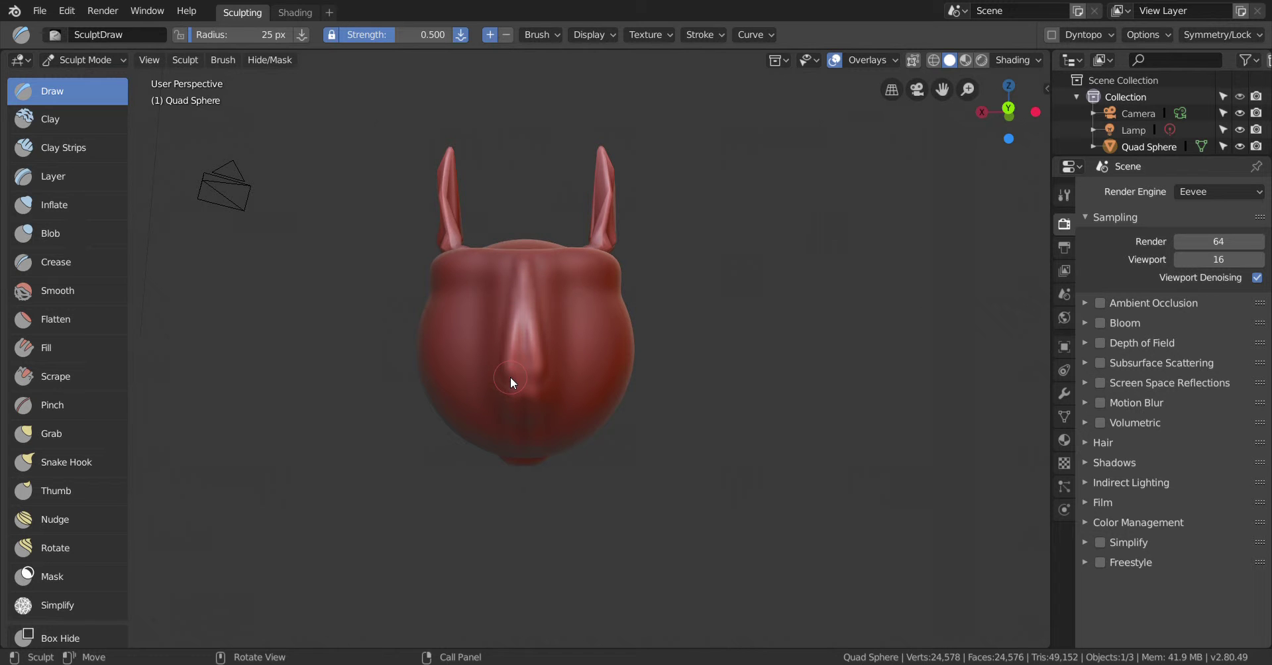
Sculpt curved ridges on the side of the head behind the eye and cheek with the Draw brush at 25 px radius
mouse_move(678, 432)
middle_mouse_down()
mouse_move(669, 447)
mouse_move(781, 421)
mouse_move(825, 338)
mouse_move(859, 359)
mouse_move(876, 424)
middle_mouse_up()
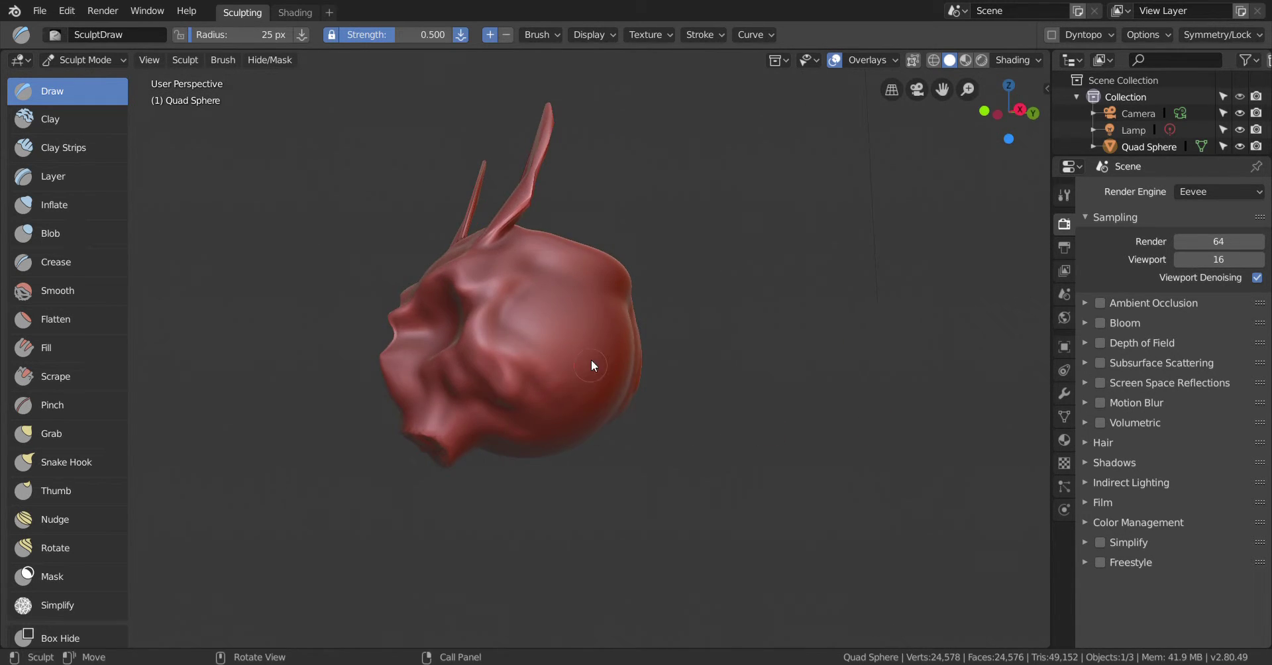
left_click_drag(521, 326, 534, 332)
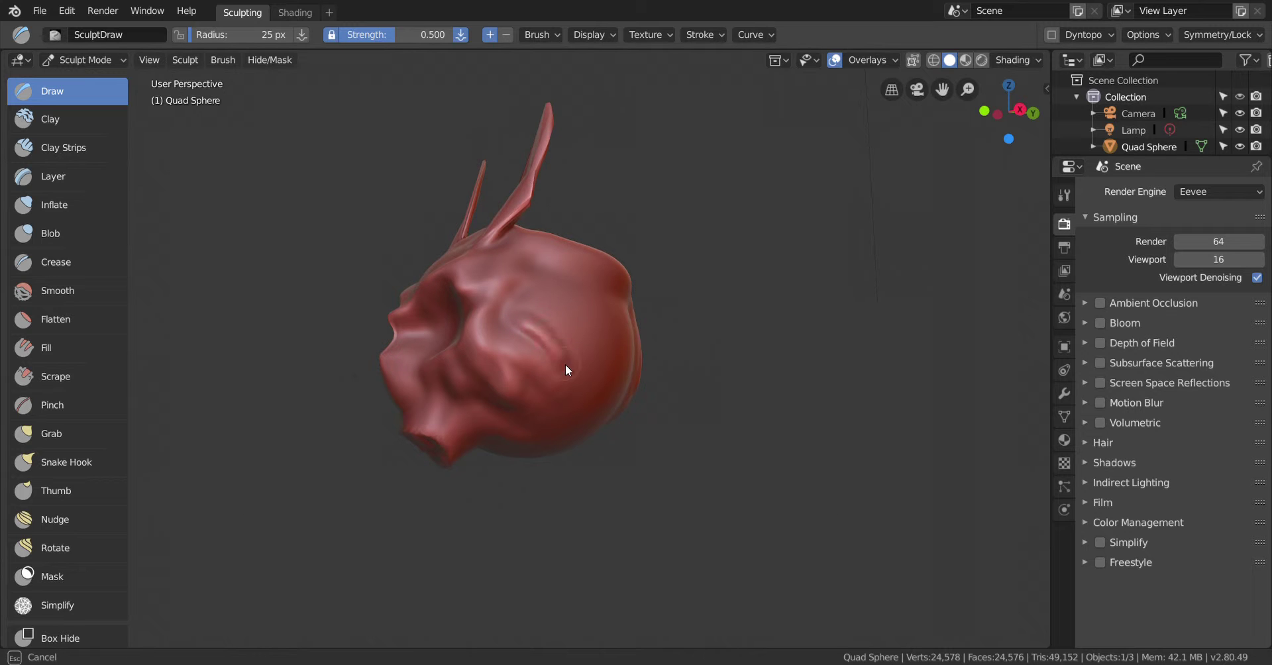
left_click_drag(494, 429, 473, 410)
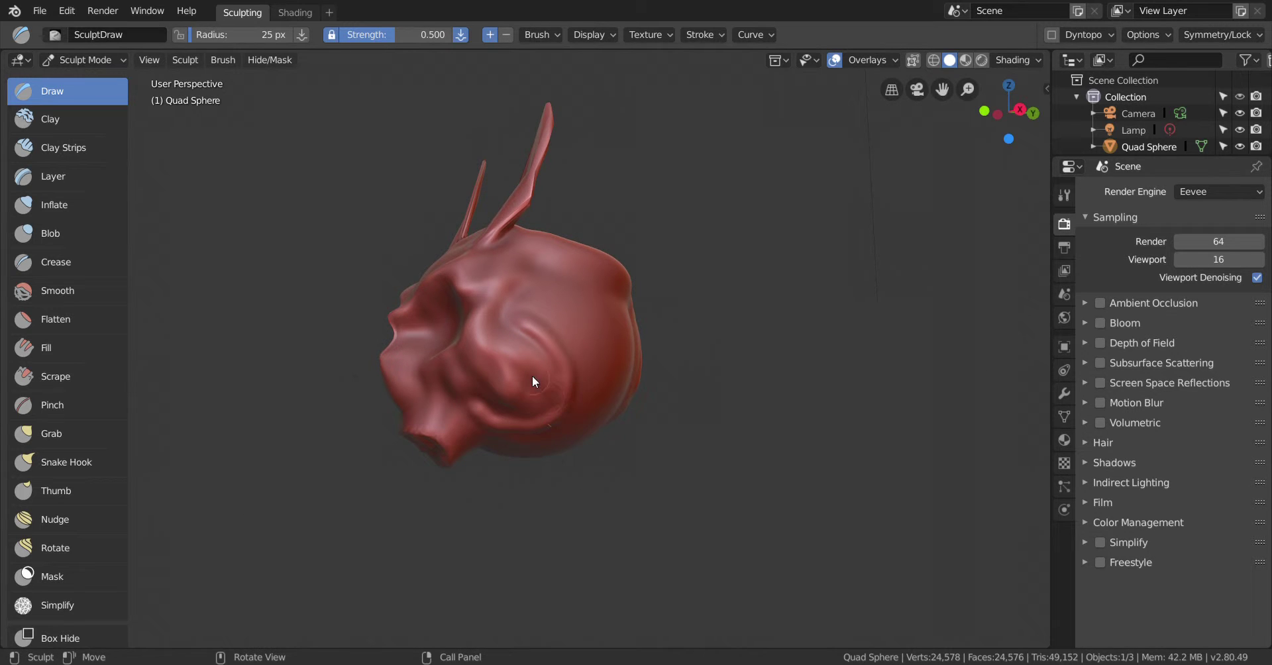
left_click_drag(530, 330, 509, 319)
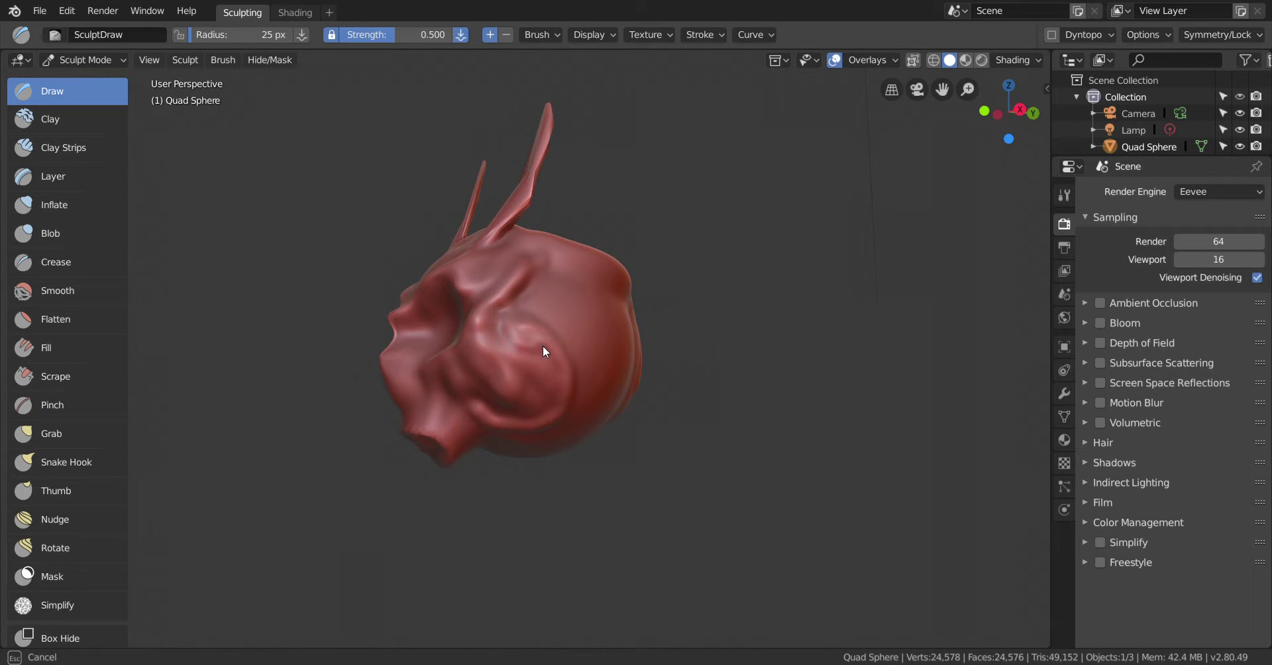
left_click_drag(496, 330, 483, 338)
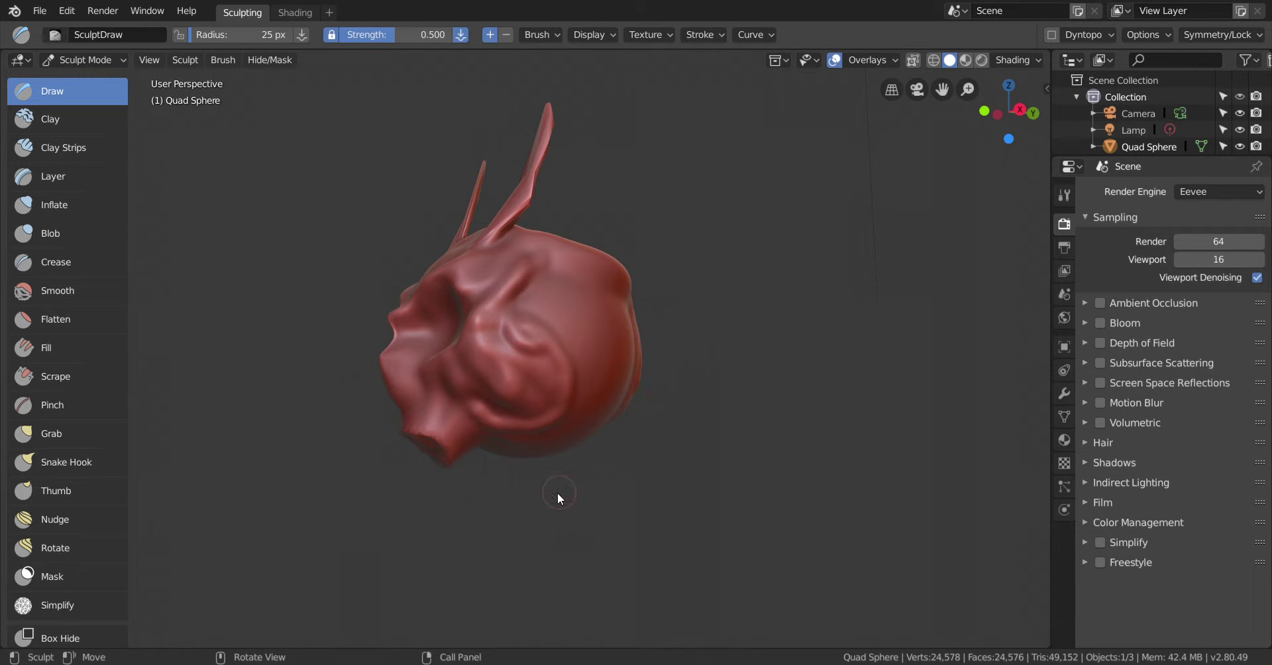
mouse_move(558, 492)
middle_mouse_down()
mouse_move(629, 455)
mouse_move(715, 460)
mouse_move(713, 421)
mouse_move(668, 486)
mouse_move(701, 438)
mouse_move(622, 496)
middle_mouse_up()
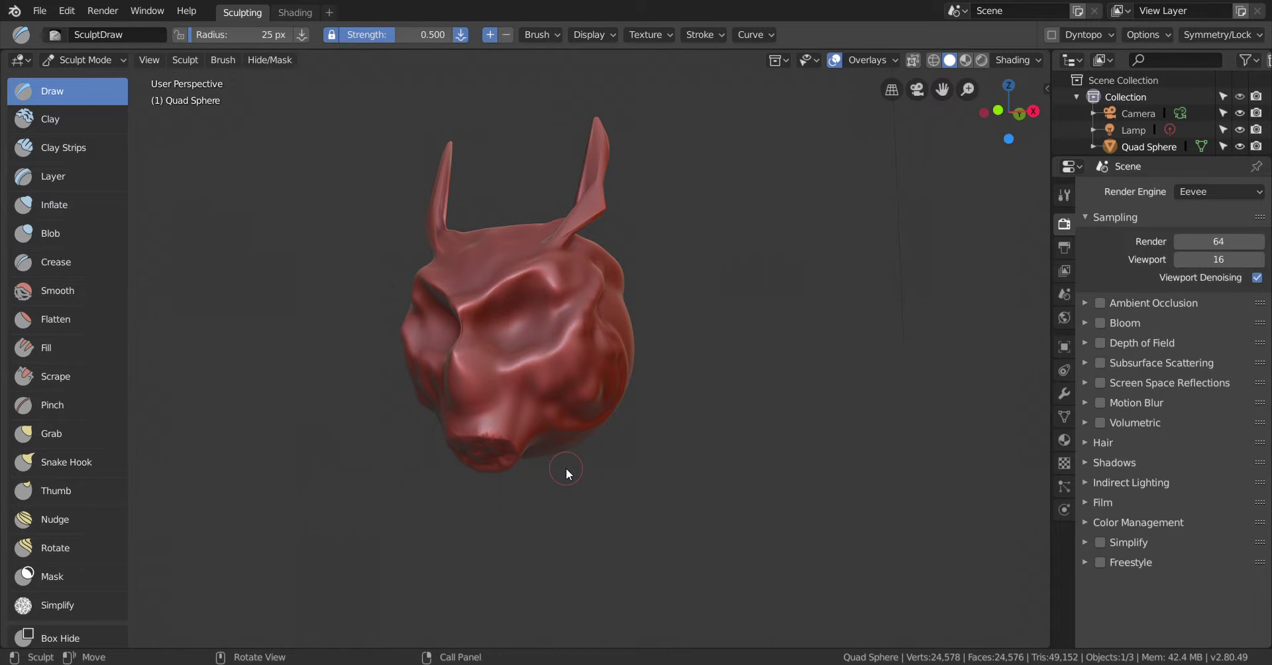
Create a new file from the 2D Animation template
left_click(33, 12)
mouse_move(57, 27)
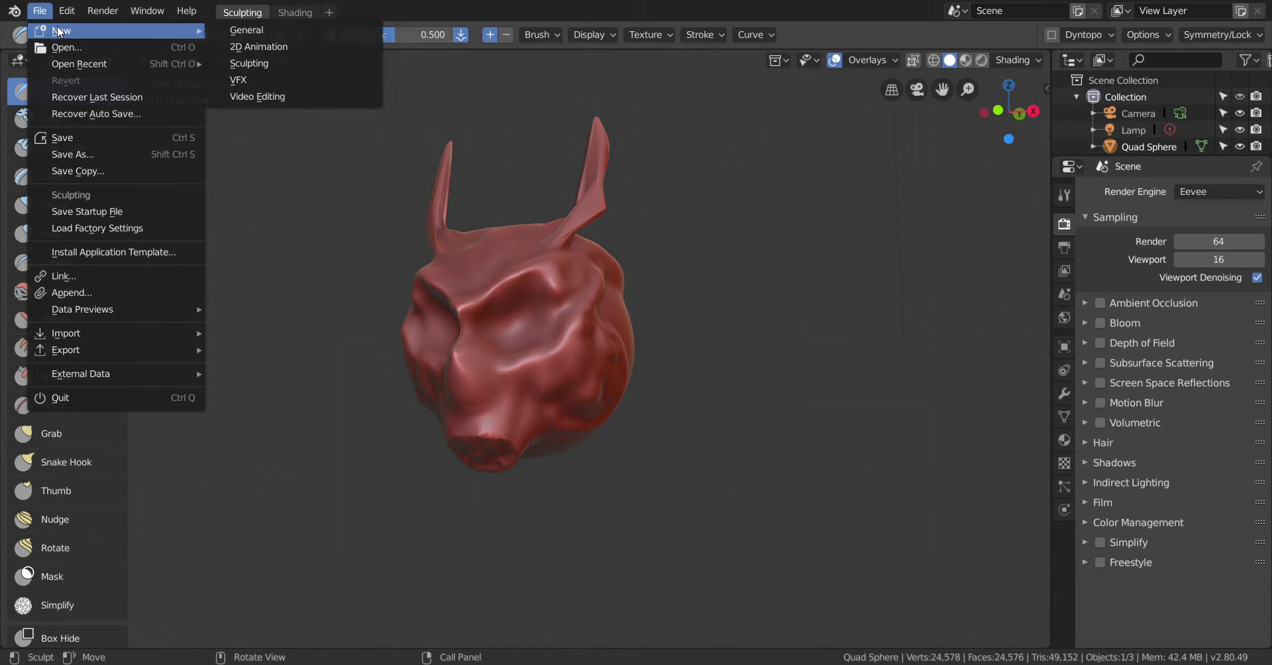
left_click(320, 44)
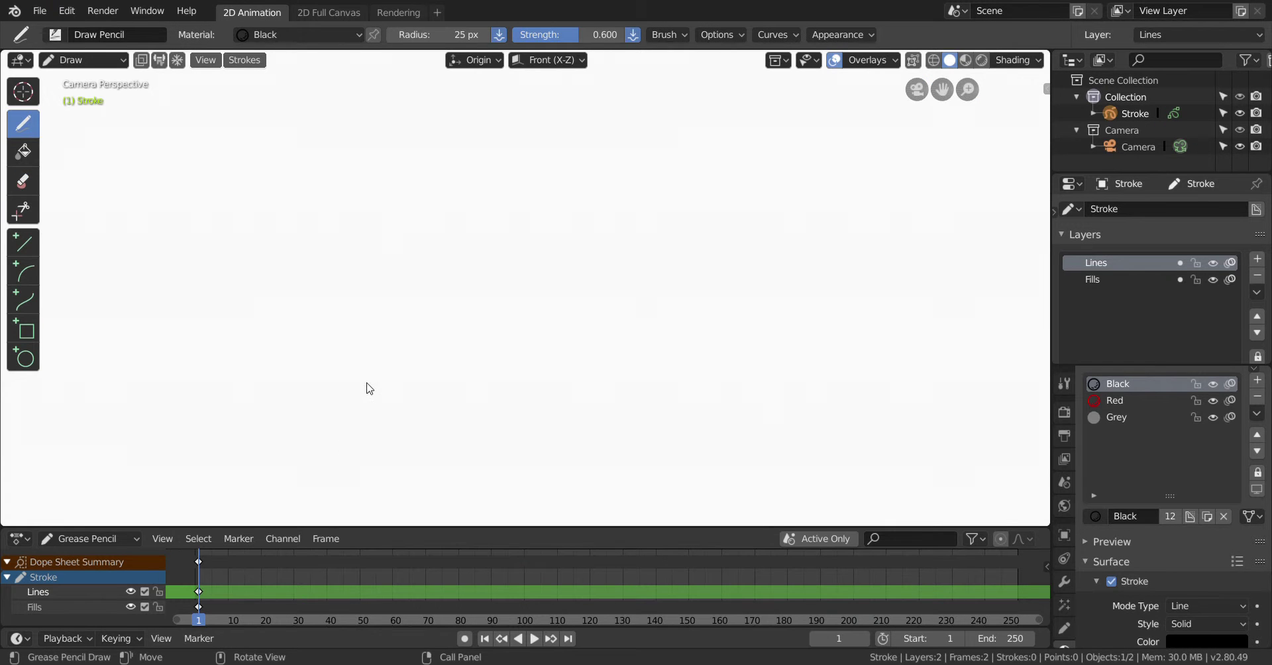
Create a new file from the General template and switch to the Animation workspace
left_click(53, 19)
mouse_move(55, 30)
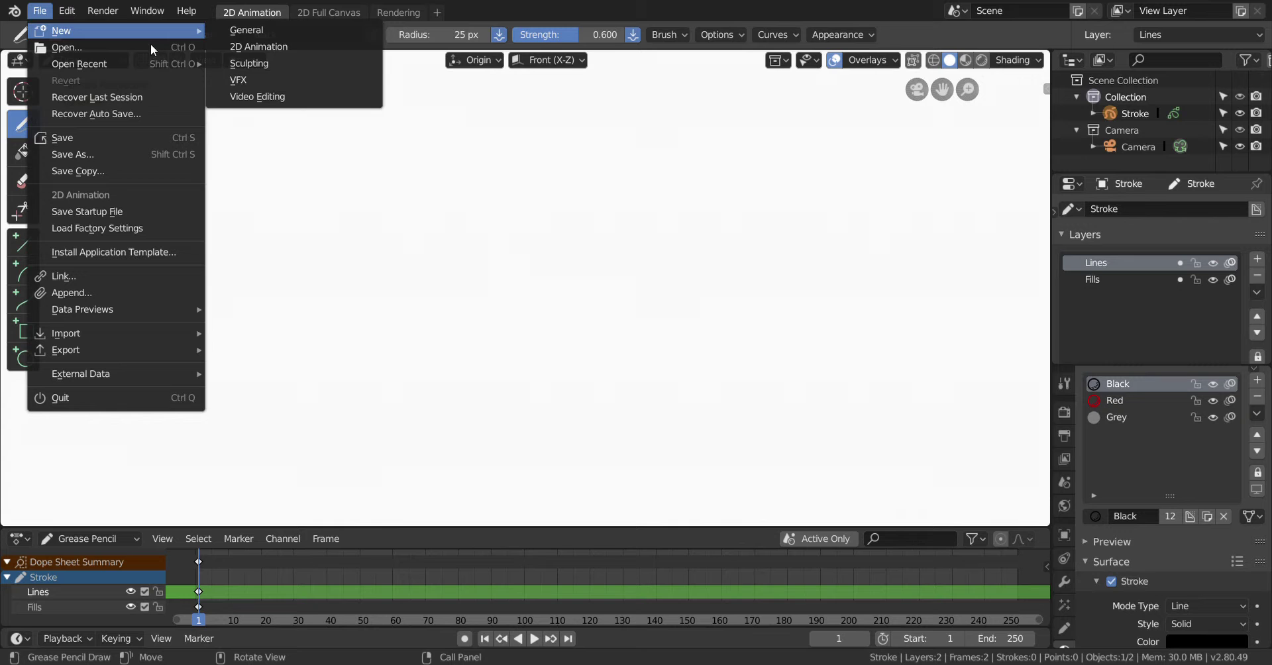
left_click(334, 30)
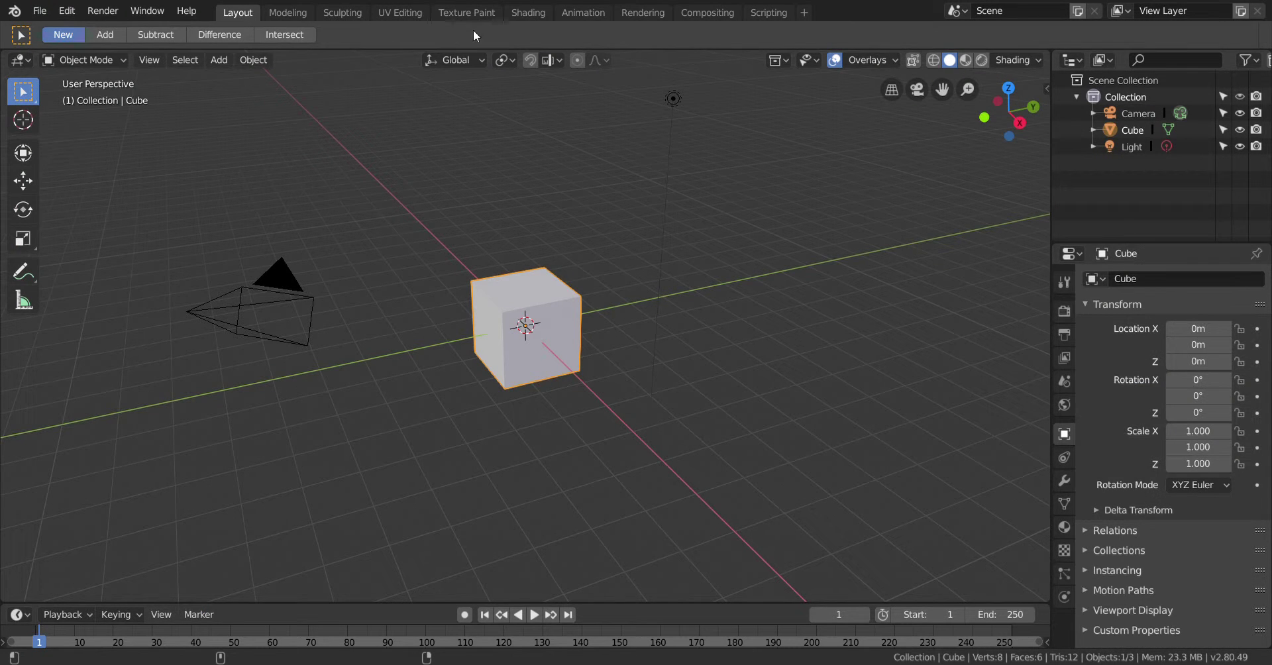
left_click(584, 13)
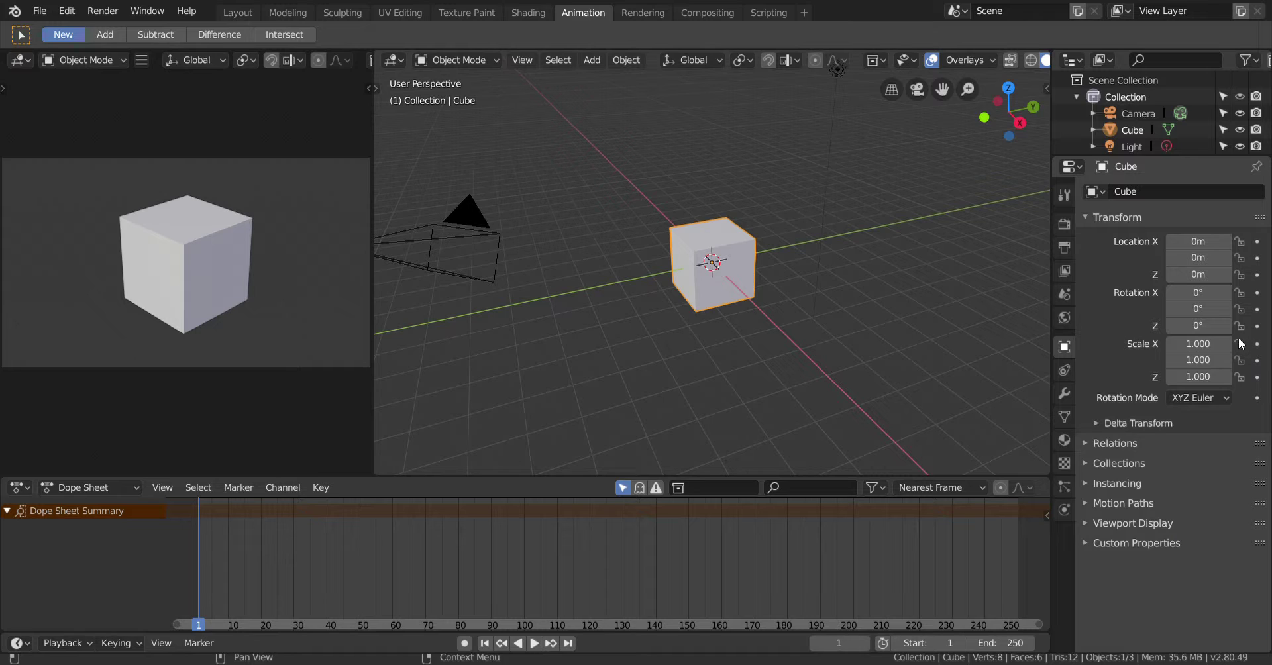
Replace the default cube with a UV sphere at the scene origin and deselect it
key("x")
left_click(729, 373)
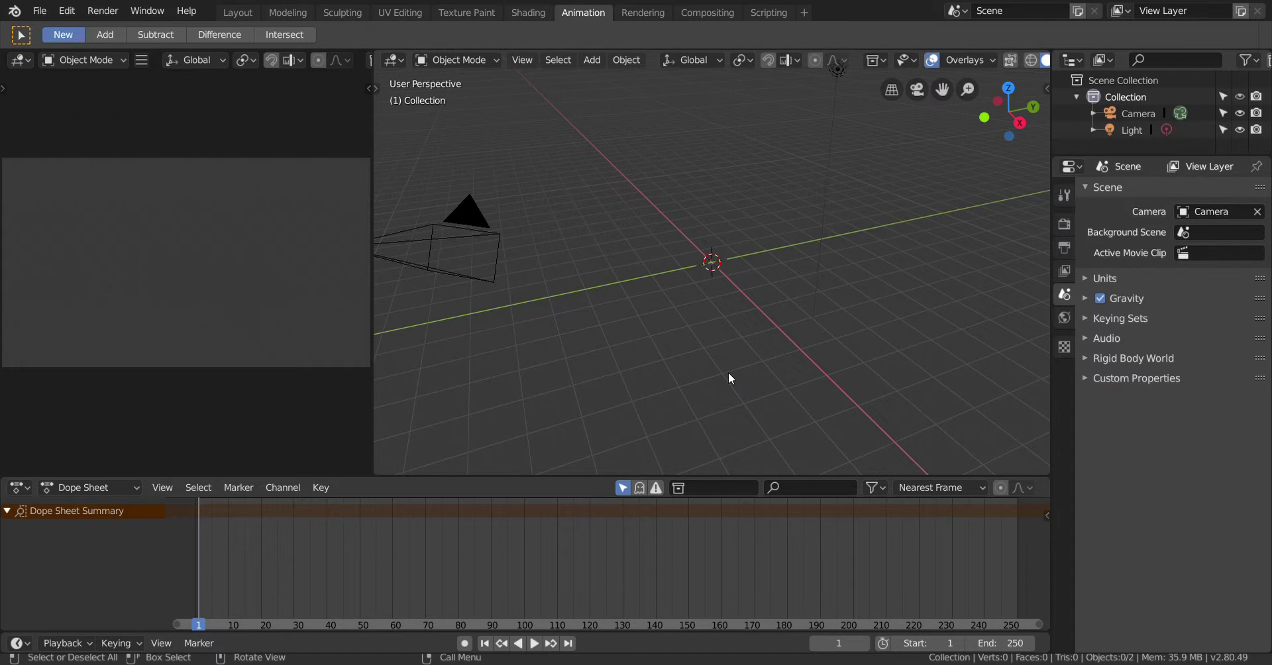
key("a")
left_click(707, 287)
key("shift+a")
mouse_move(706, 276)
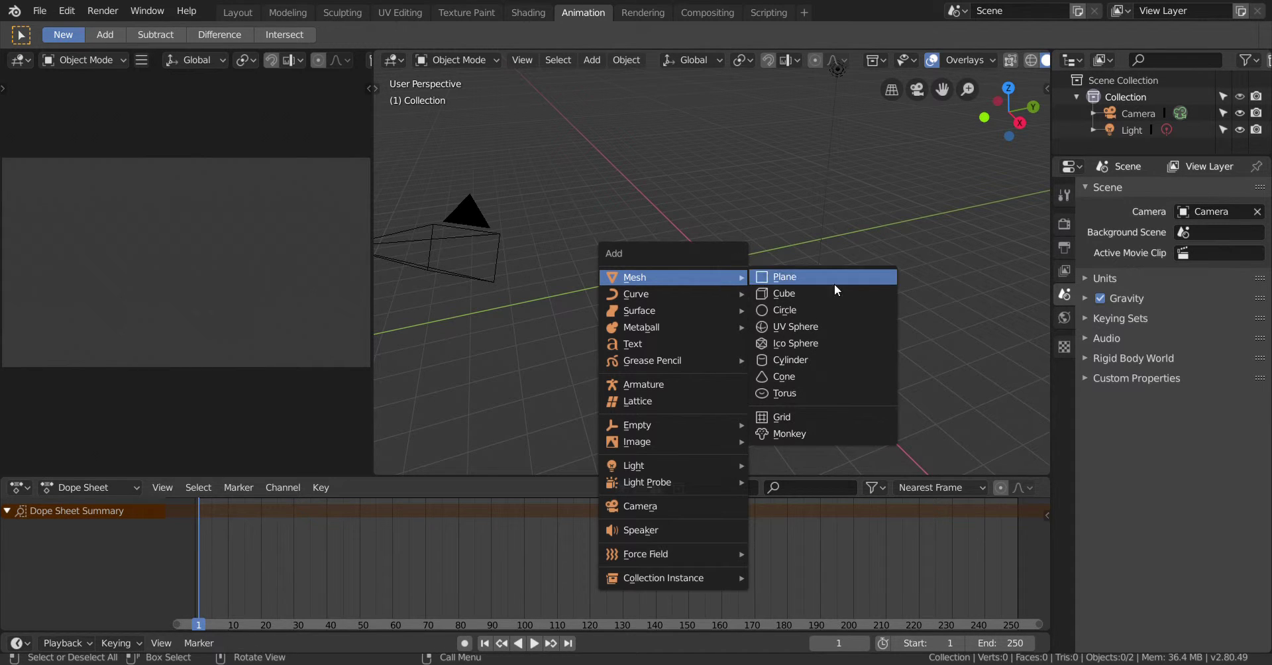
left_click(861, 327)
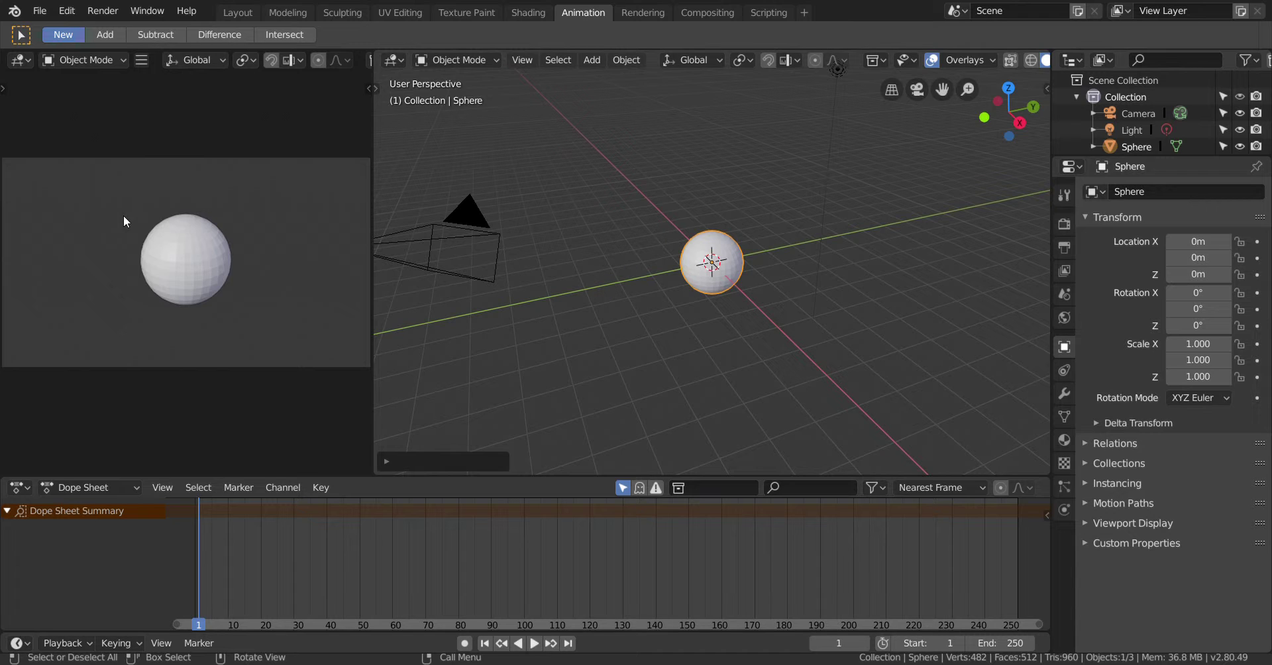
right_click(721, 244)
left_click(833, 246)
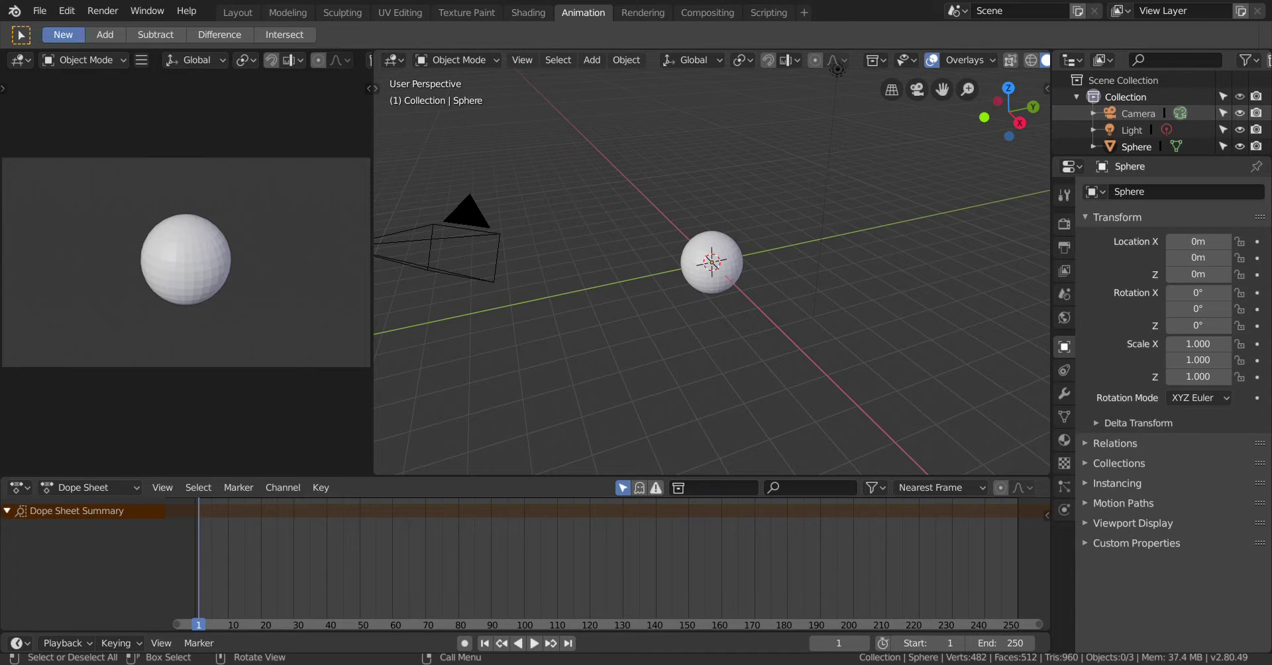
Start over with a fresh General file and open its Animation workspace
left_click(44, 11)
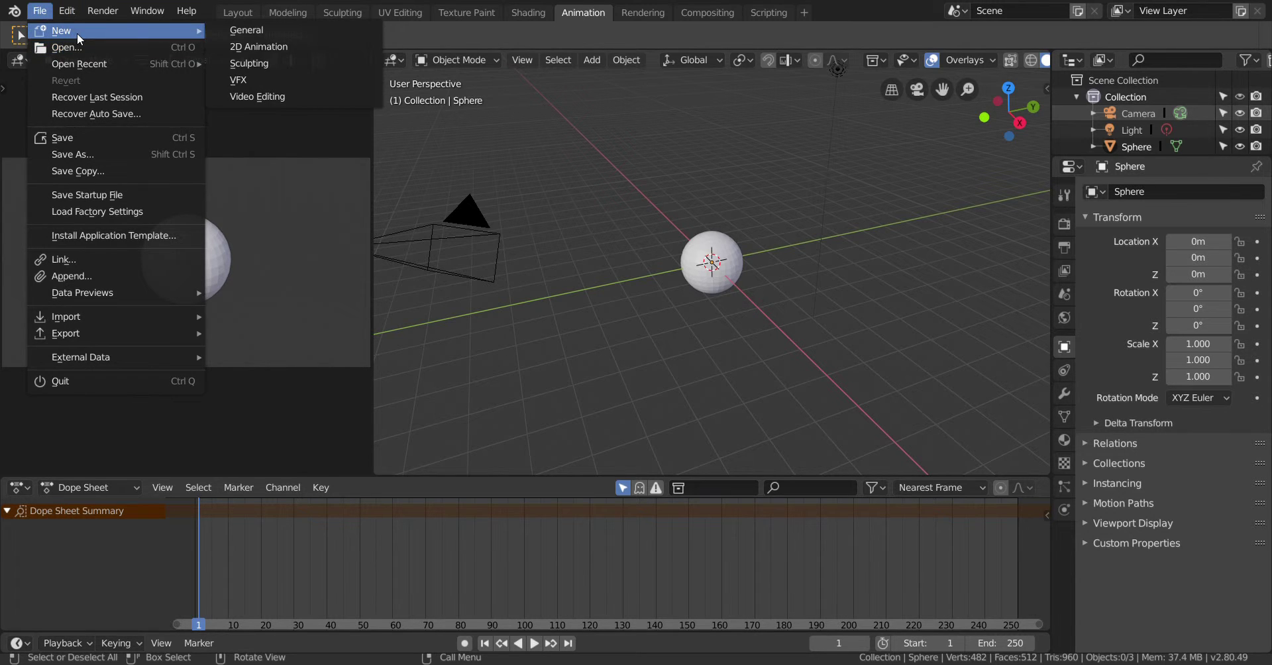
left_click(40, 11)
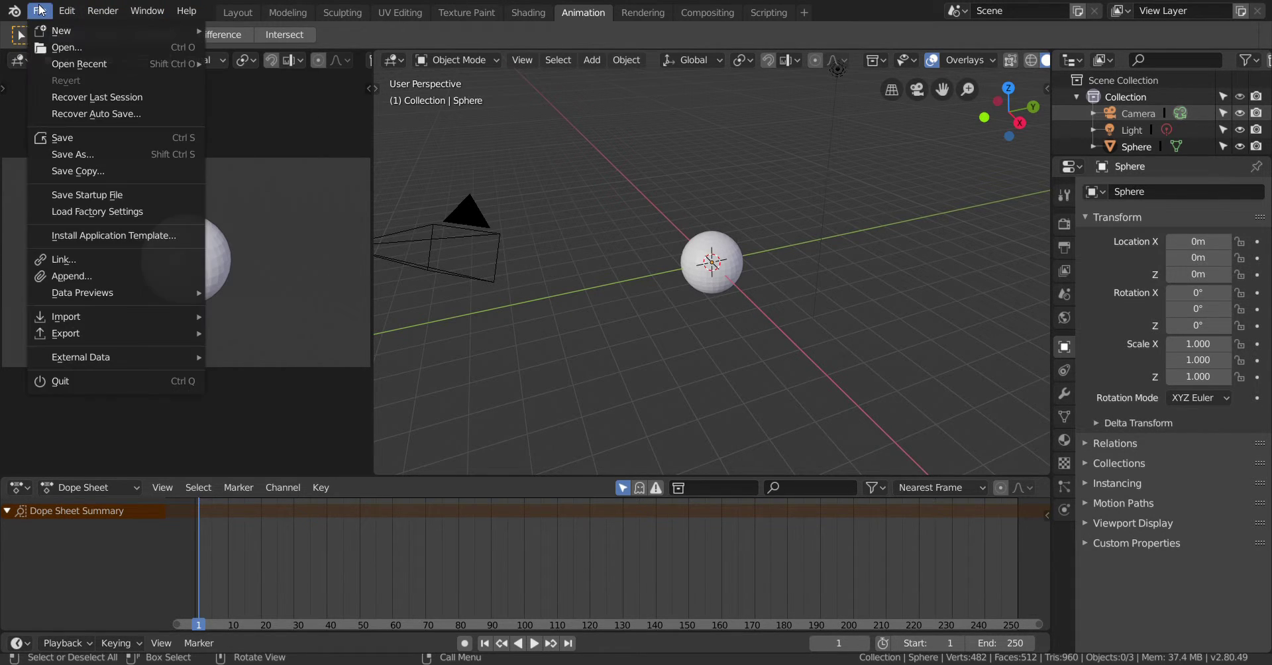
mouse_move(29, 31)
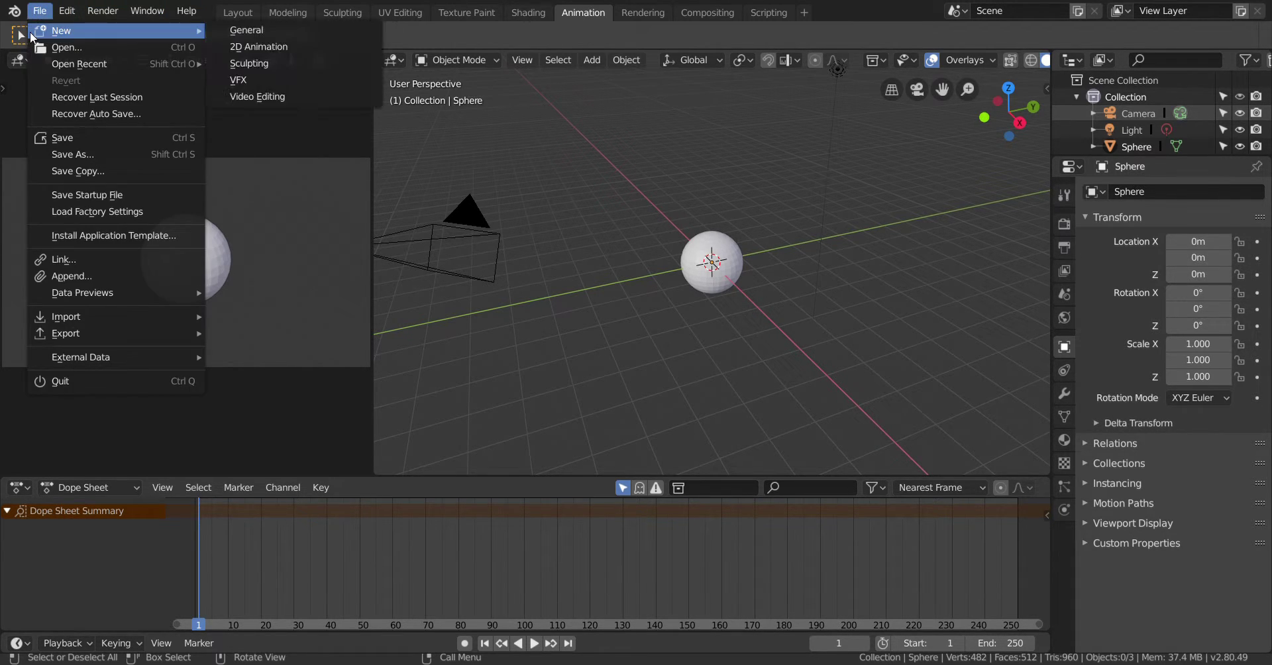
left_click(264, 36)
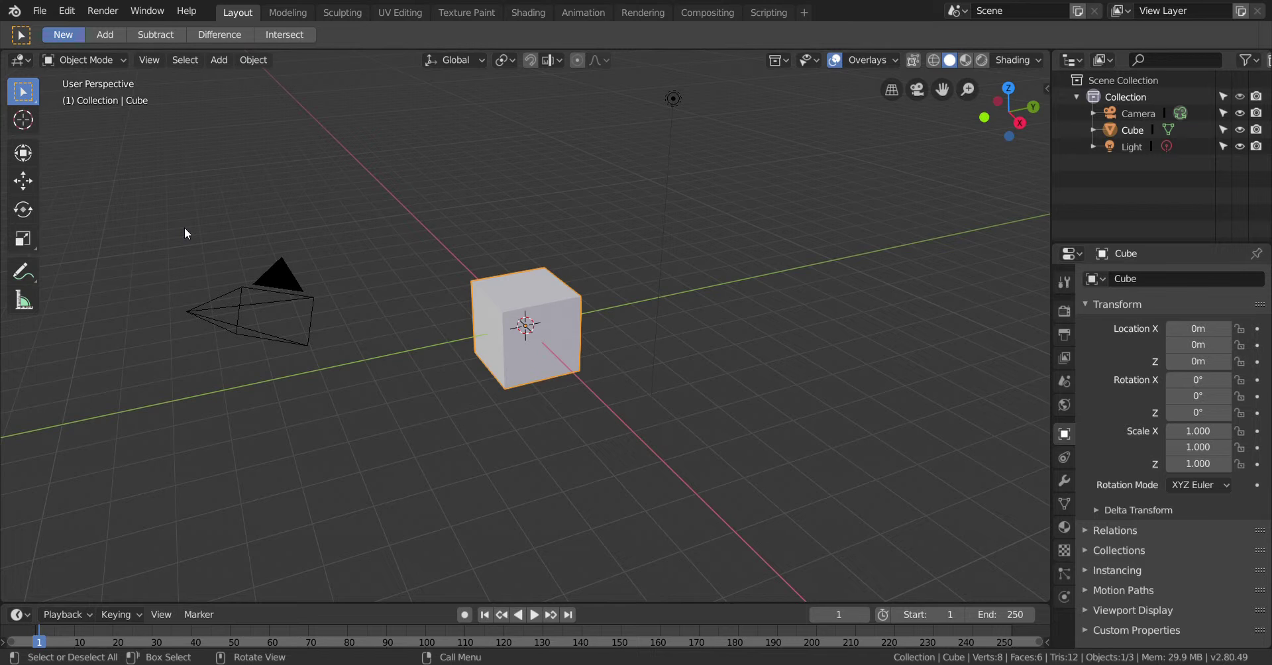
scroll(675, 411, "up", 2)
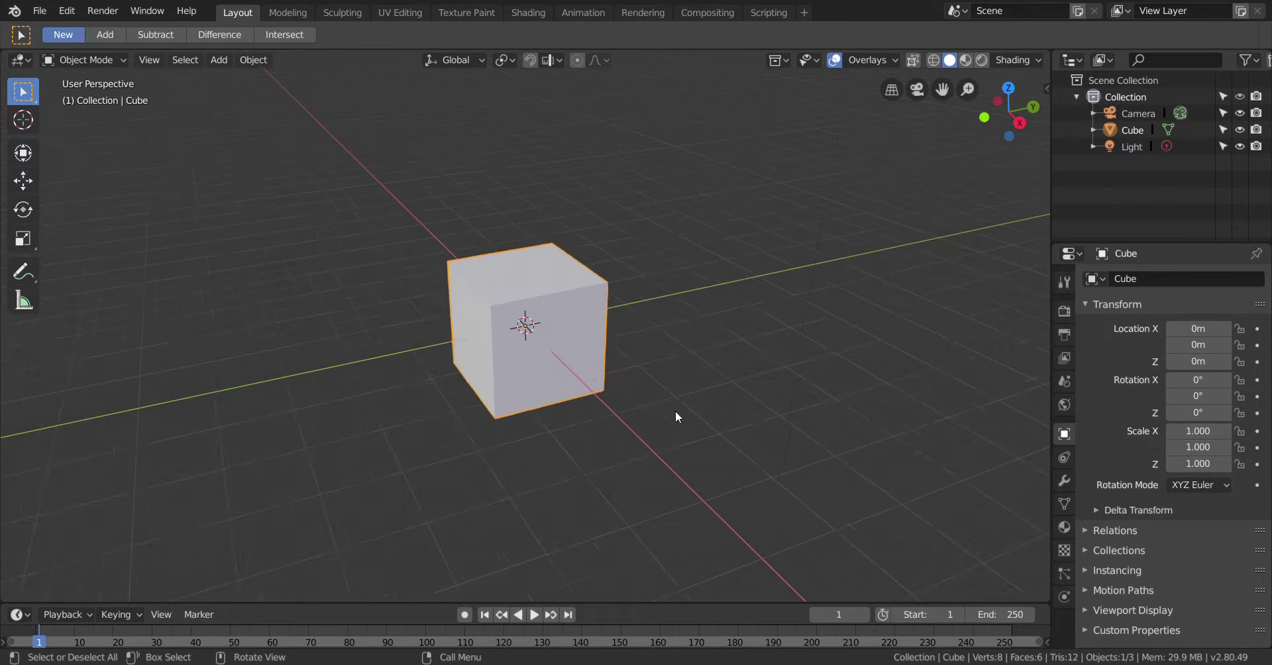
scroll(674, 411, "down", 4)
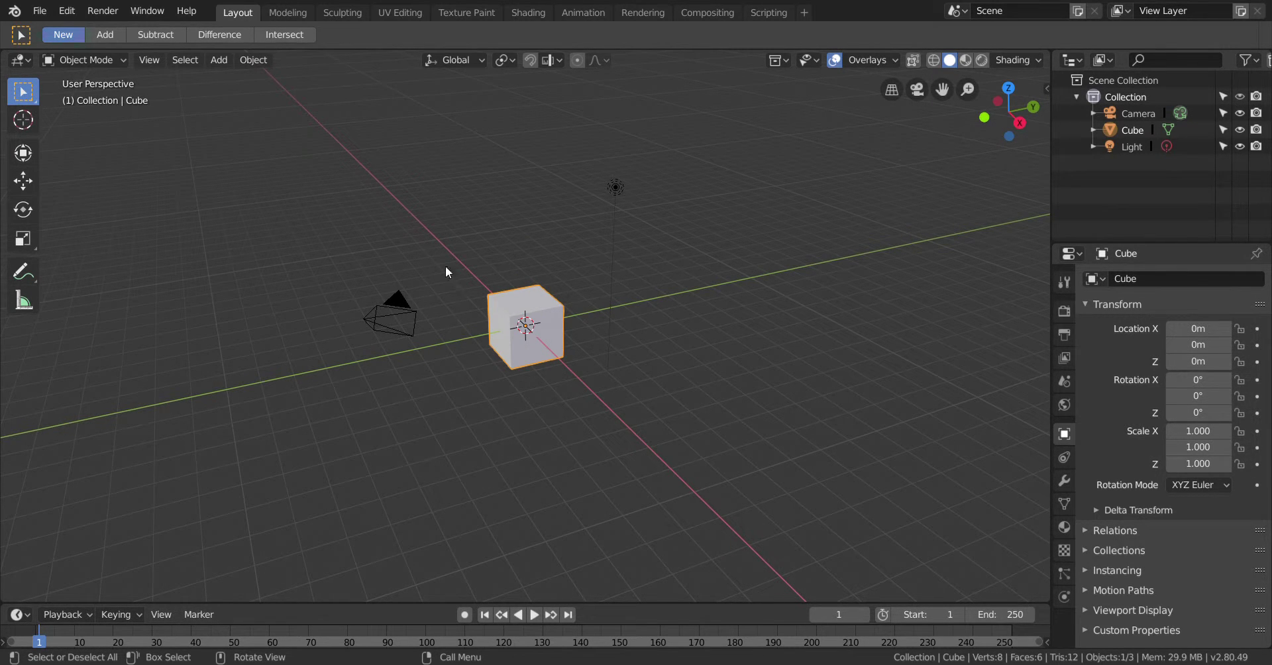
left_click(561, 20)
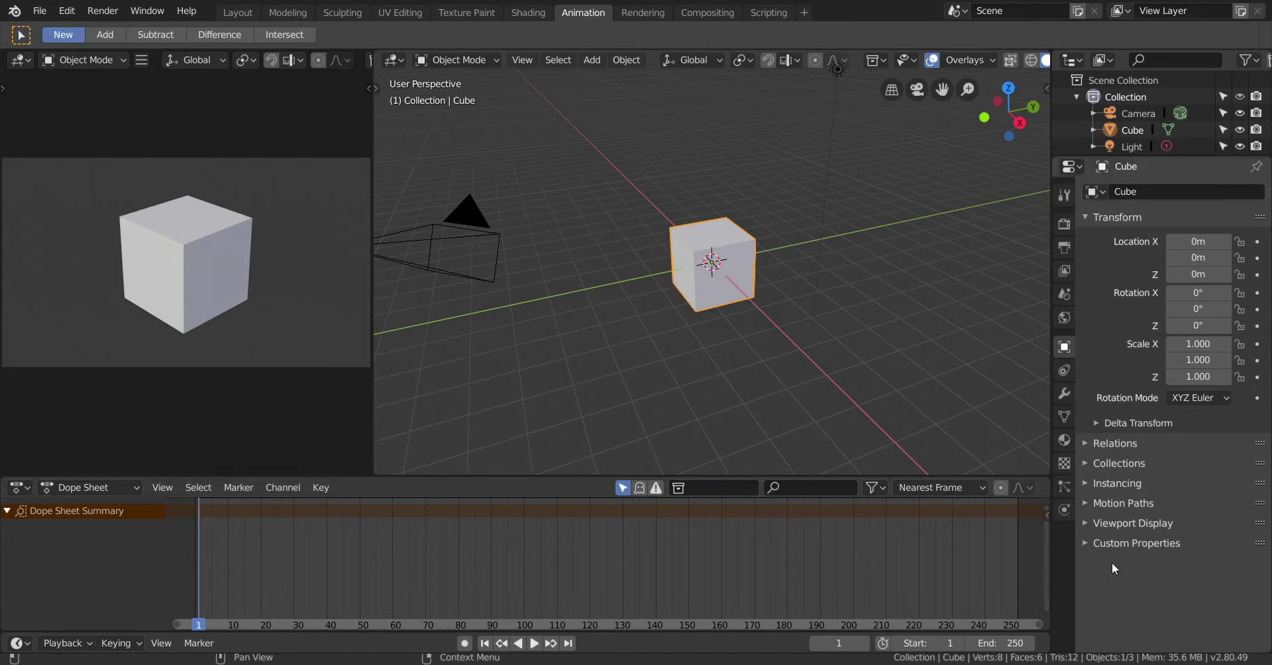
Move the cube freehand to about X 0.3 m, Y 0.72 m, Z 0.03 m
key("g")
left_click(872, 304)
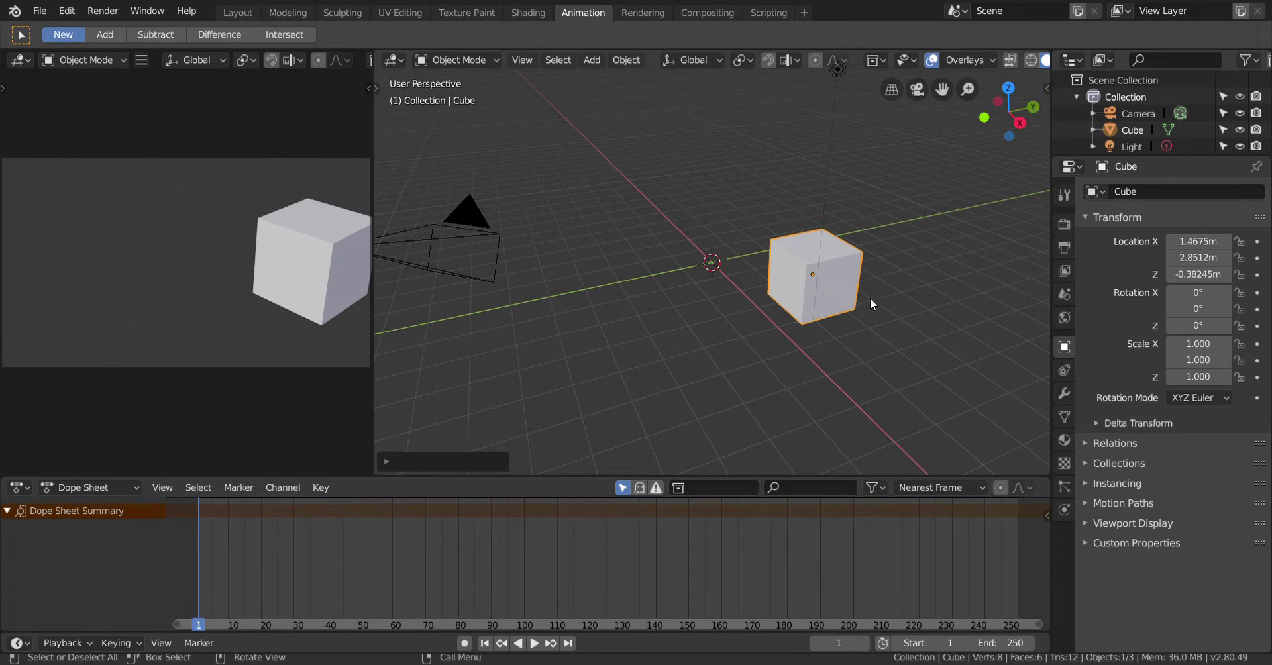
key("g")
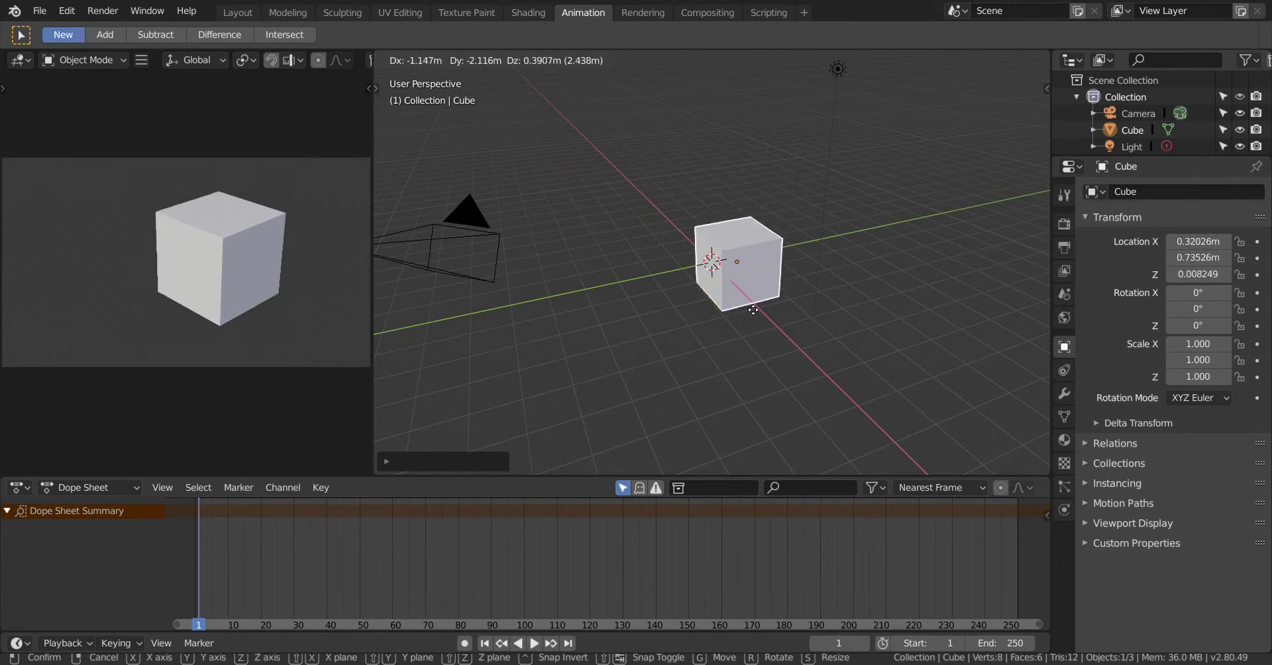
left_click(753, 306)
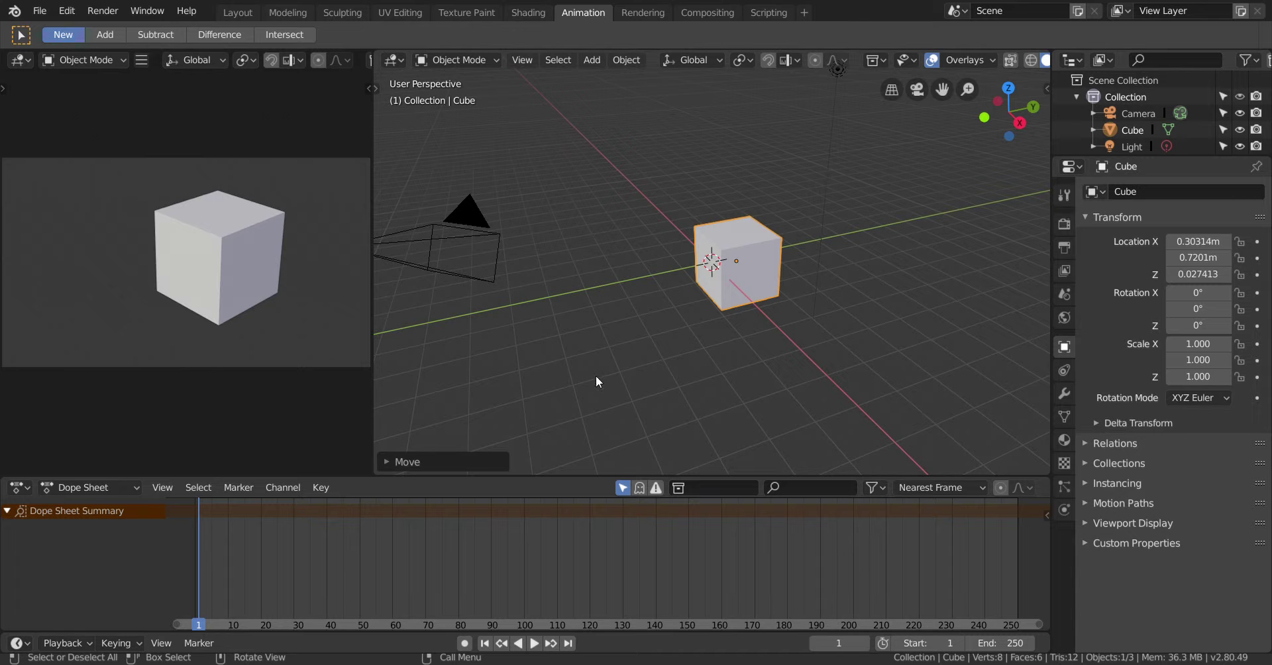
Try moving the cube under different axis constraints and place it along the global Z axis at about Z -0.16 m
middle_click_drag(595, 376, 952, 328)
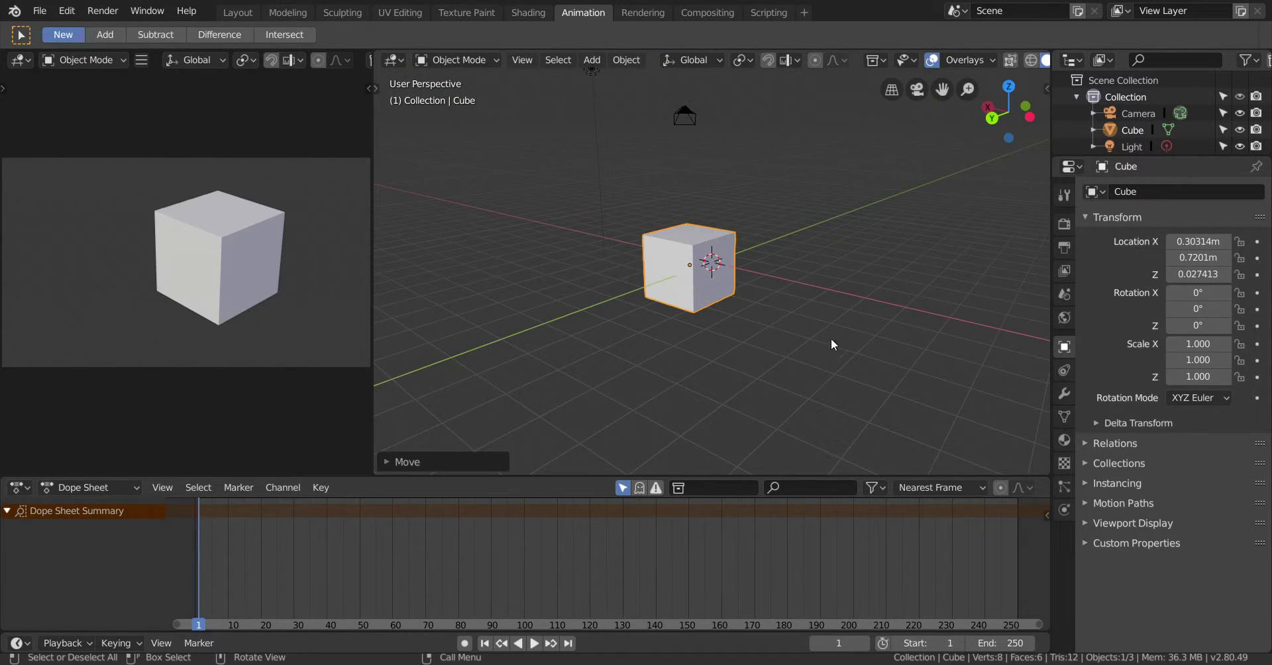
key("g")
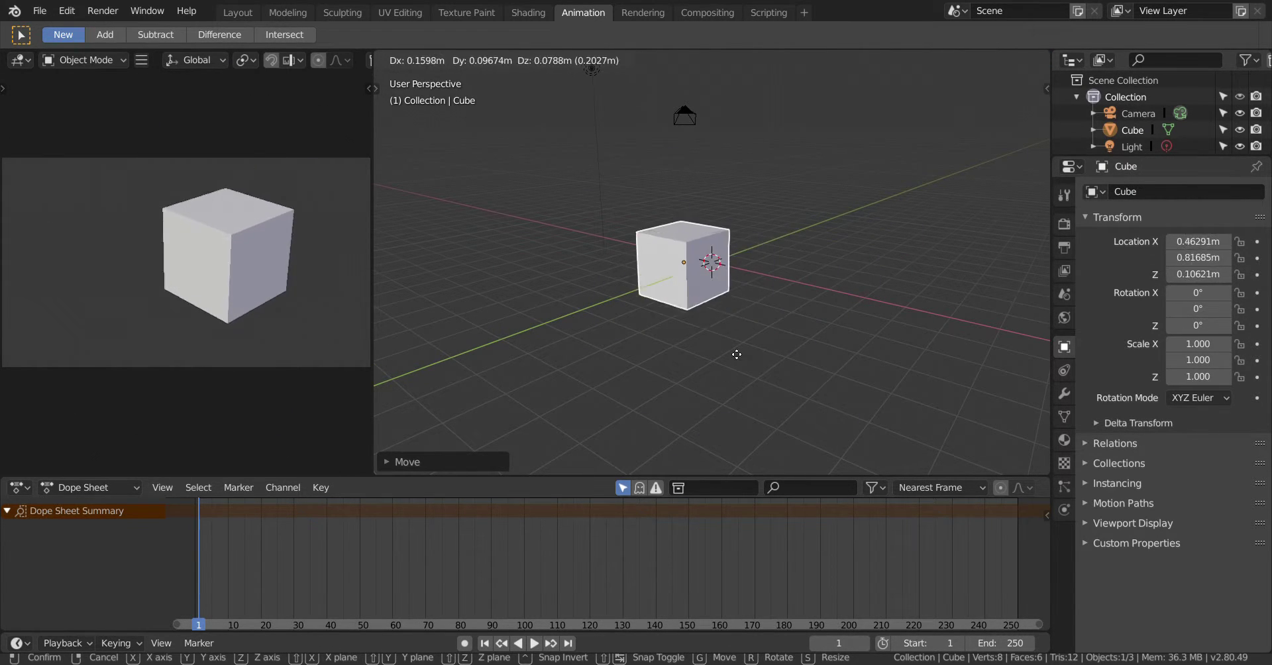
key("z")
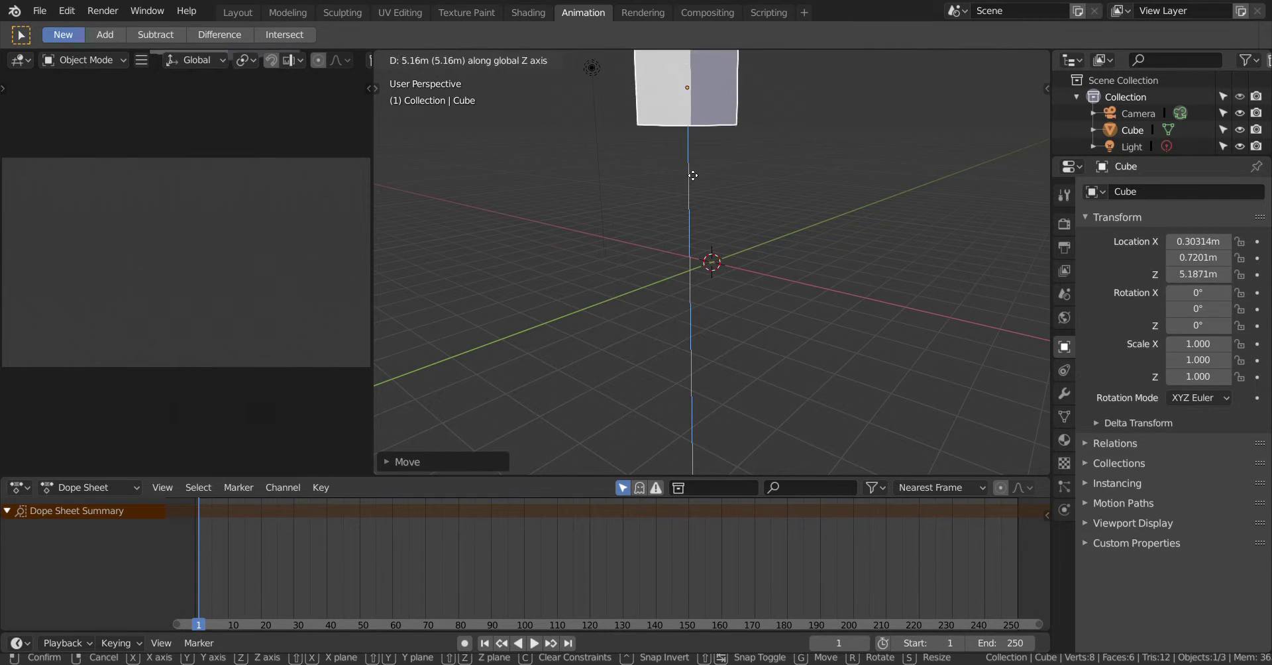
key("z")
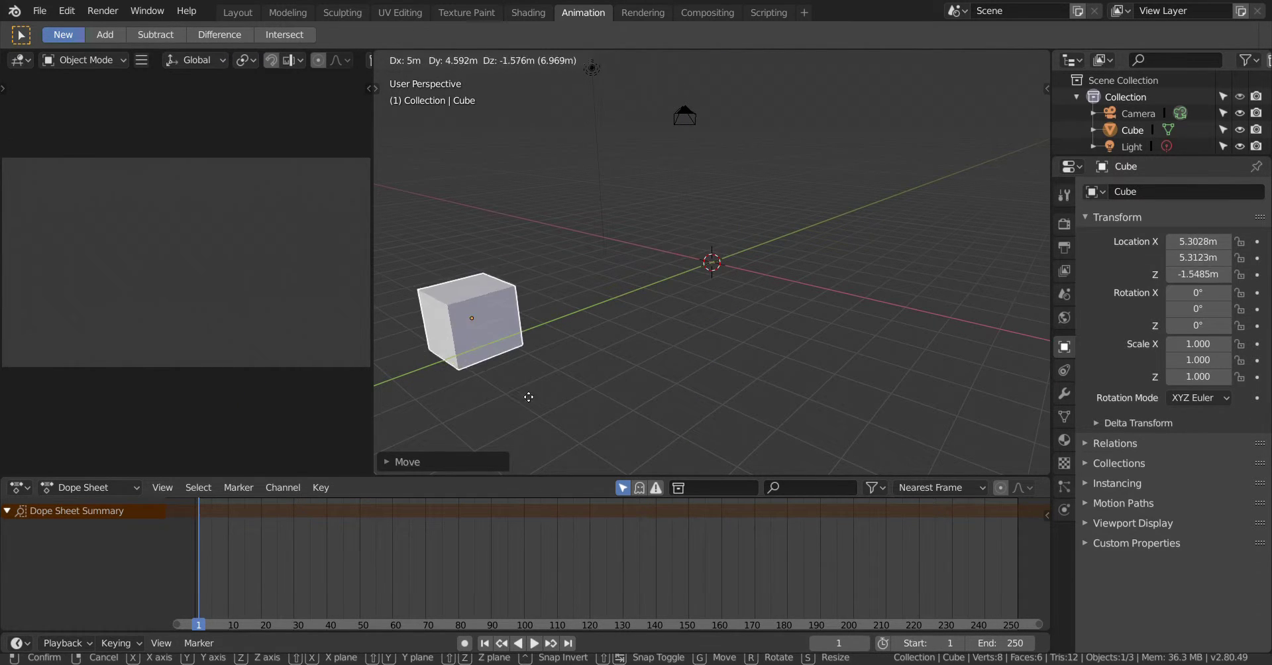
key("y")
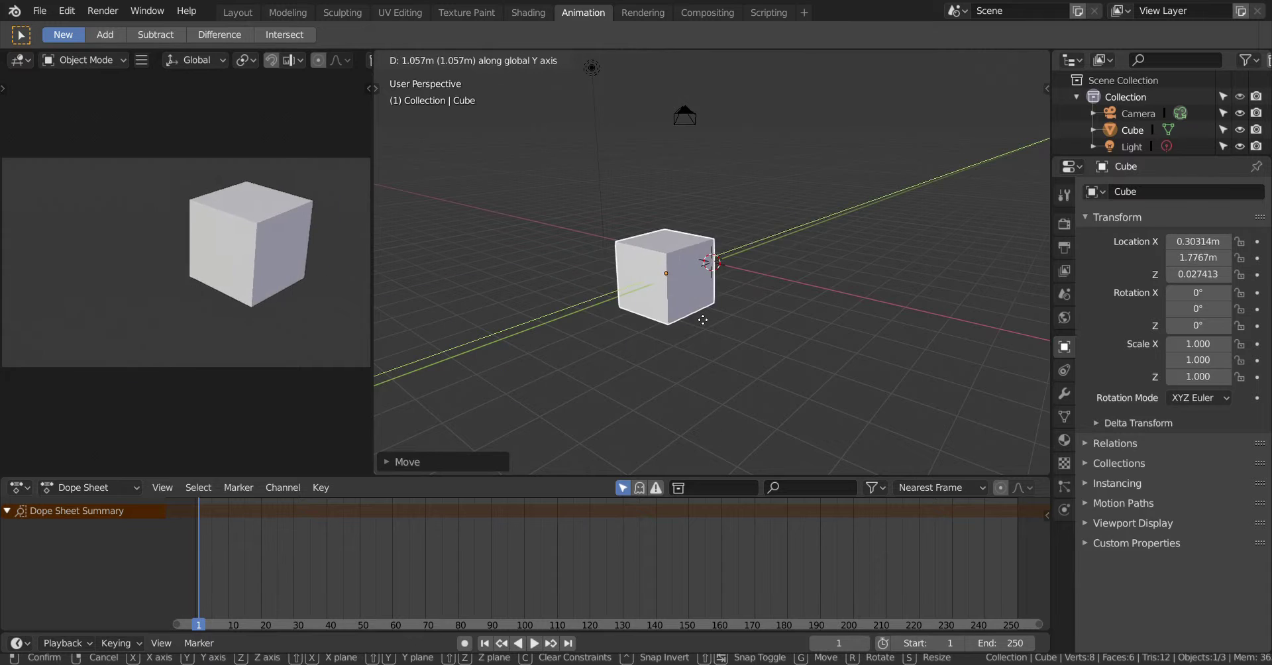
key("z")
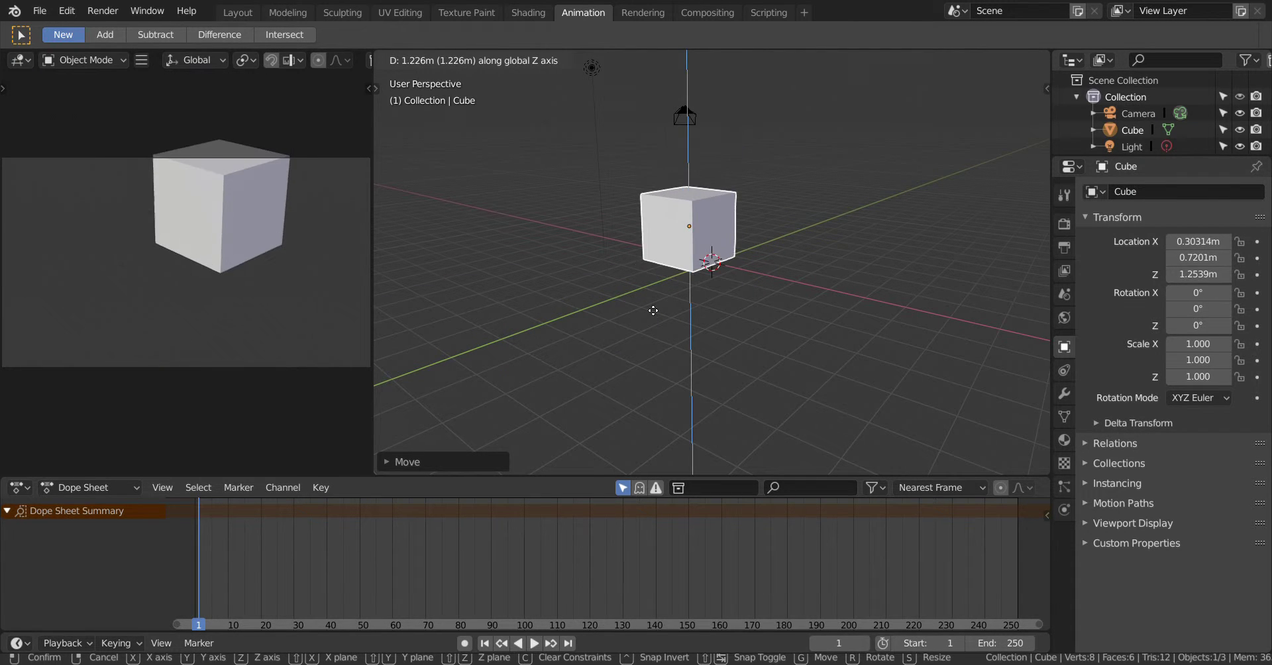
key("z")
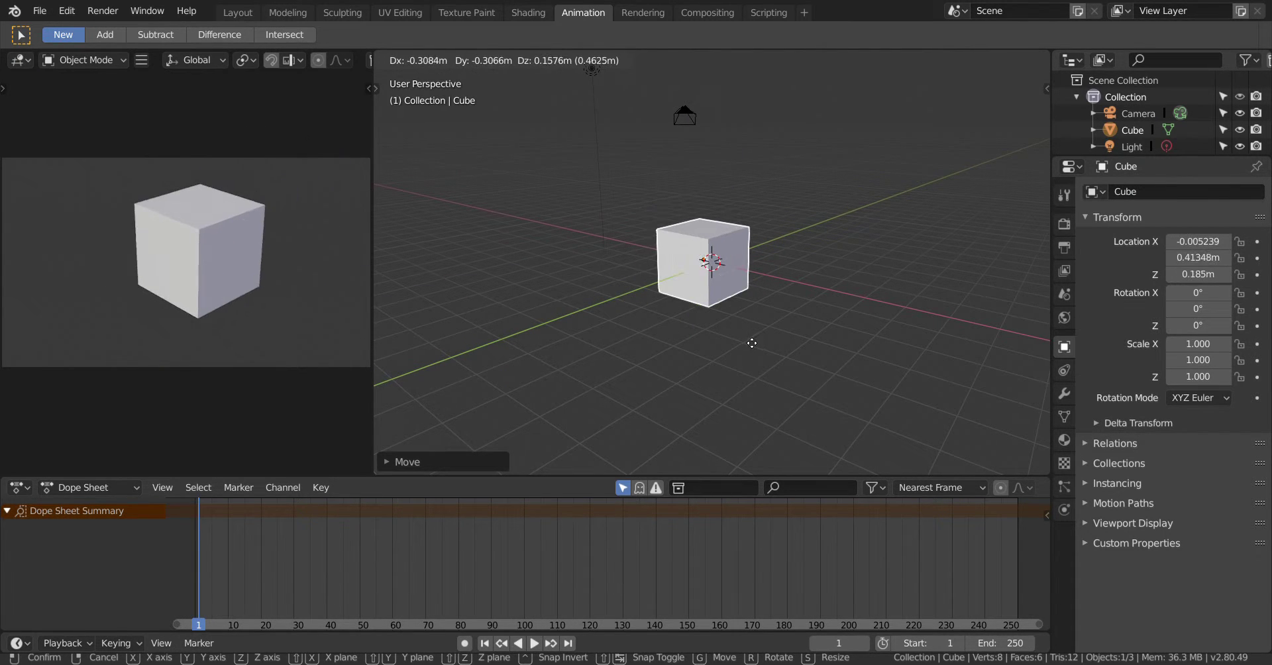
key("y")
key("y")
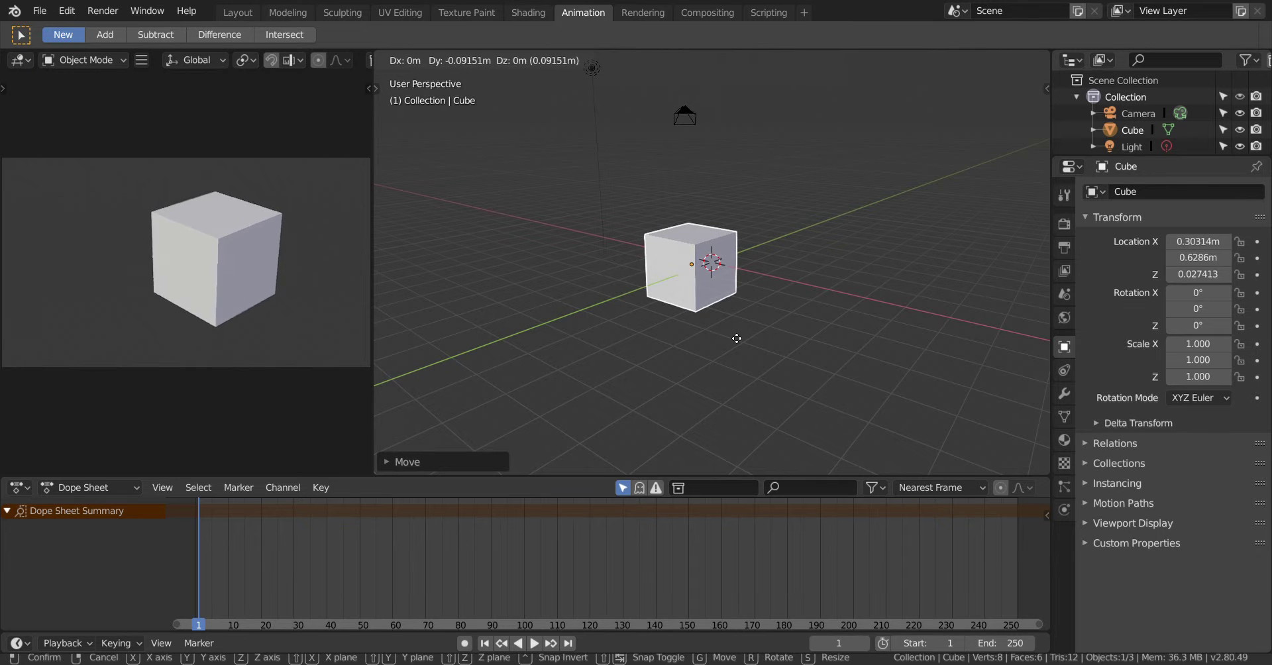
key("z")
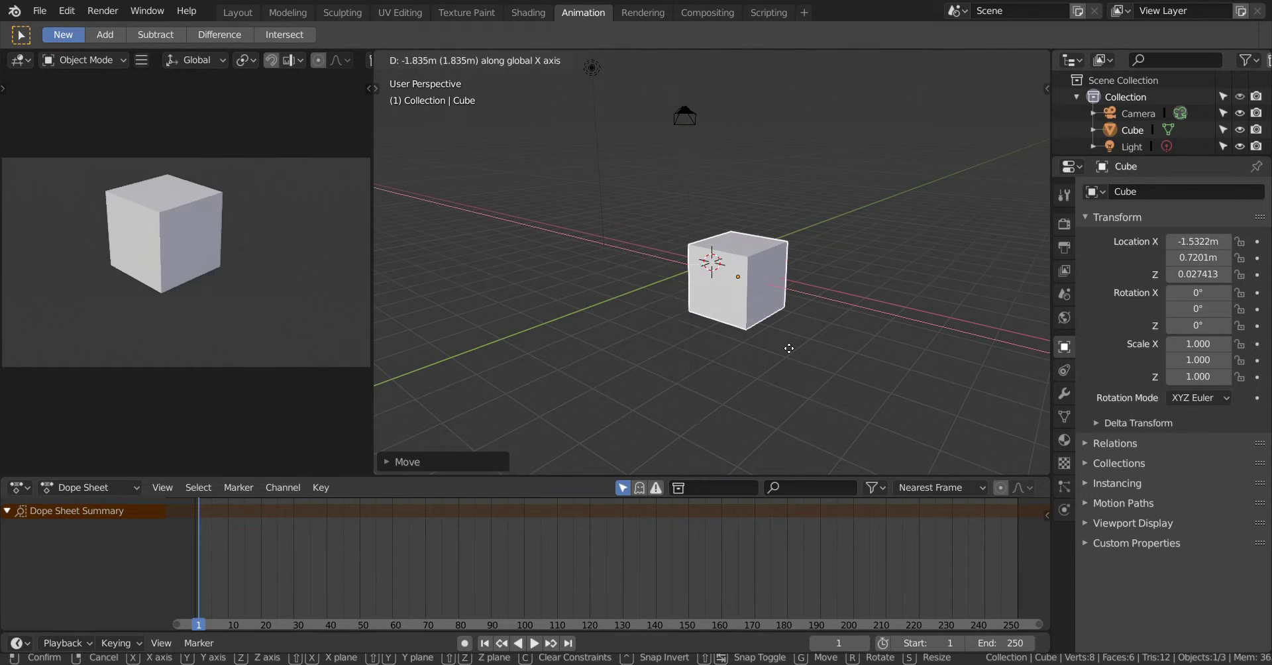
key("x")
key("x")
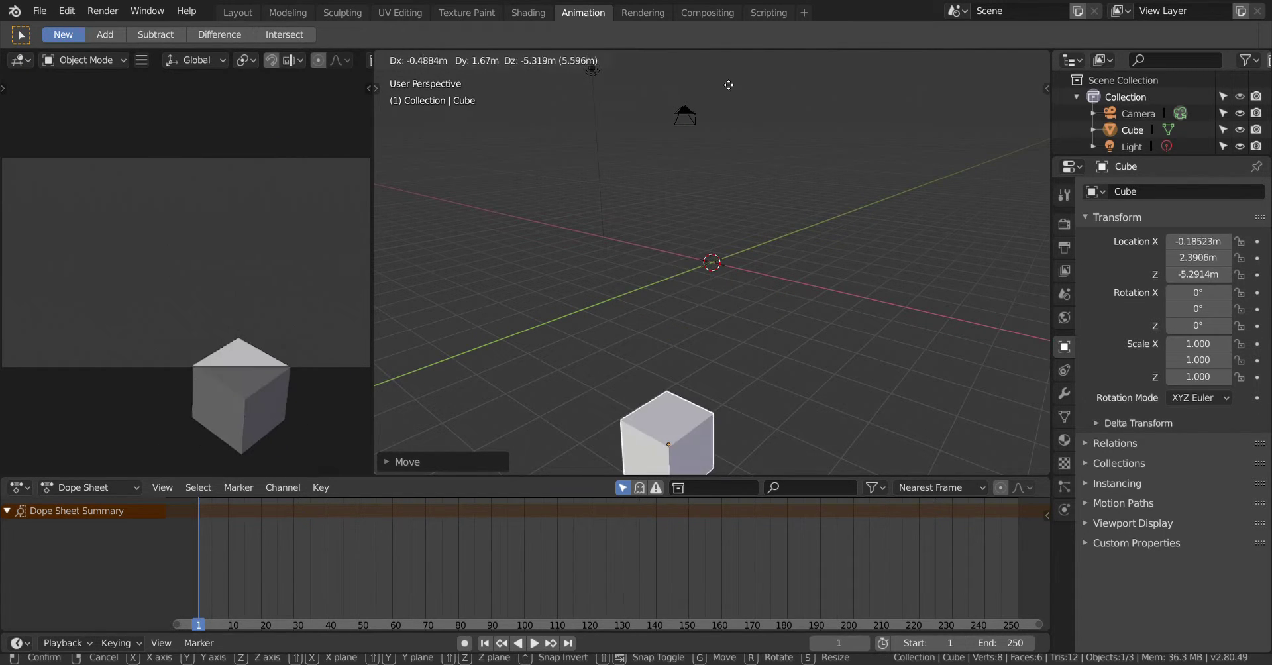
key("z")
left_click(730, 350)
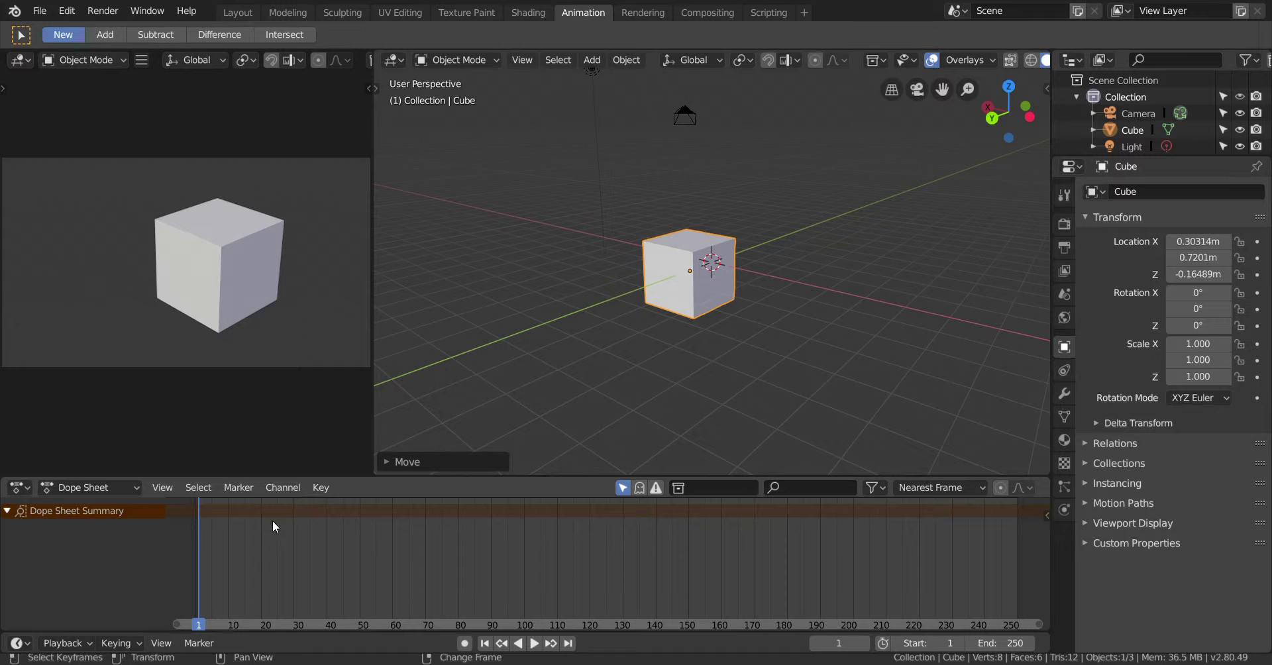
Go to frame 13 and move the cube along the global X axis to about X 3.31 m
right_click_drag(224, 559, 239, 539)
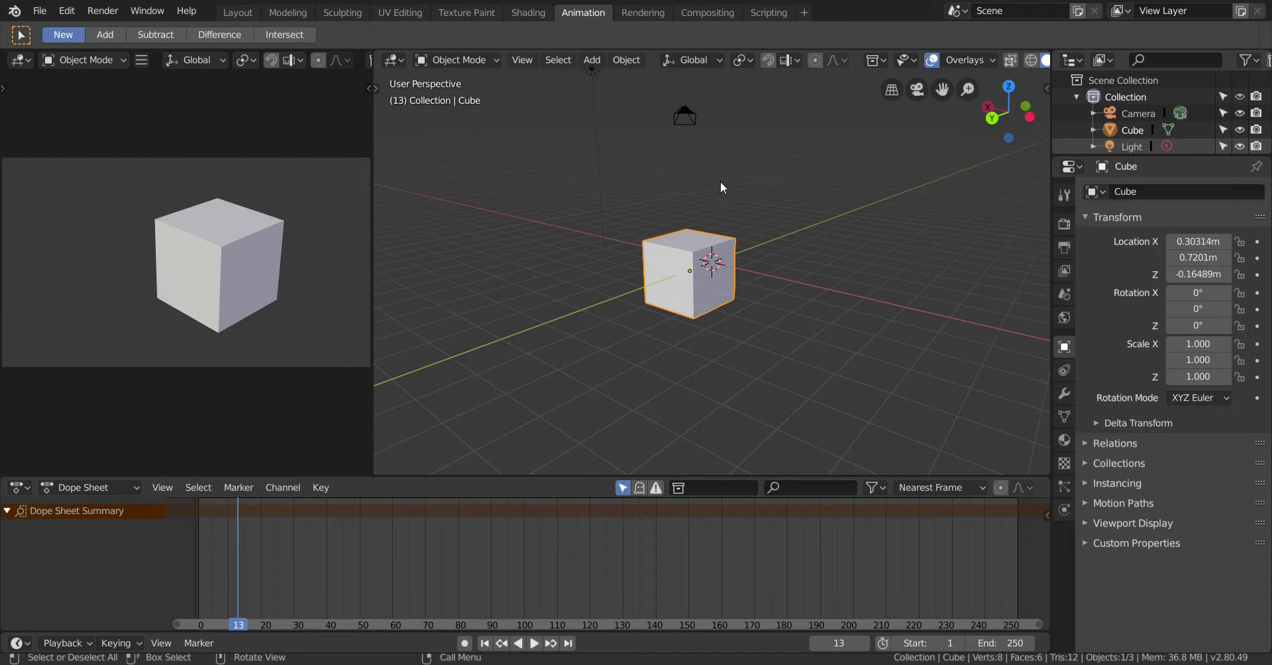
middle_click_drag(721, 182, 700, 305)
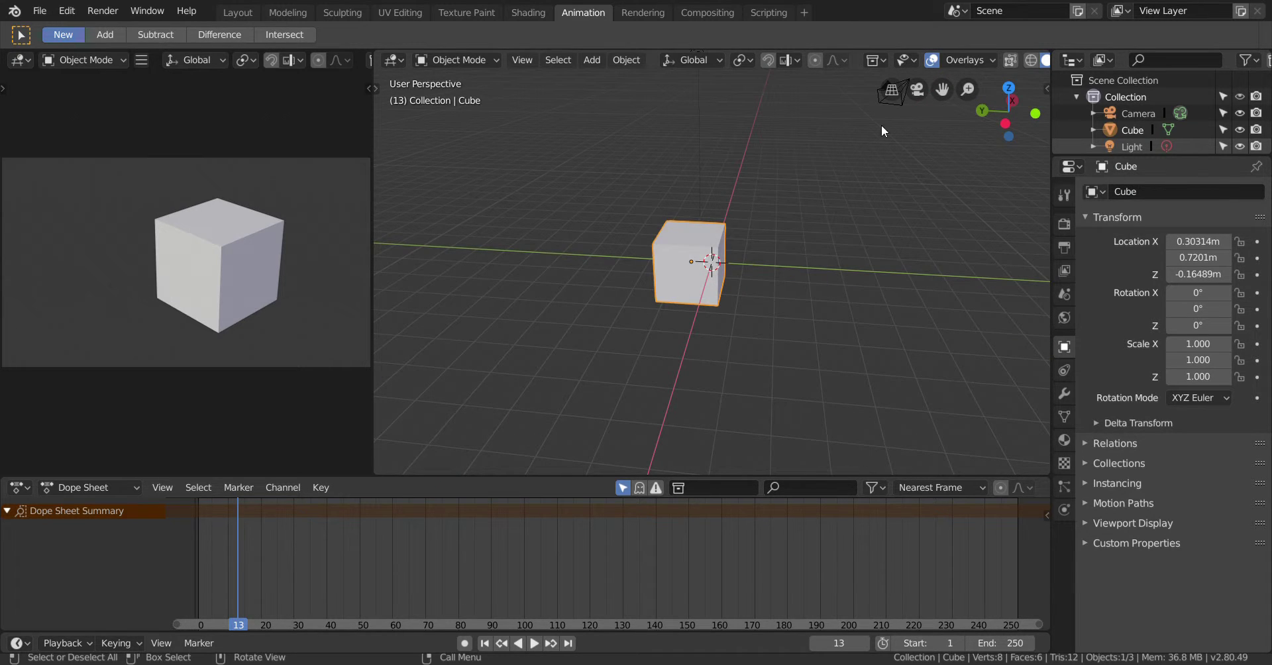
middle_click_drag(881, 129, 931, 258)
middle_click_drag(577, 281, 717, 277)
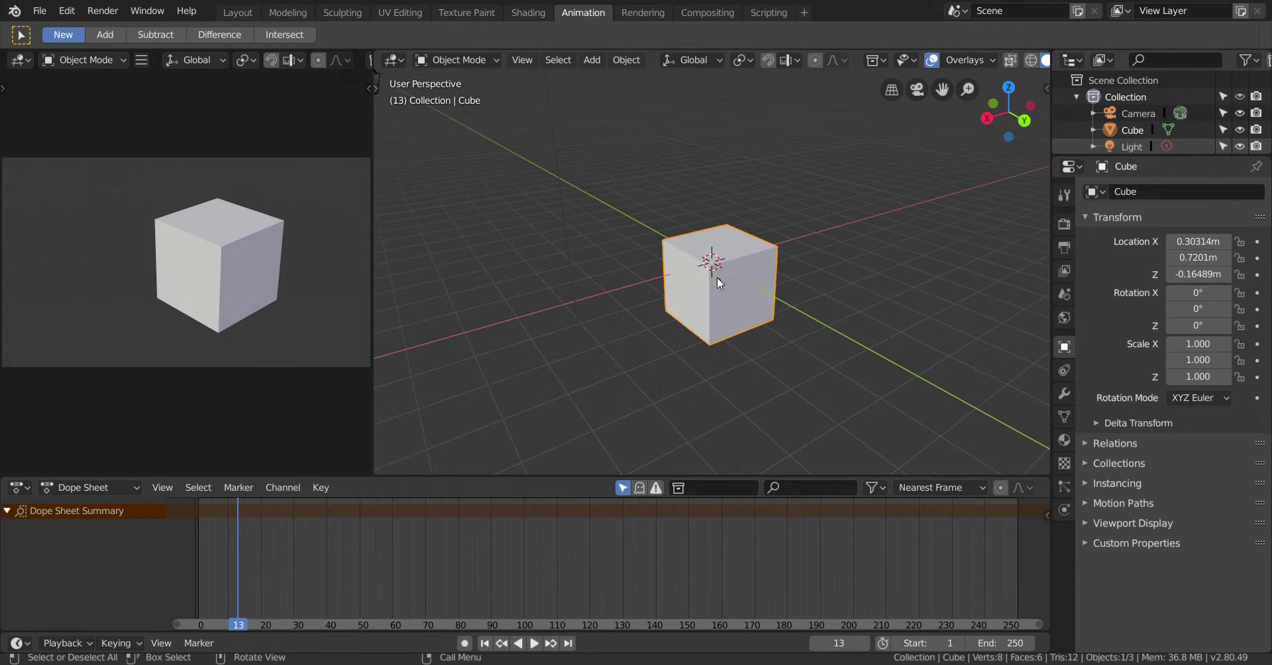
key("g")
key("y")
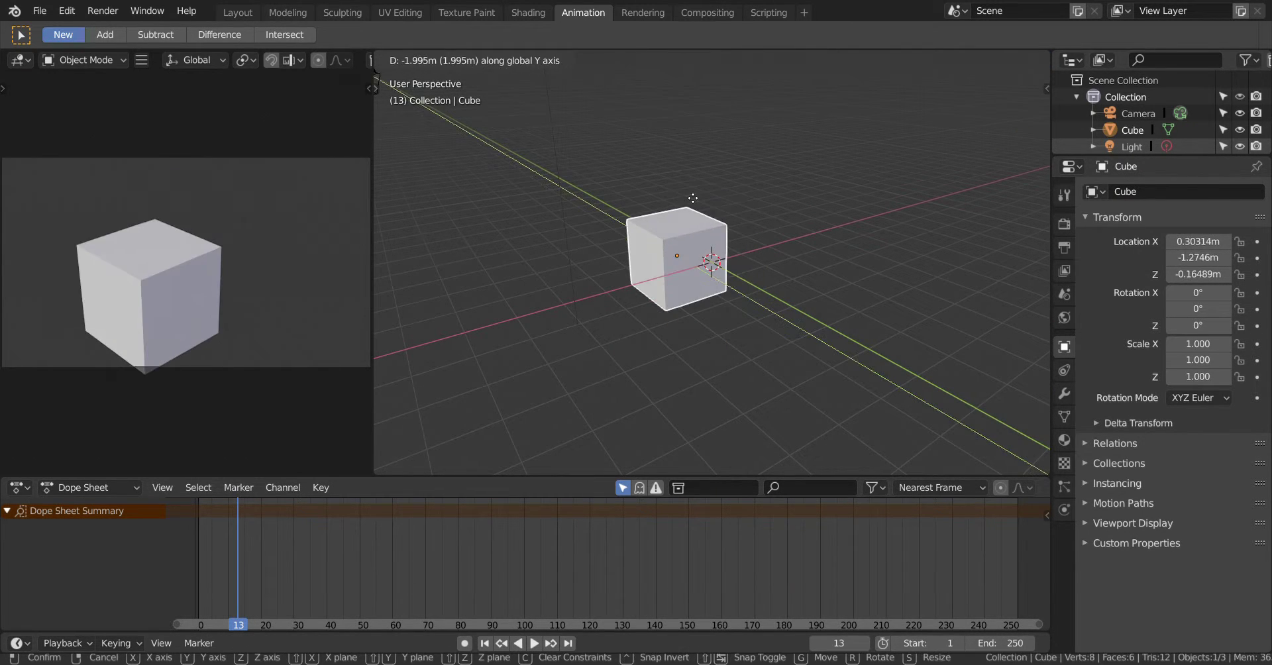
key("x")
left_click(677, 228)
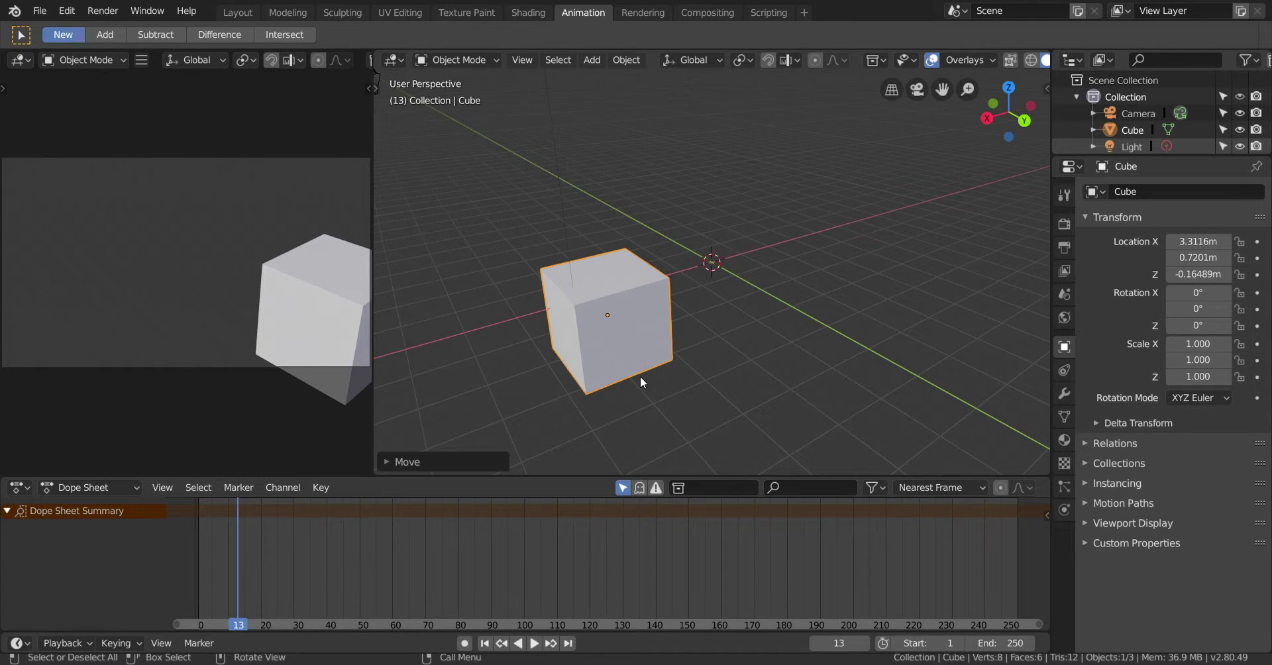
Move the cube freehand to about X 0.86 m, Y 1.81 m, Z 1.11 m, and along the X axis to about X -1.02 m
key("g")
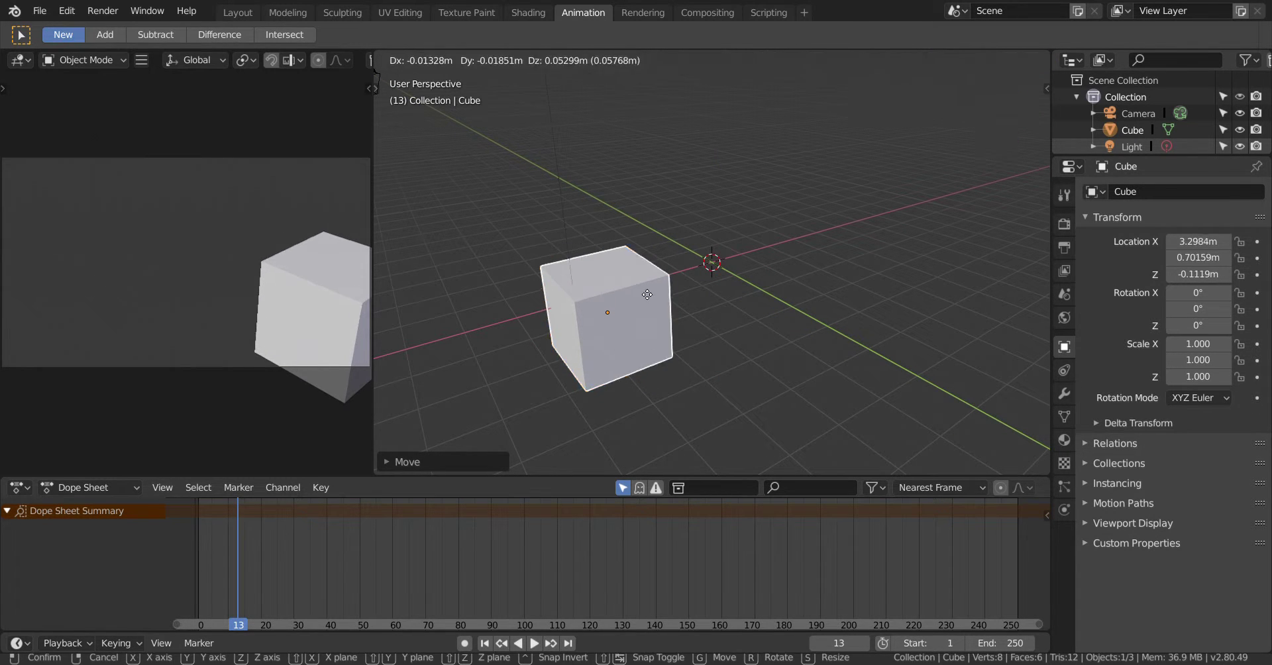
left_click(764, 233)
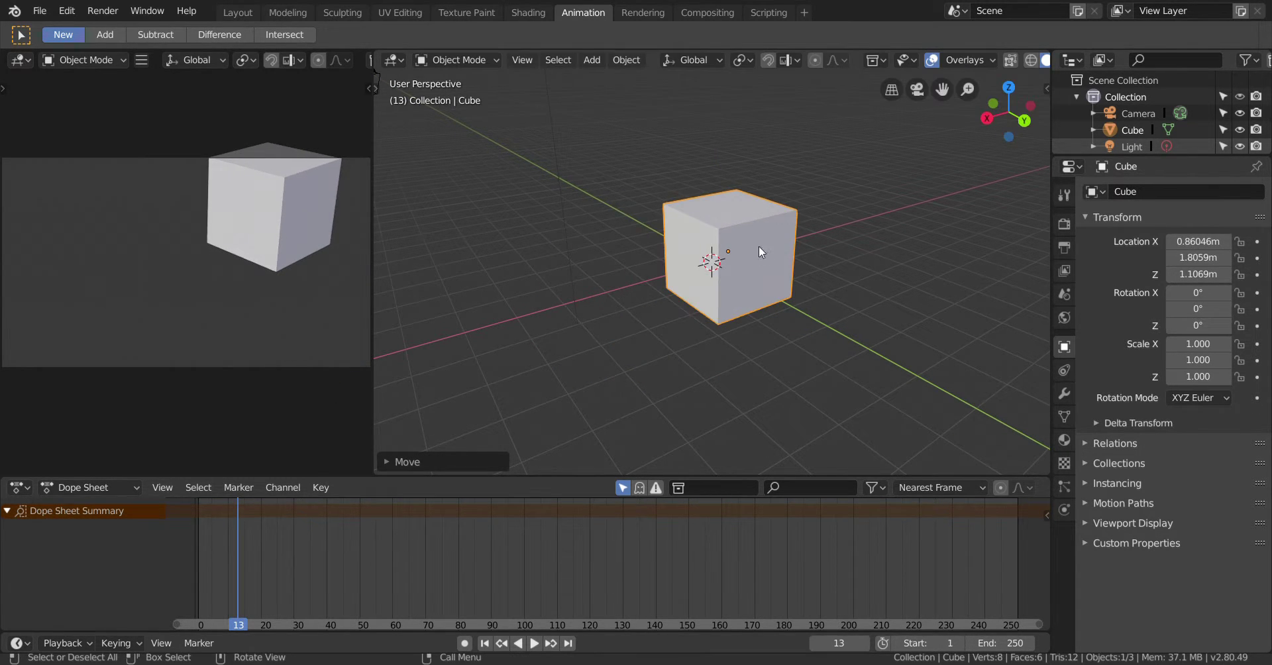
key("g")
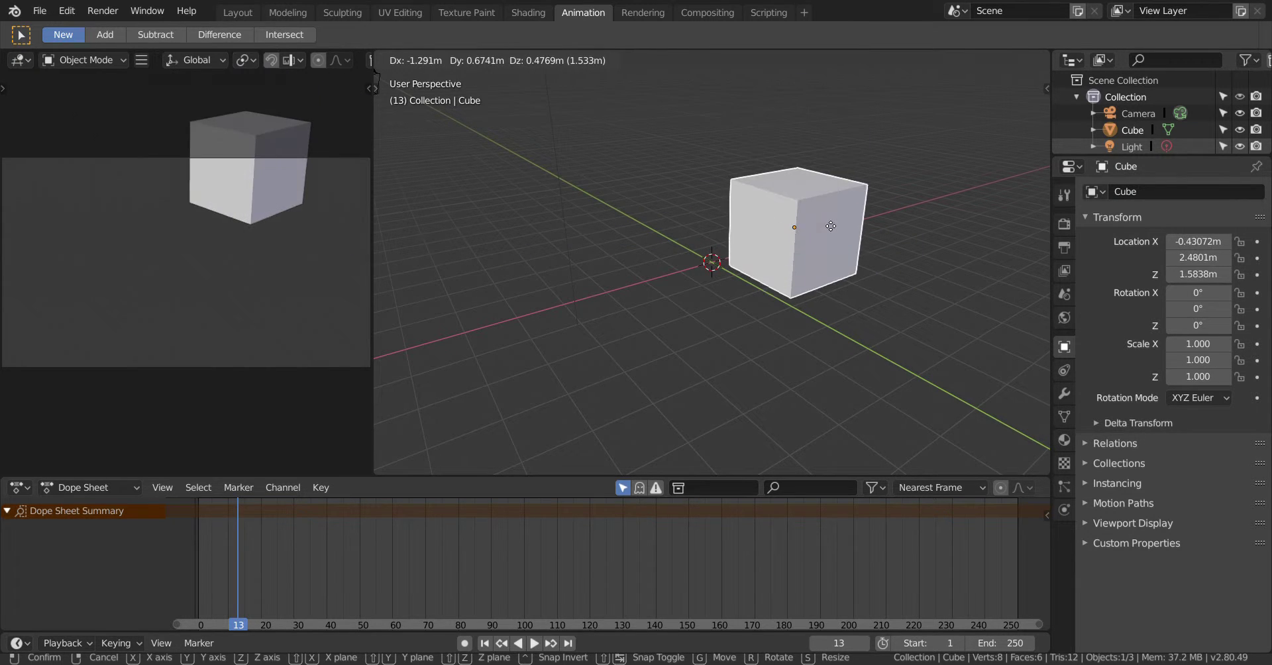
left_click(822, 228)
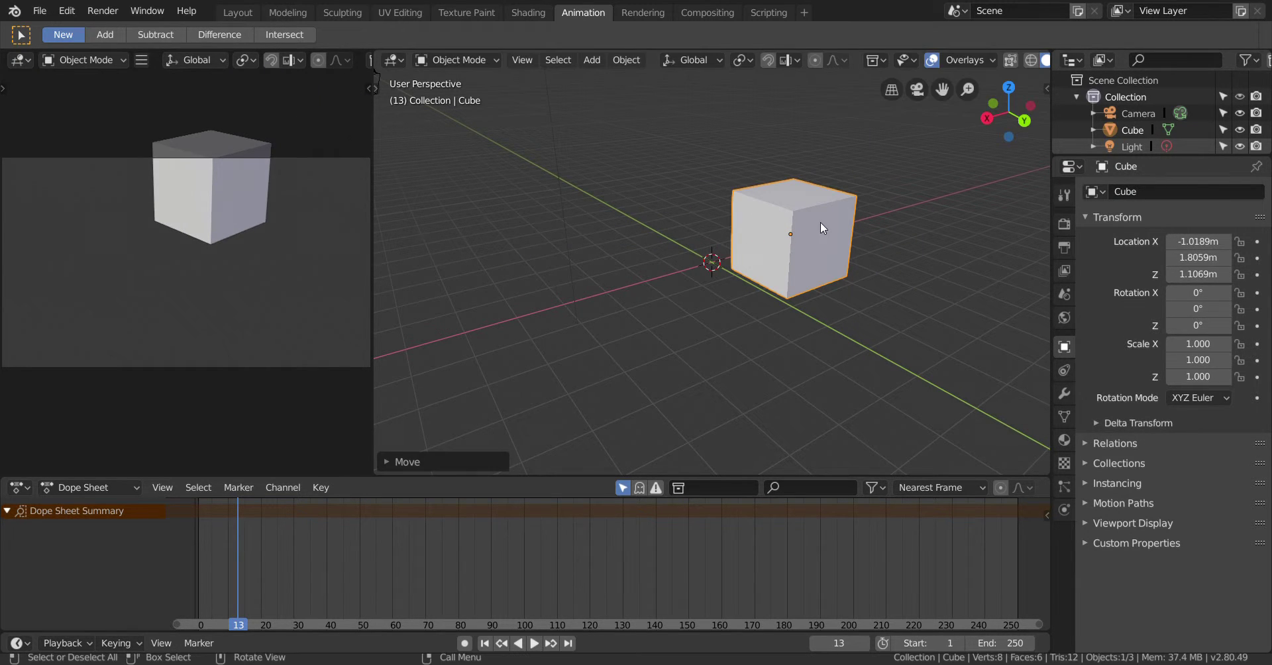
Move the cube freehand to about X -0.6 m, Y 0.75 m, Z -0.54 m
right_click(547, 255)
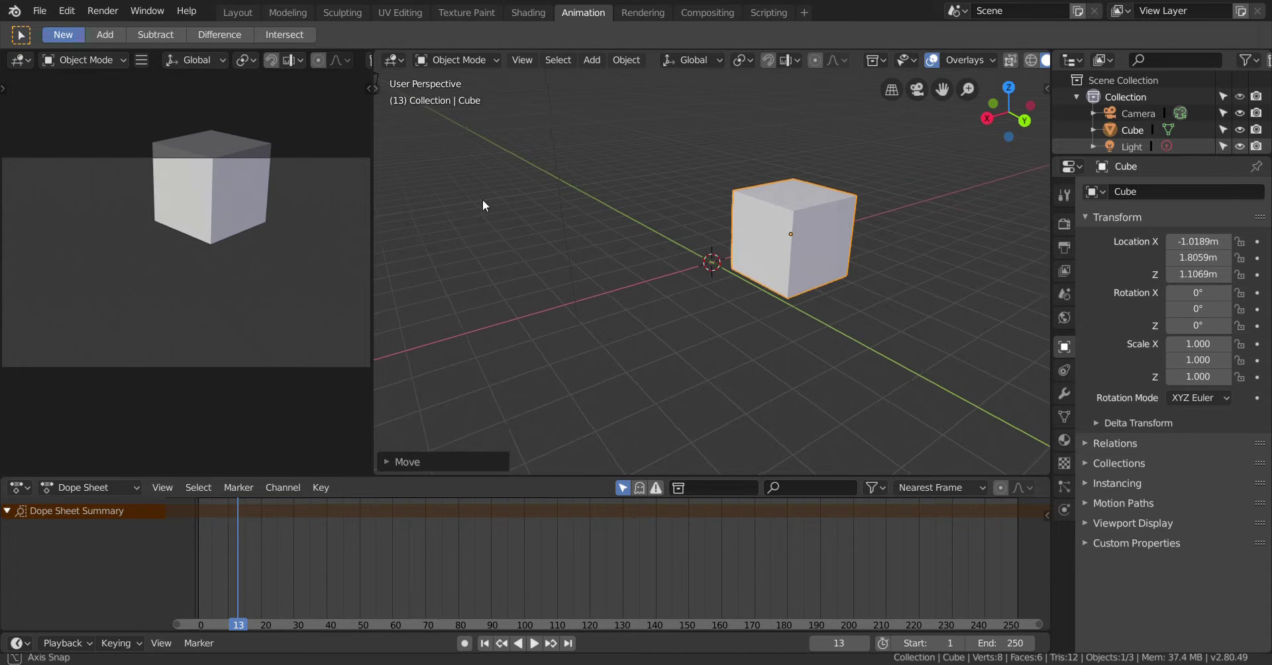
middle_click_drag(483, 200, 690, 218)
key("g")
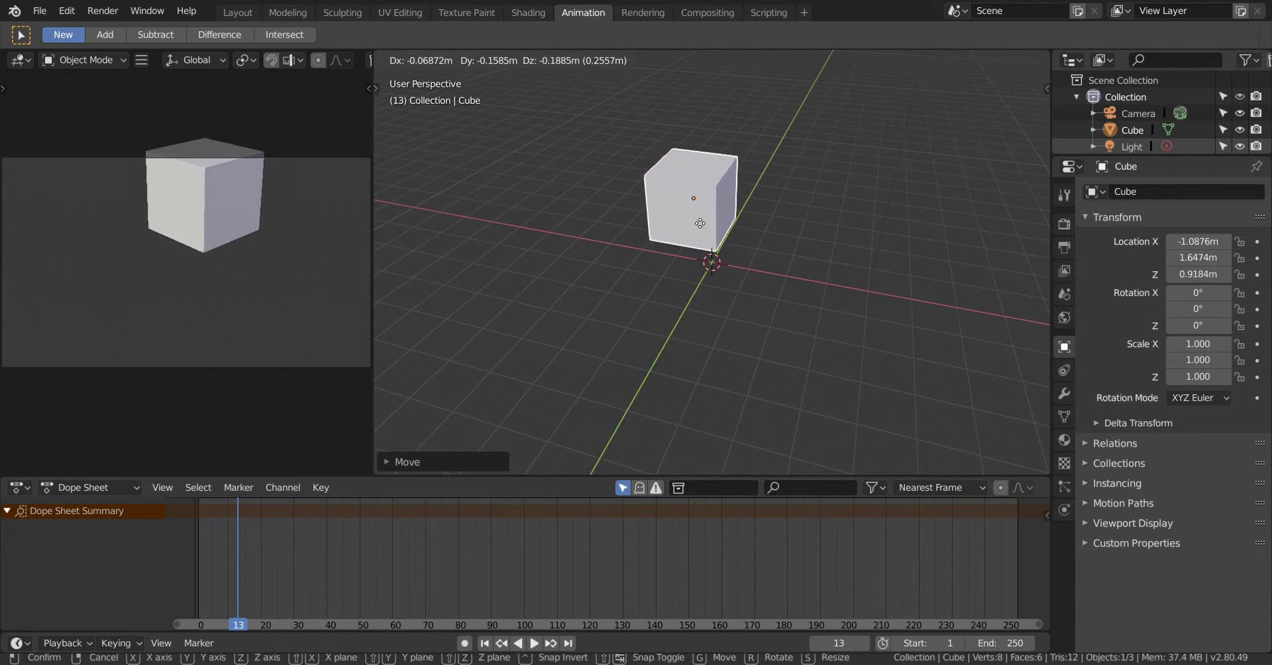
left_click(706, 286)
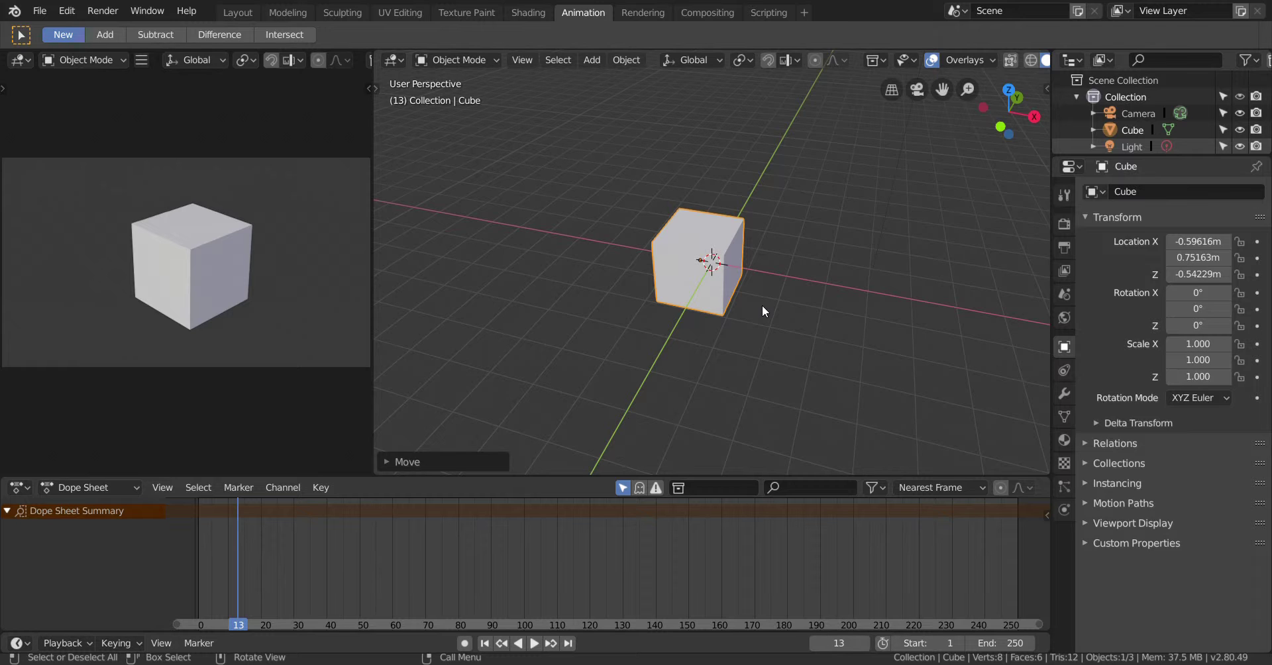
Insert a LocRotScale keyframe for the cube at frame 13, delete it and insert it again
key("i")
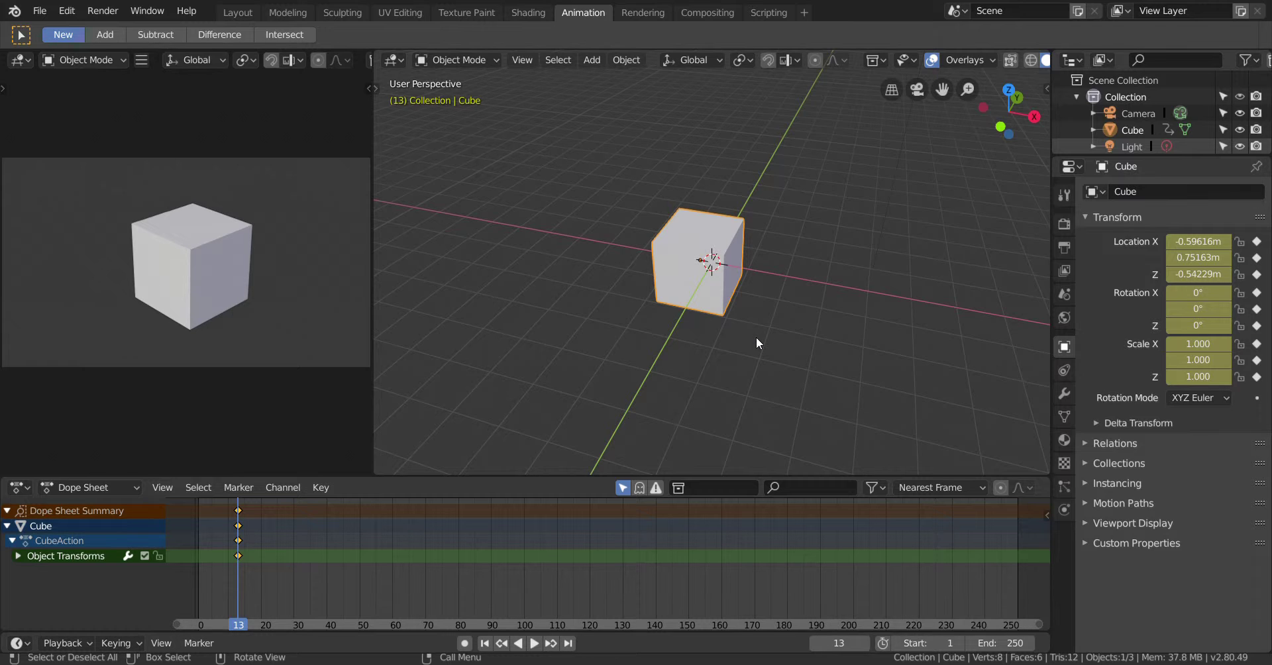
key("alt+i")
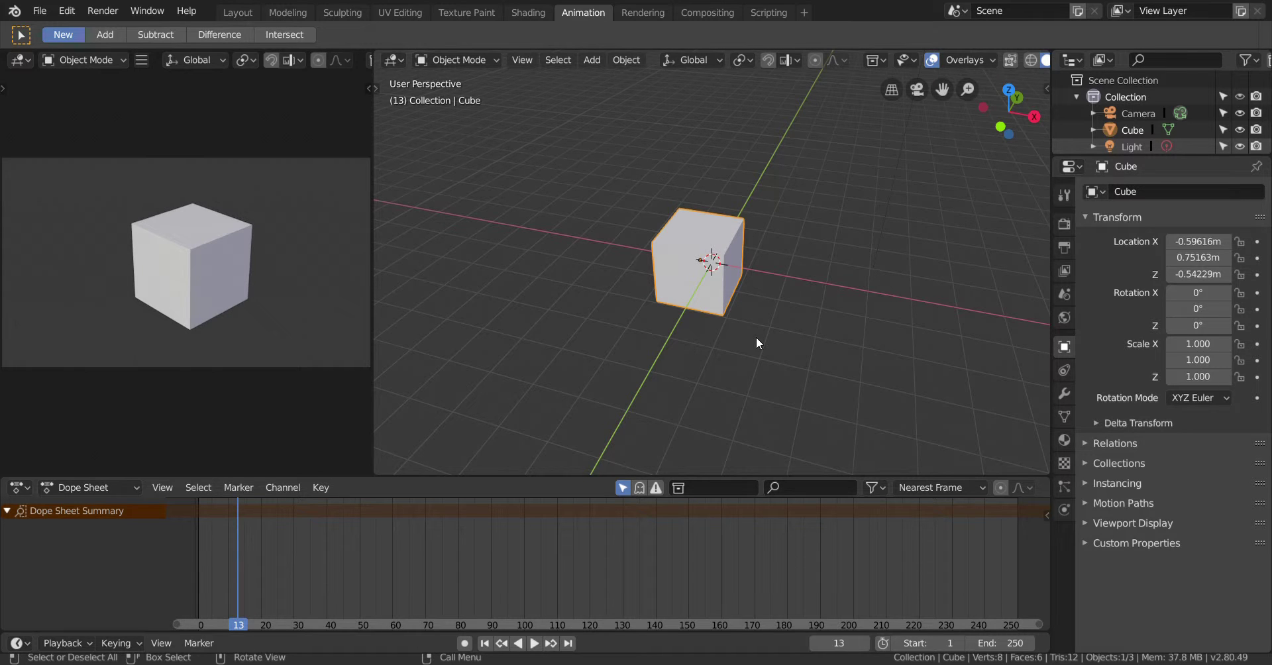
key("i")
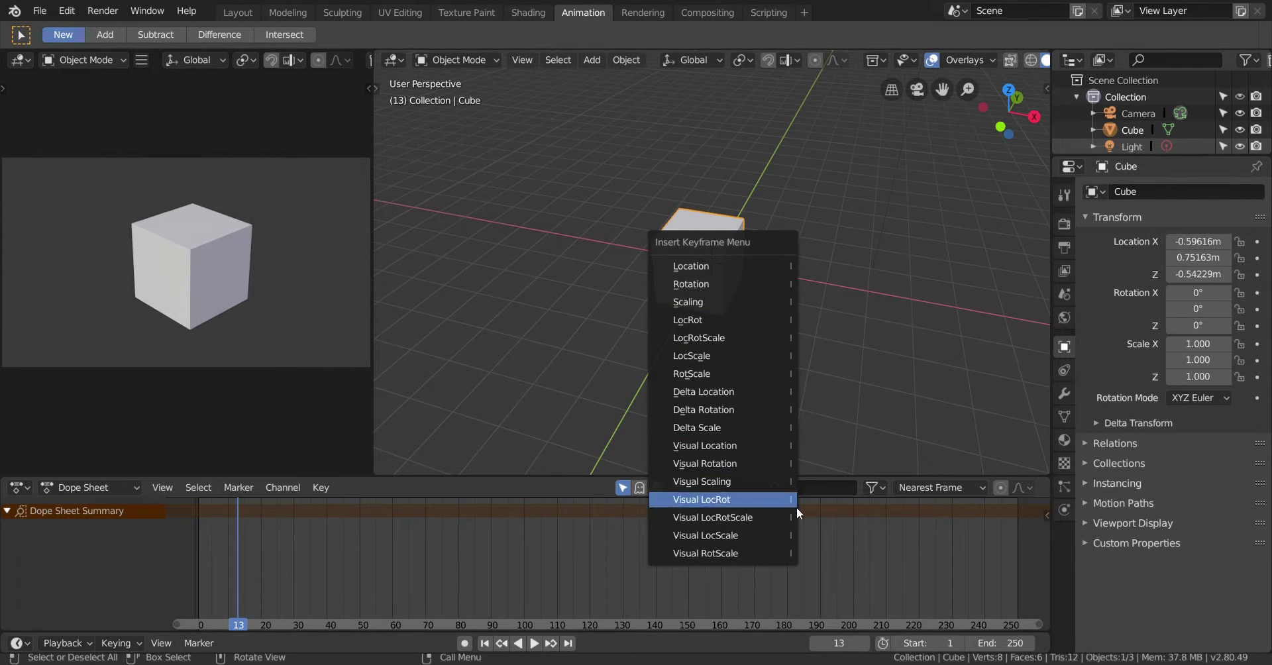
left_click(756, 338)
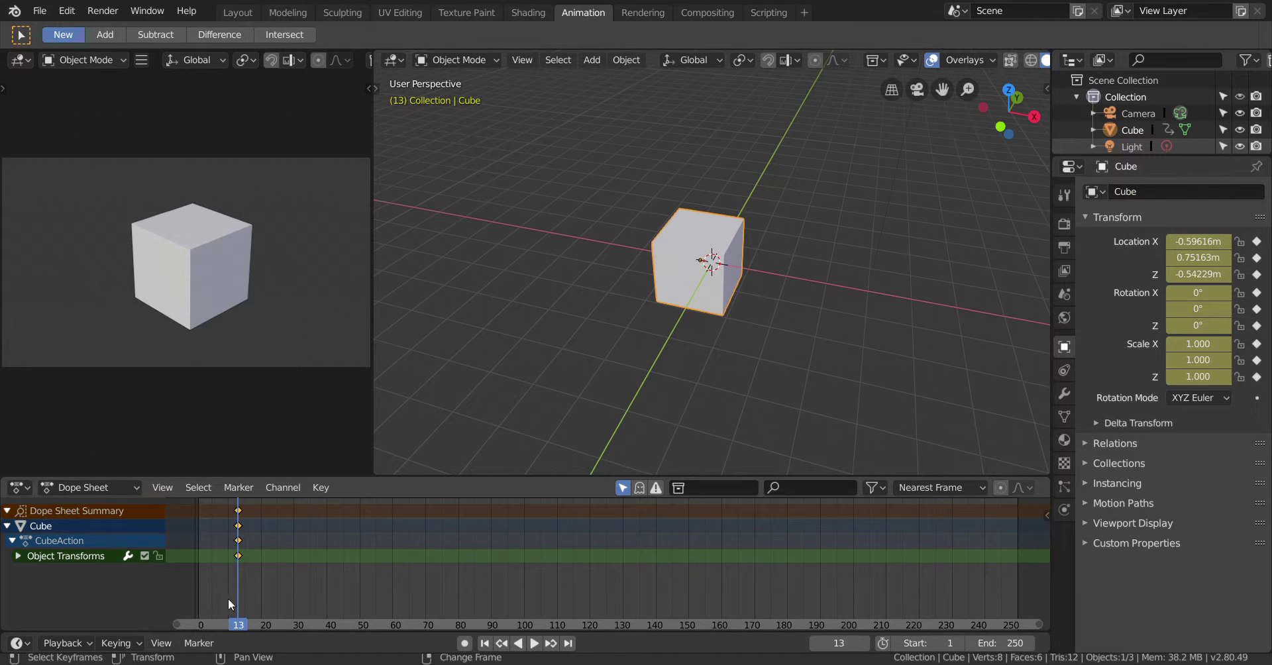
At frame 18, move the cube to about X -0.84 m, Y 0.5 m, Z -0.78 m and scale it to about 0.917
right_click(257, 555)
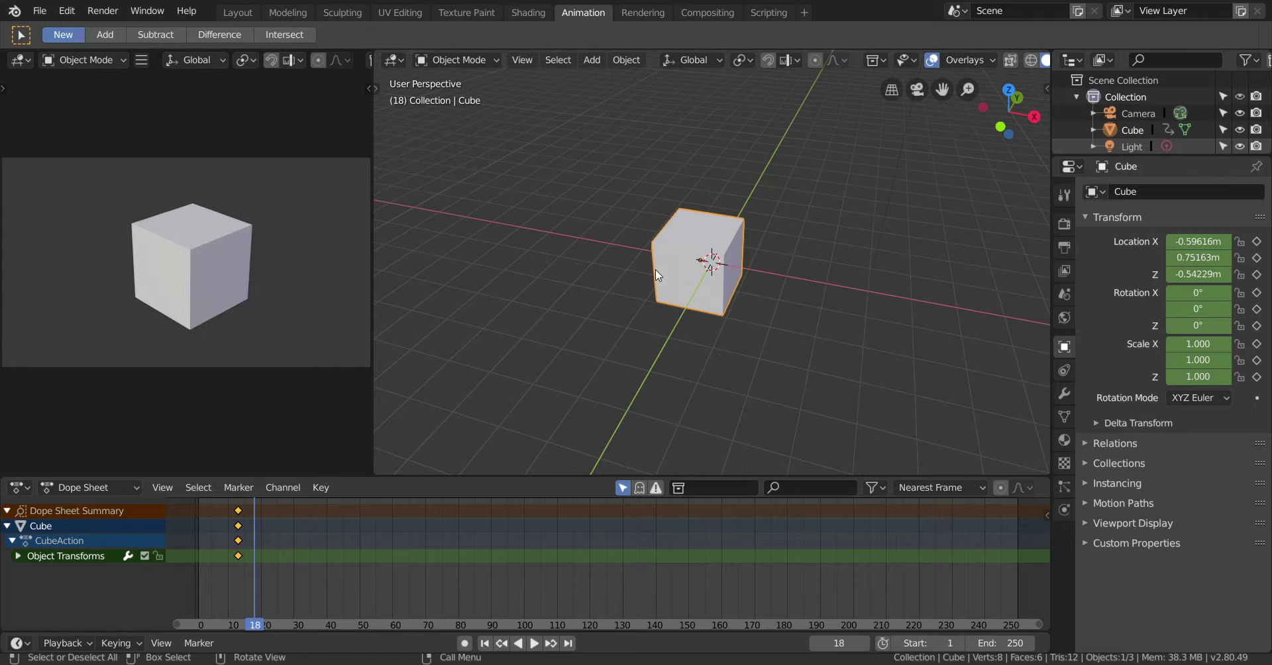
key("g")
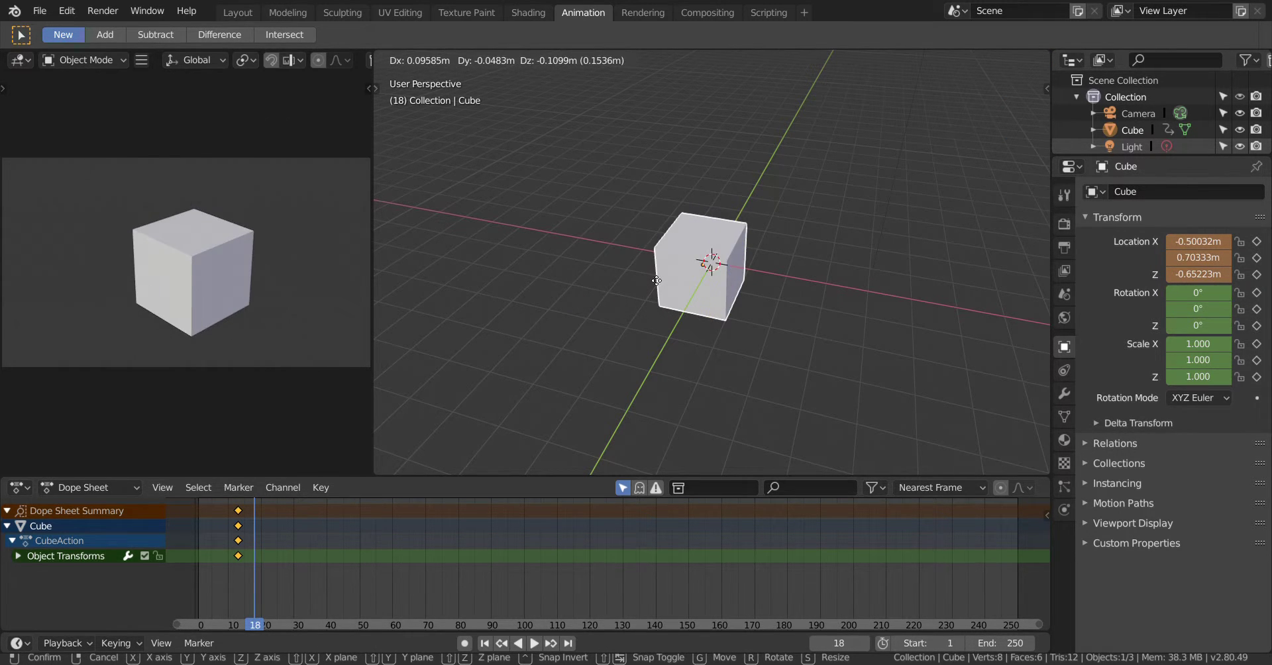
left_click(643, 285)
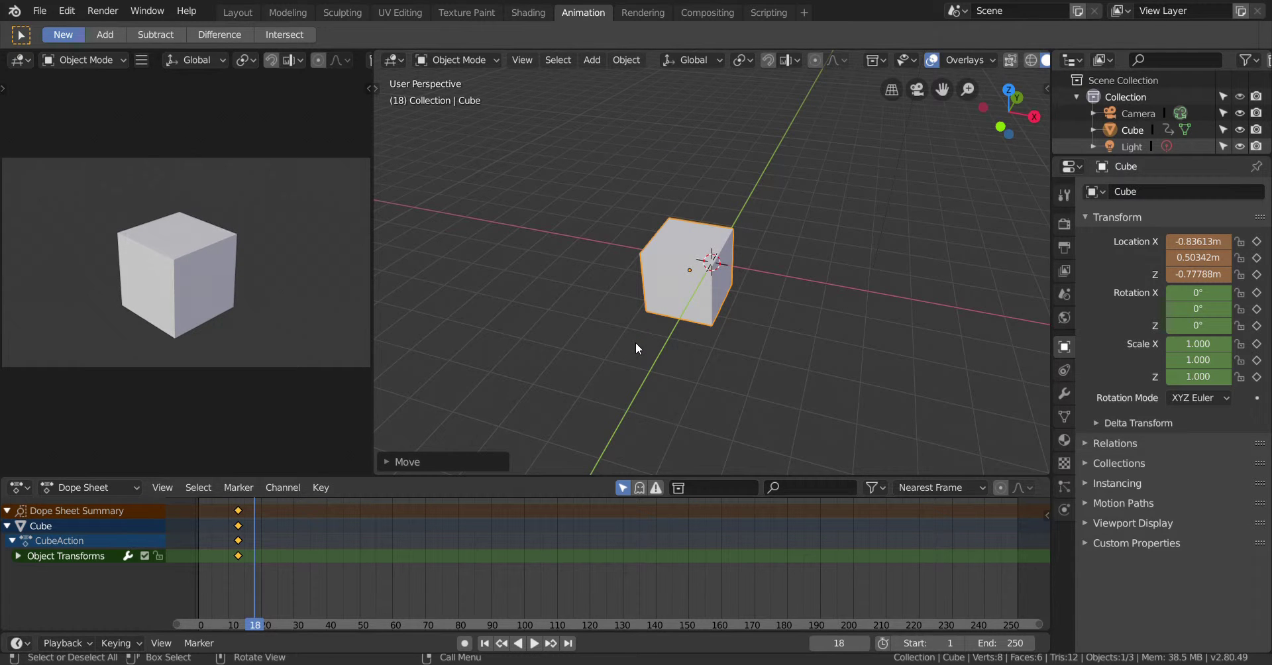
key("s")
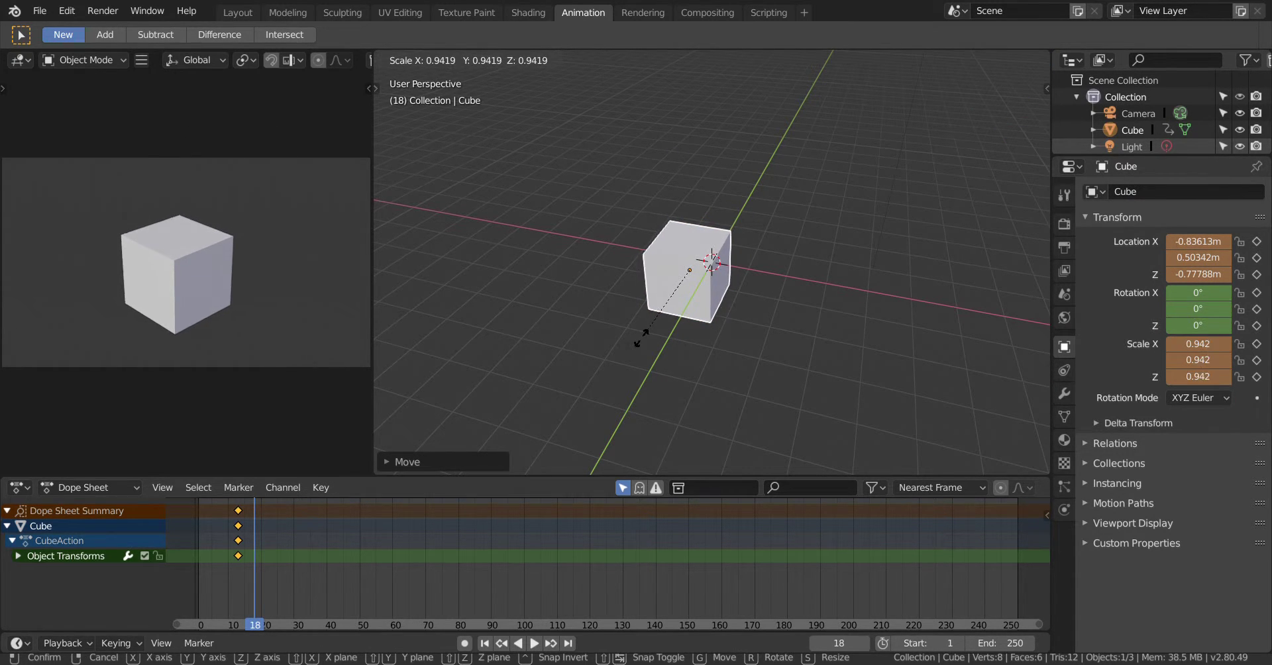
left_click(639, 341)
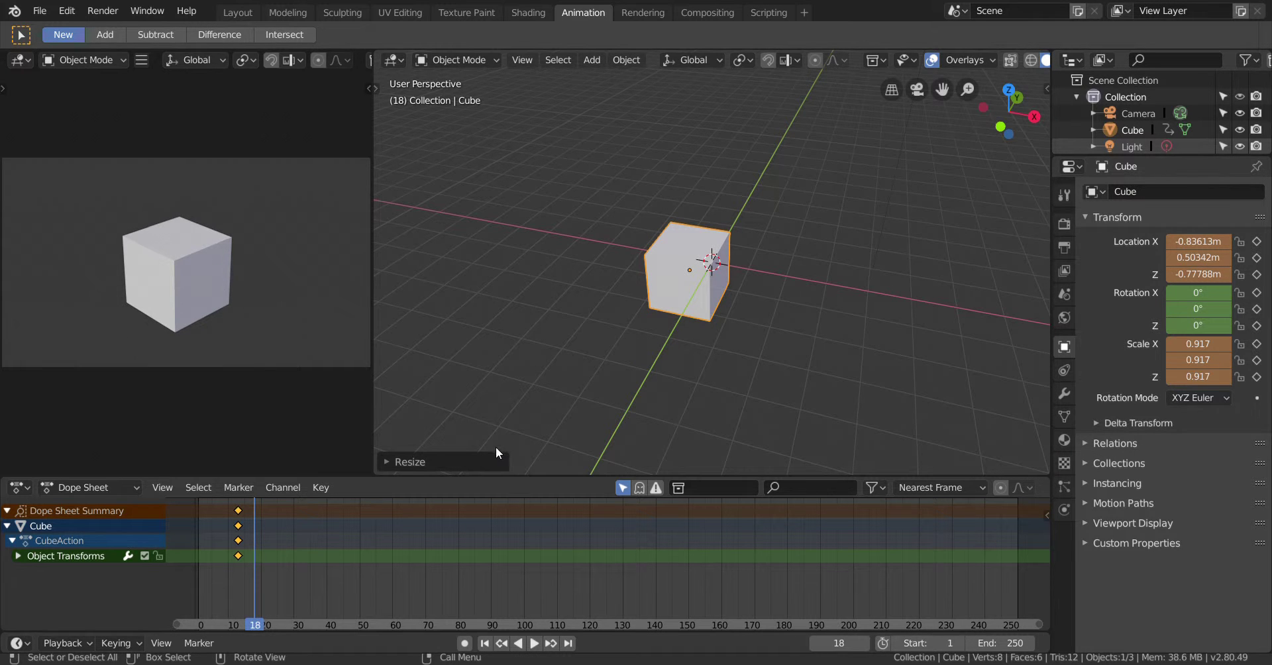
Insert a LocRotScale keyframe for the cube at frame 18 and go to frame 24
key("i")
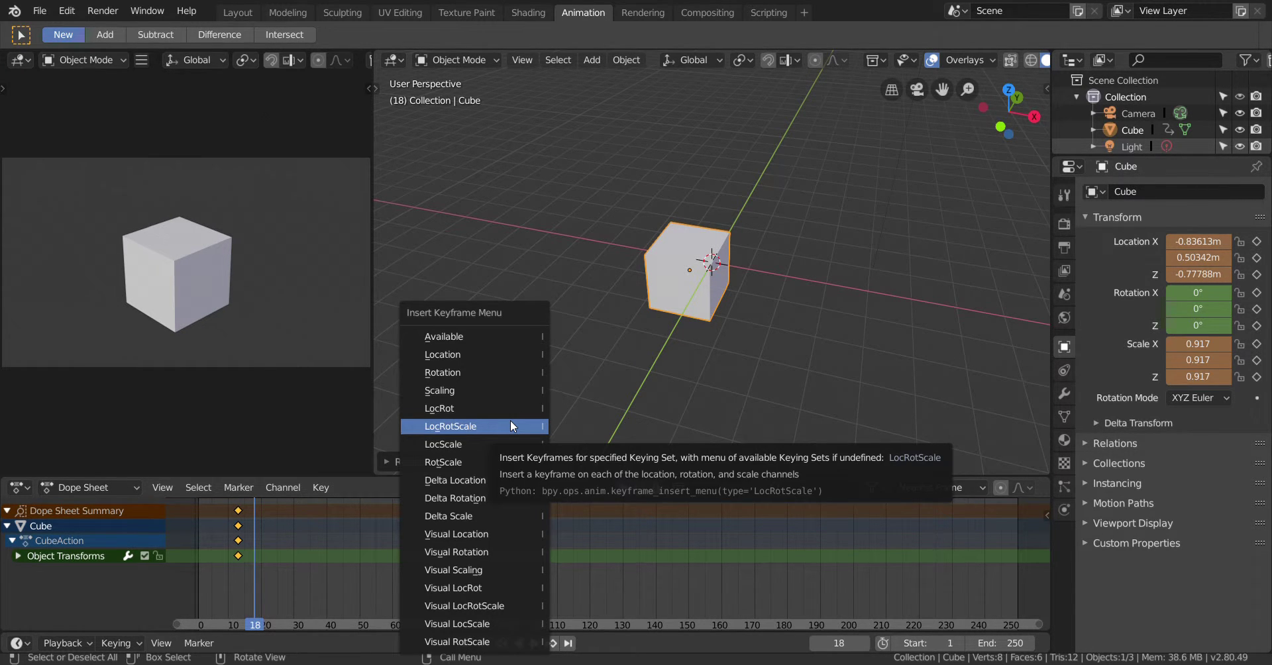
left_click(511, 425)
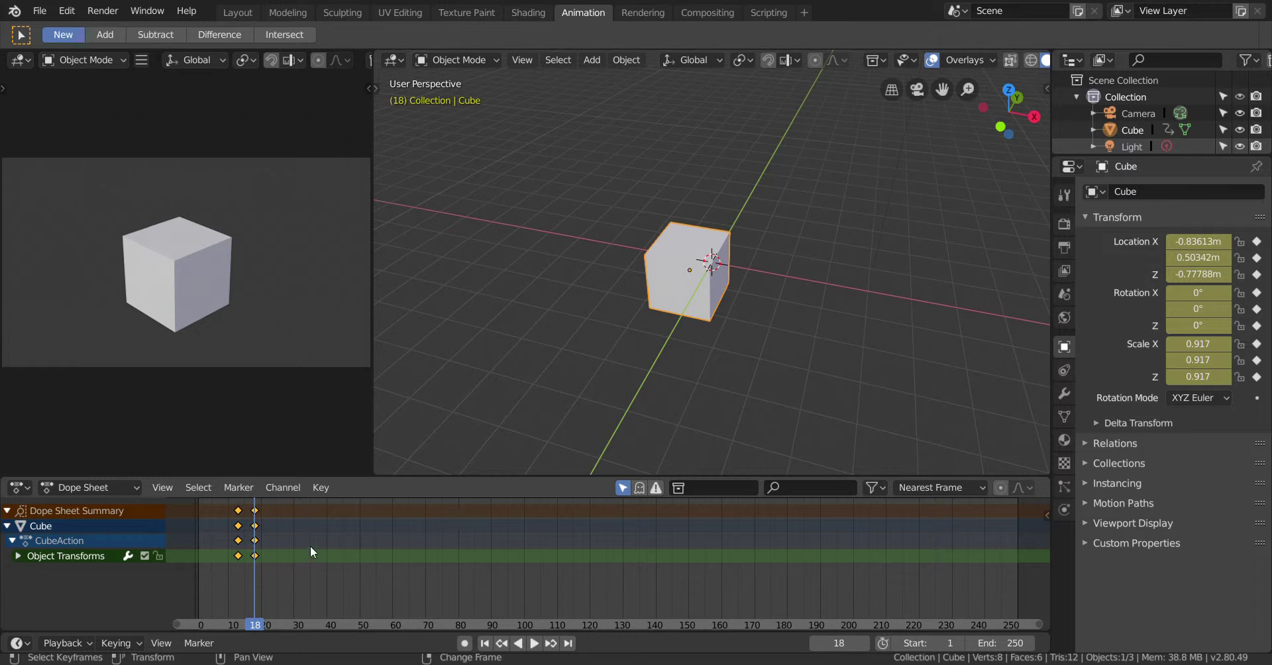
right_click(277, 518)
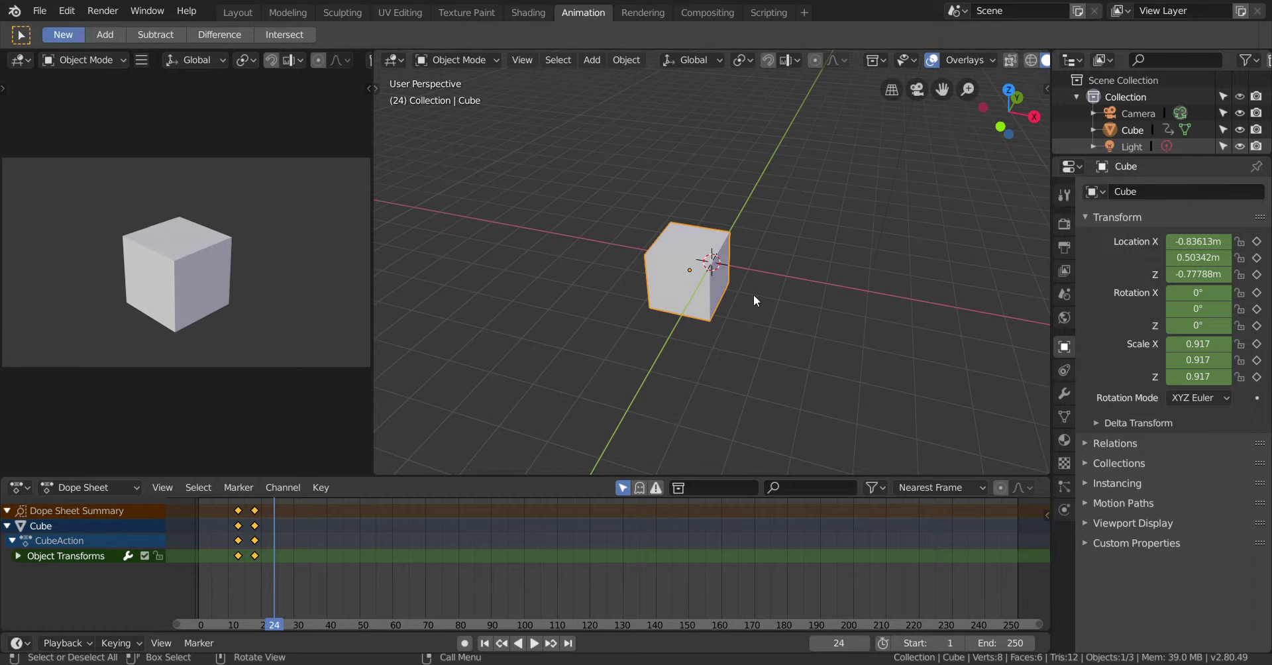
Scale the cube to about 0.7 at frame 24 and insert a LocRotScale keyframe
key("s")
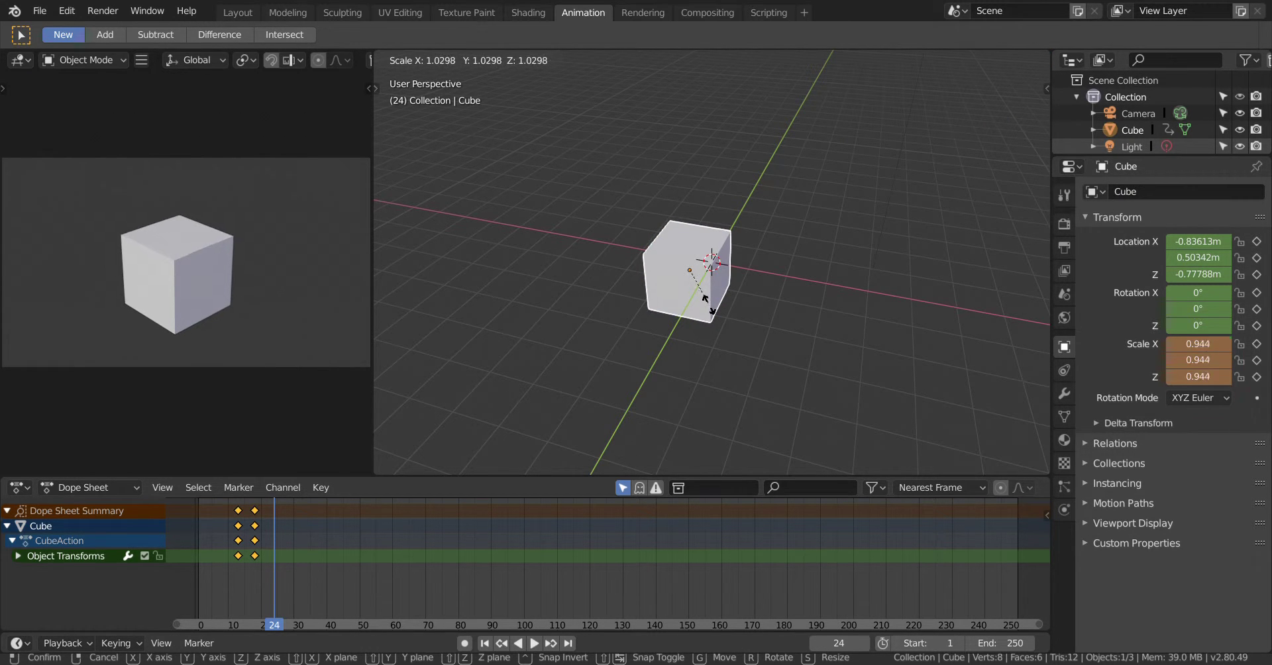
left_click(715, 282)
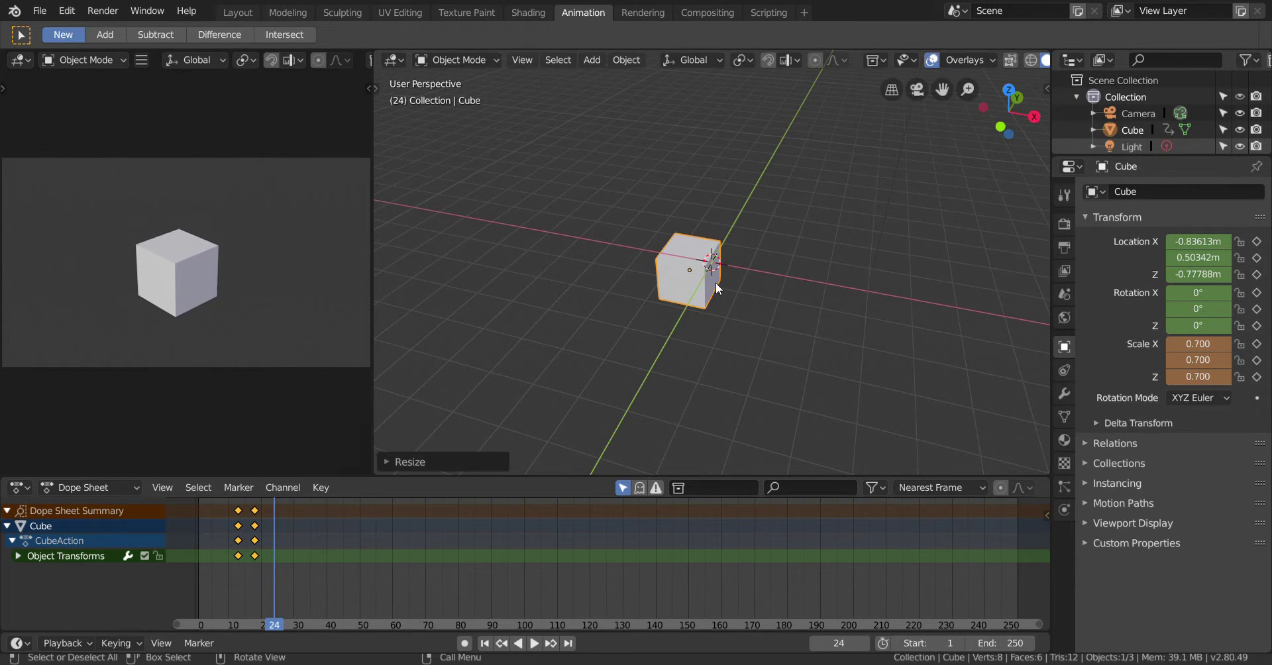
key("i")
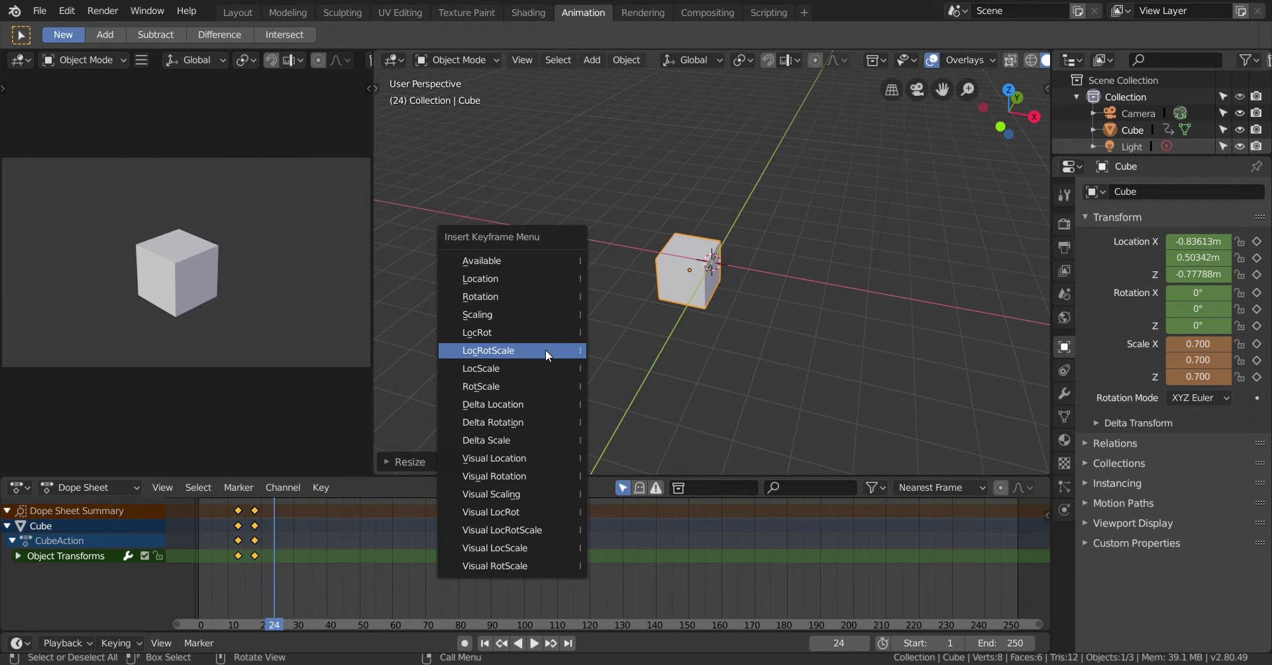
left_click(547, 347)
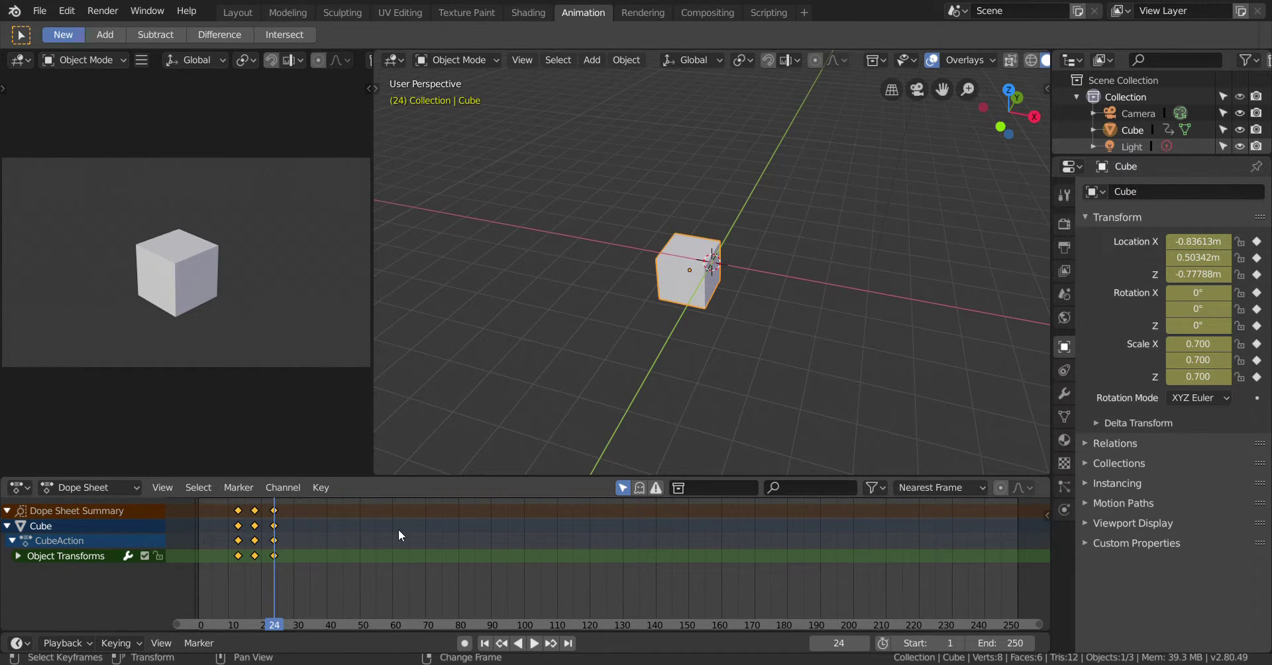
At frame 29, scale the cube to about 0.496 and insert a LocRotScale keyframe
right_click(289, 508)
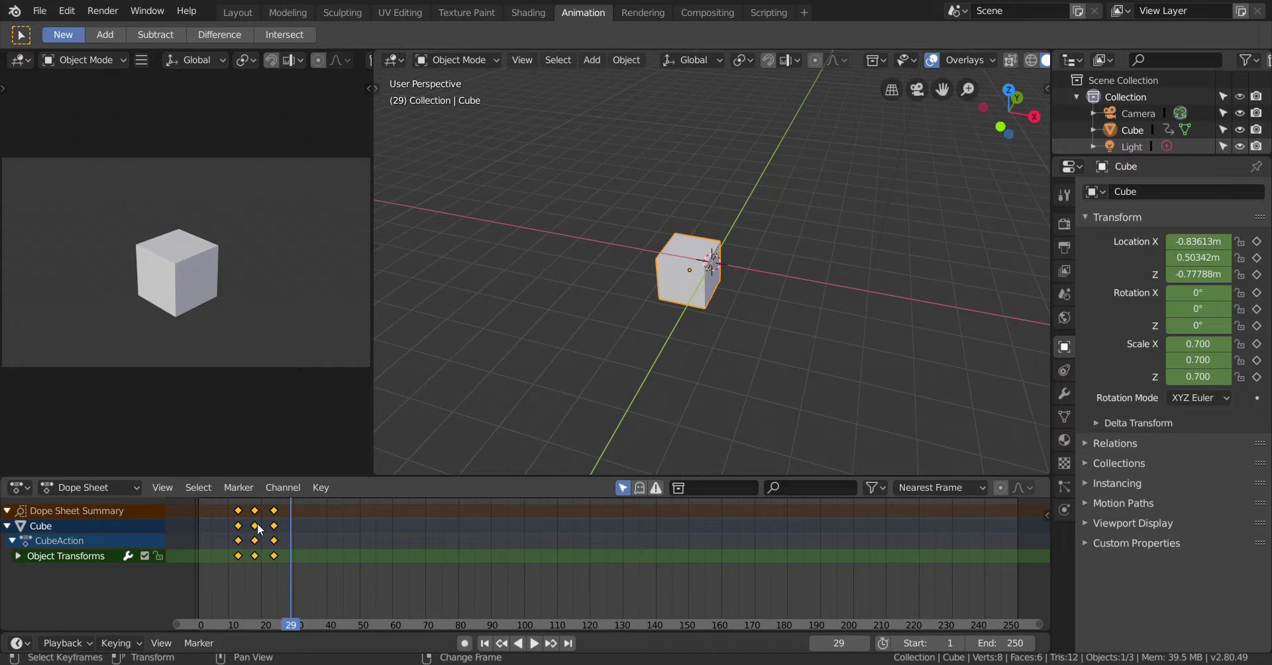
left_click(307, 515)
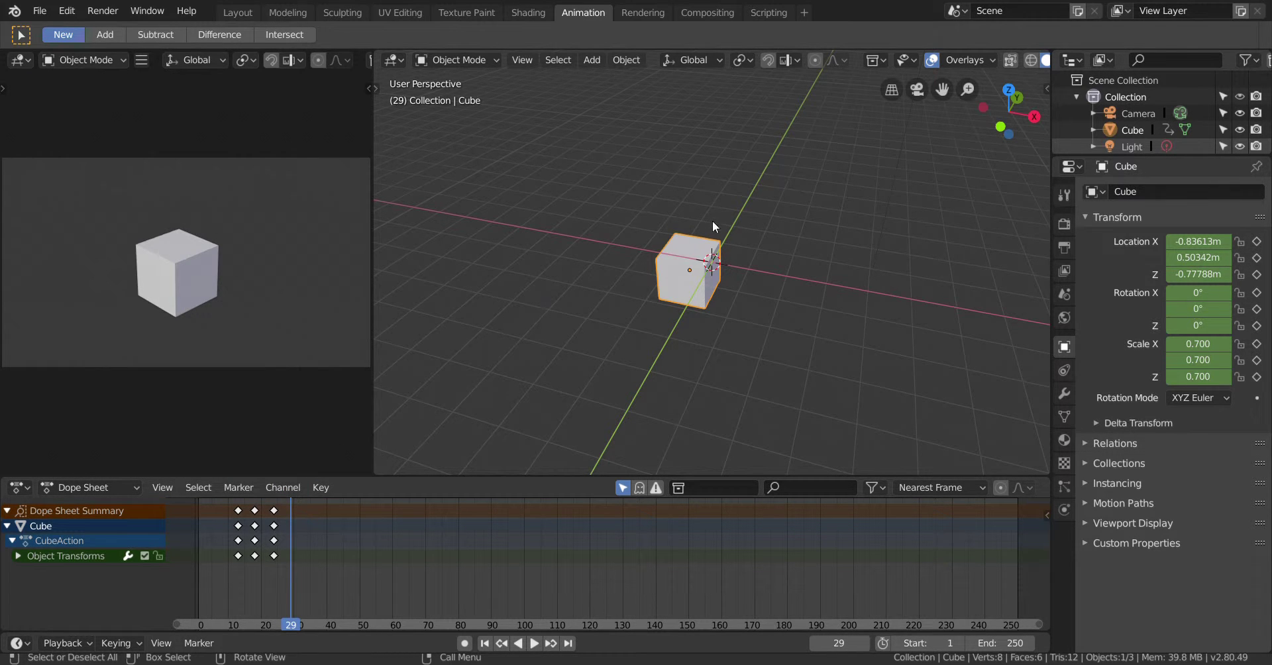
key("s")
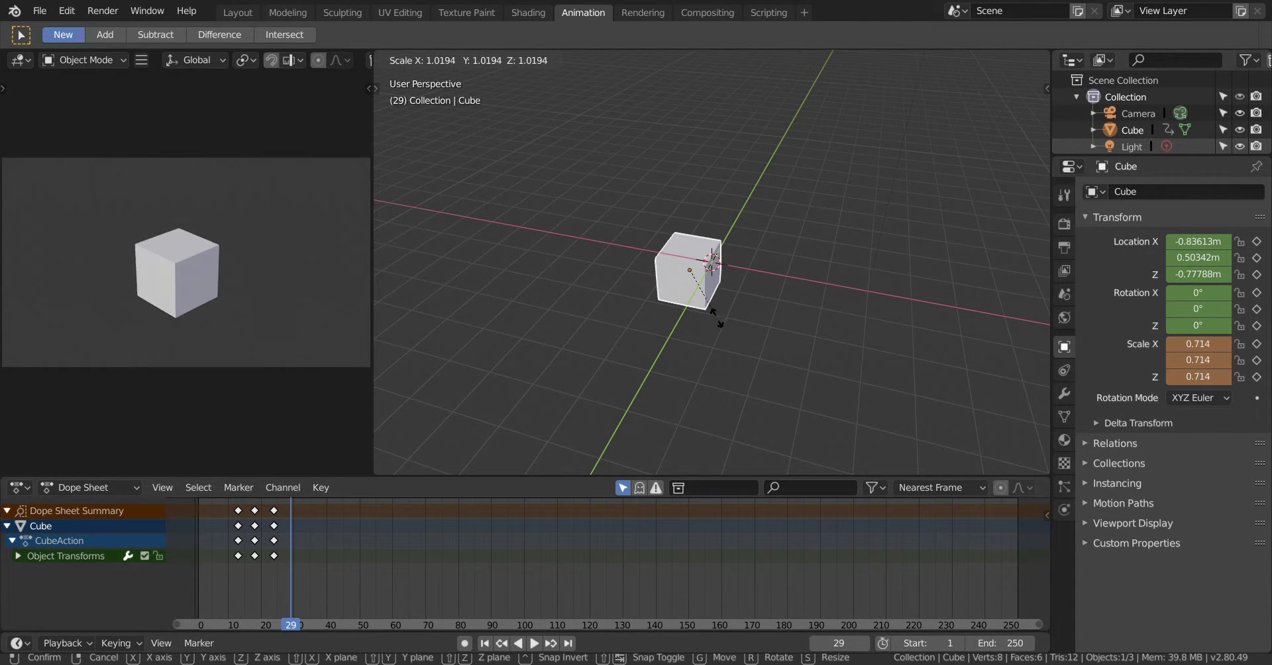
left_click(720, 297)
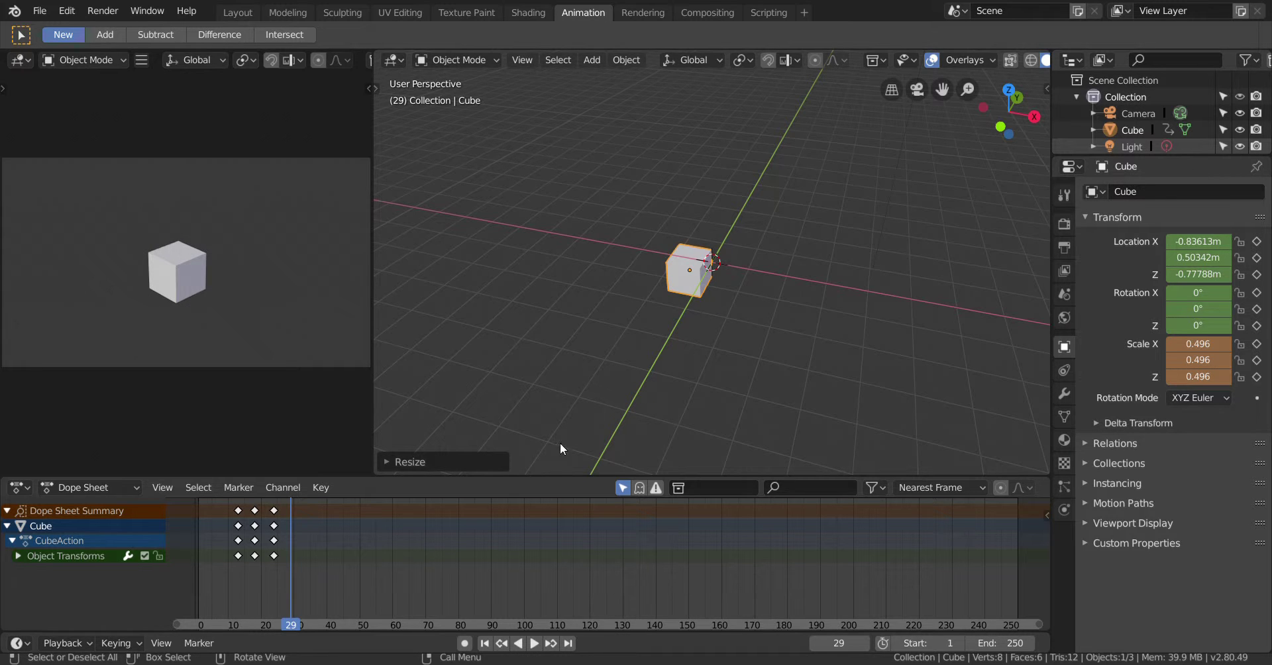
key("i")
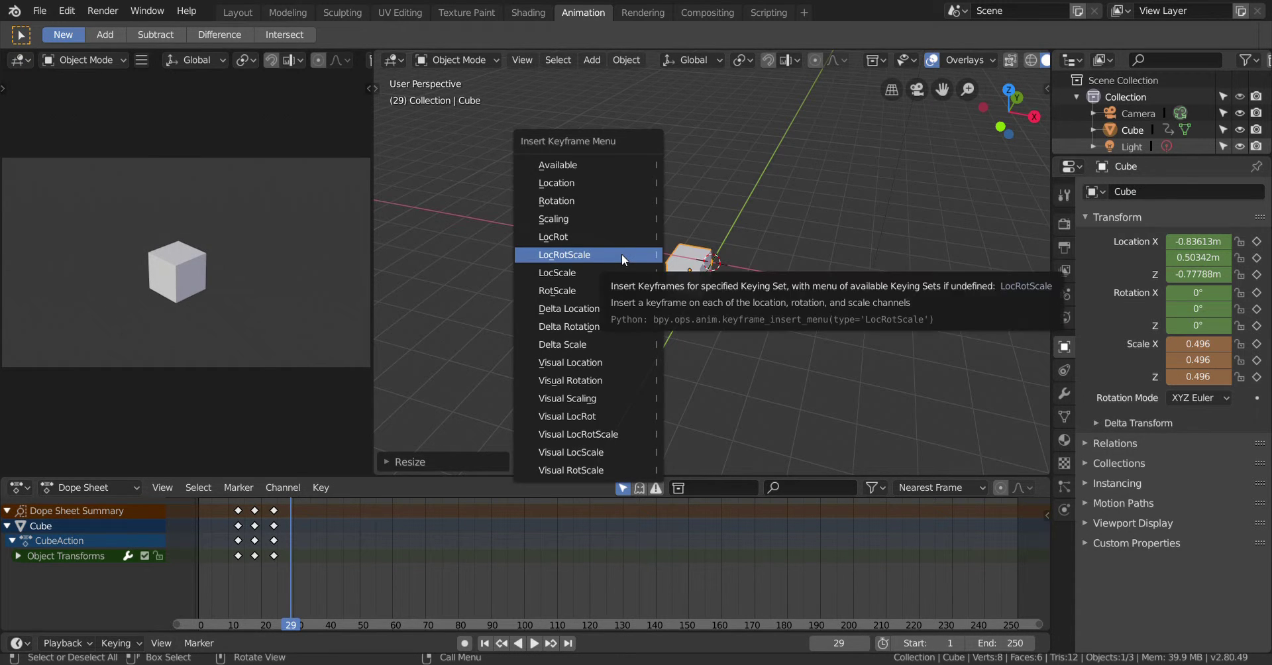
left_click(622, 253)
At frame 34, scale the cube to about 0.387 and insert a LocRotScale keyframe
left_click_drag(304, 523, 308, 519)
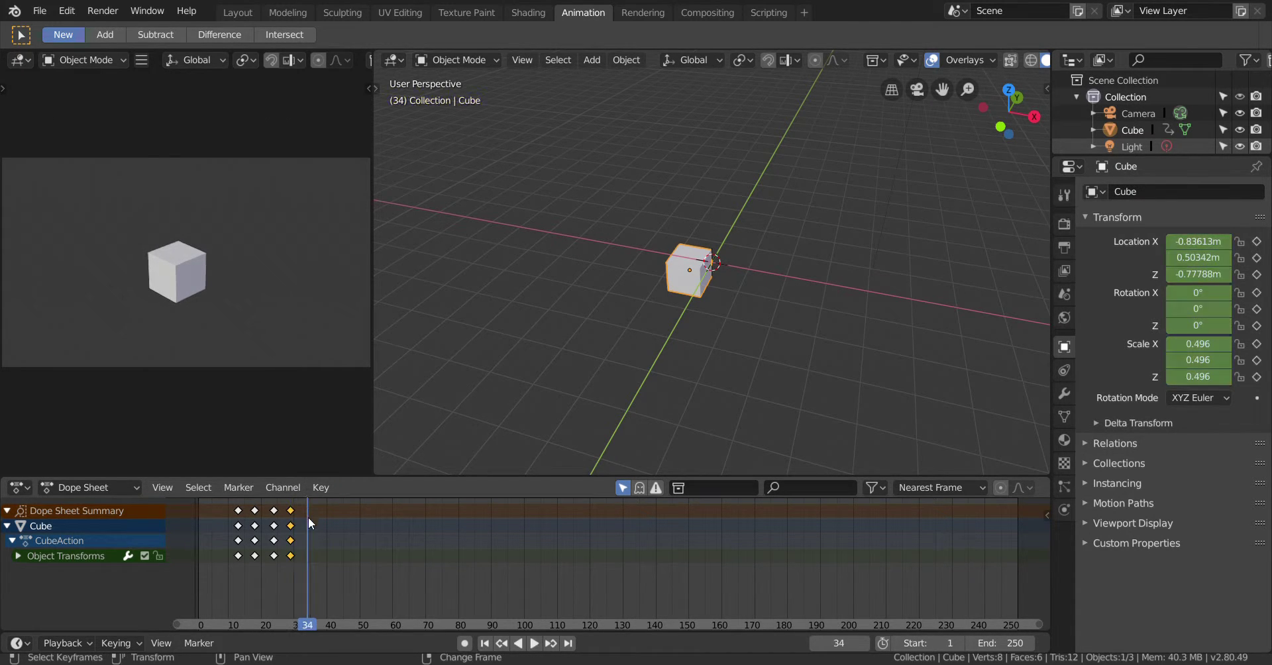
key("s")
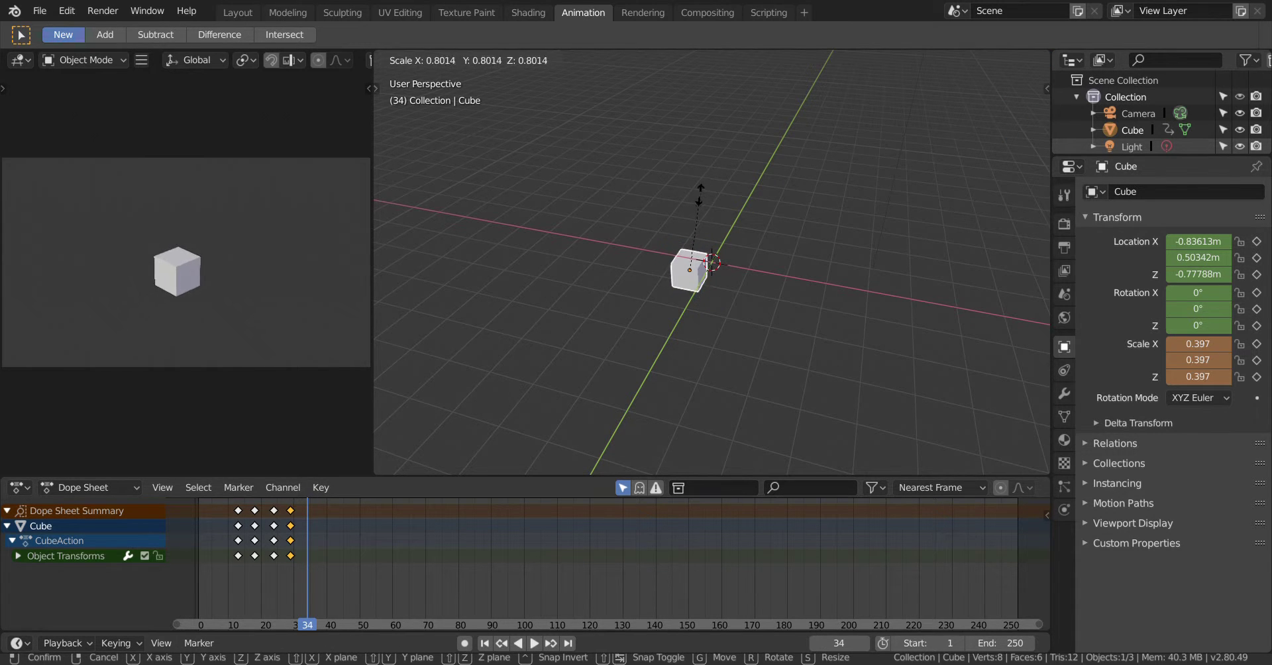
left_click(700, 194)
key("i")
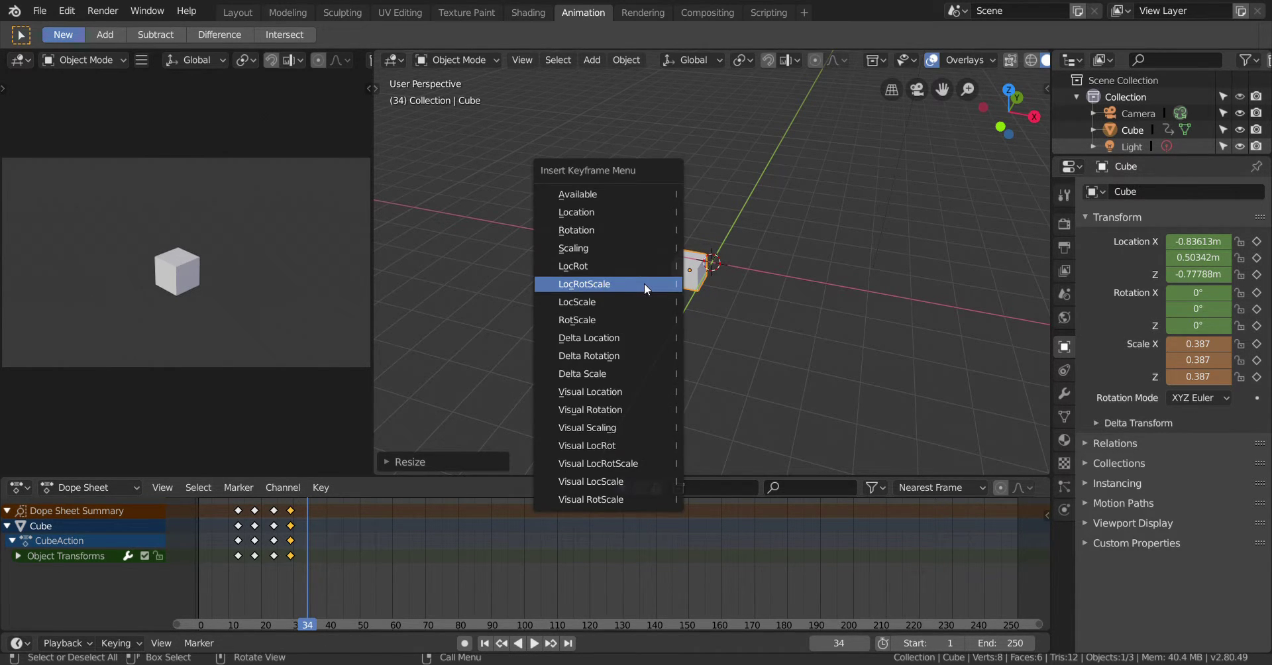
left_click(644, 284)
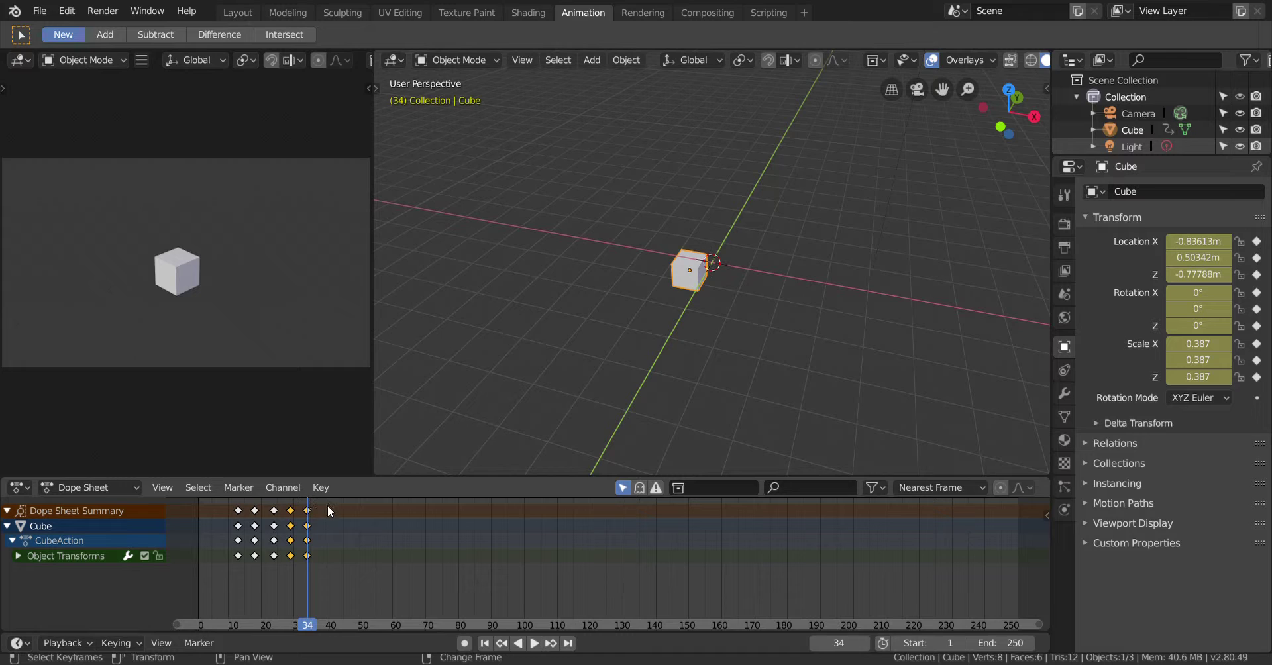
At frame 38, shrink the cube past zero to a scale of about -0.066 and insert a LocRotScale keyframe
key("space")
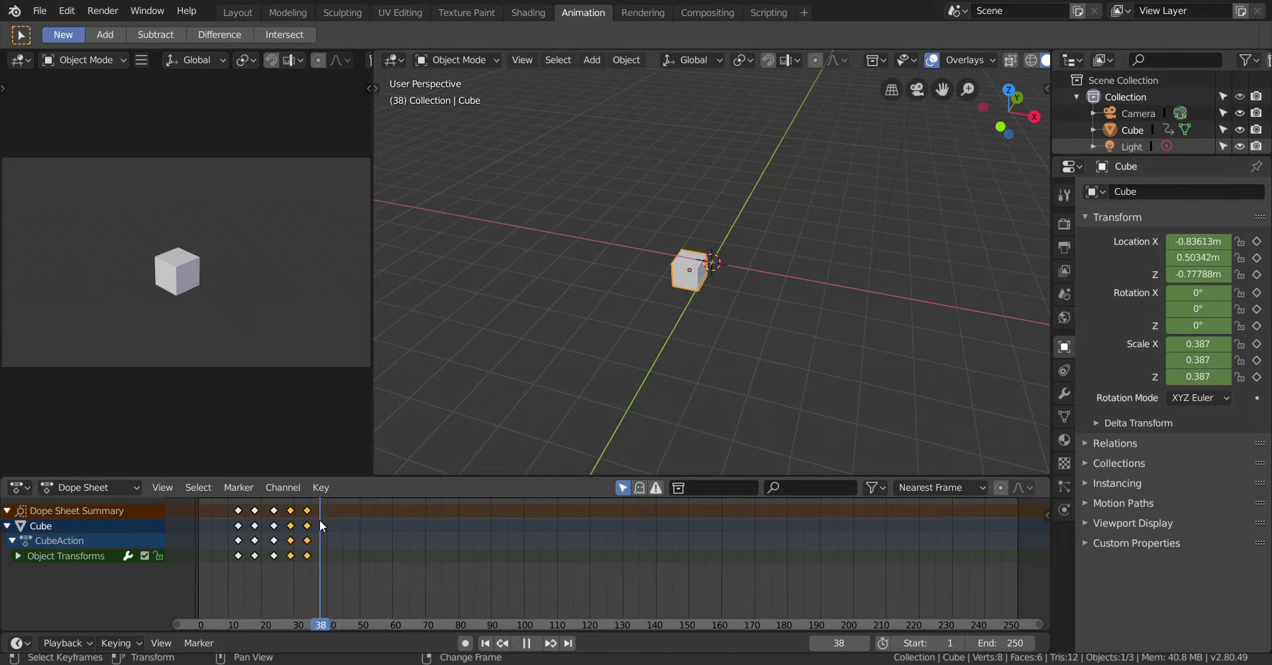
key("space")
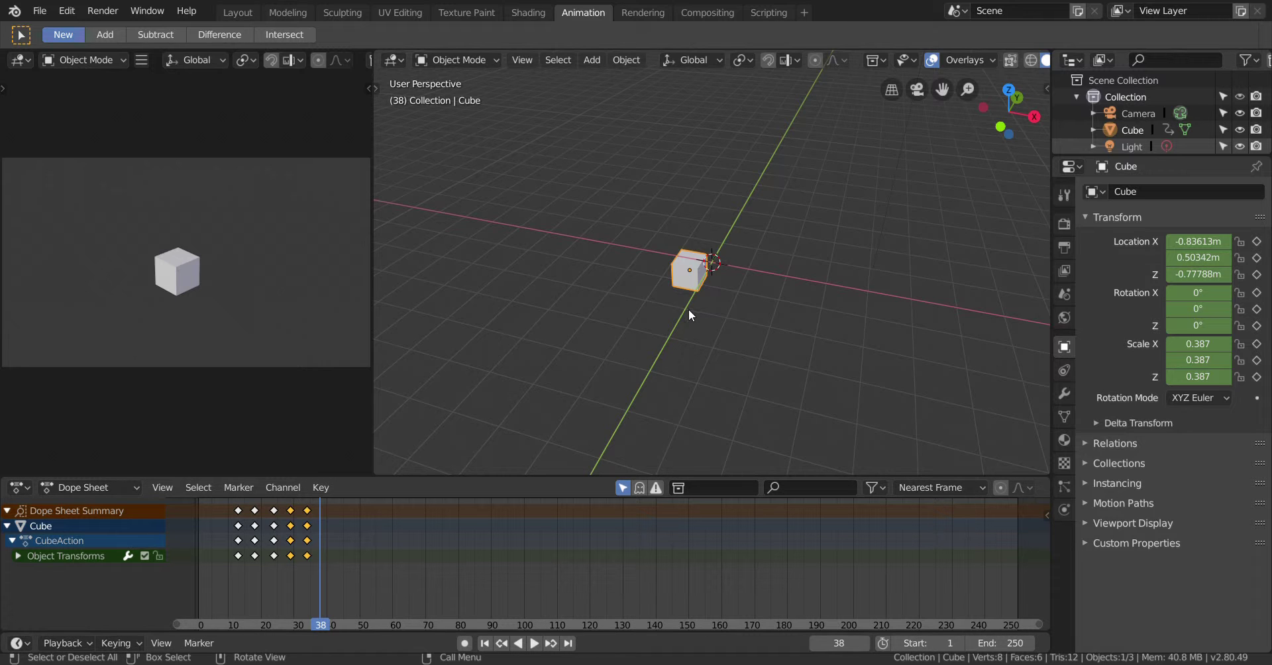
key("s")
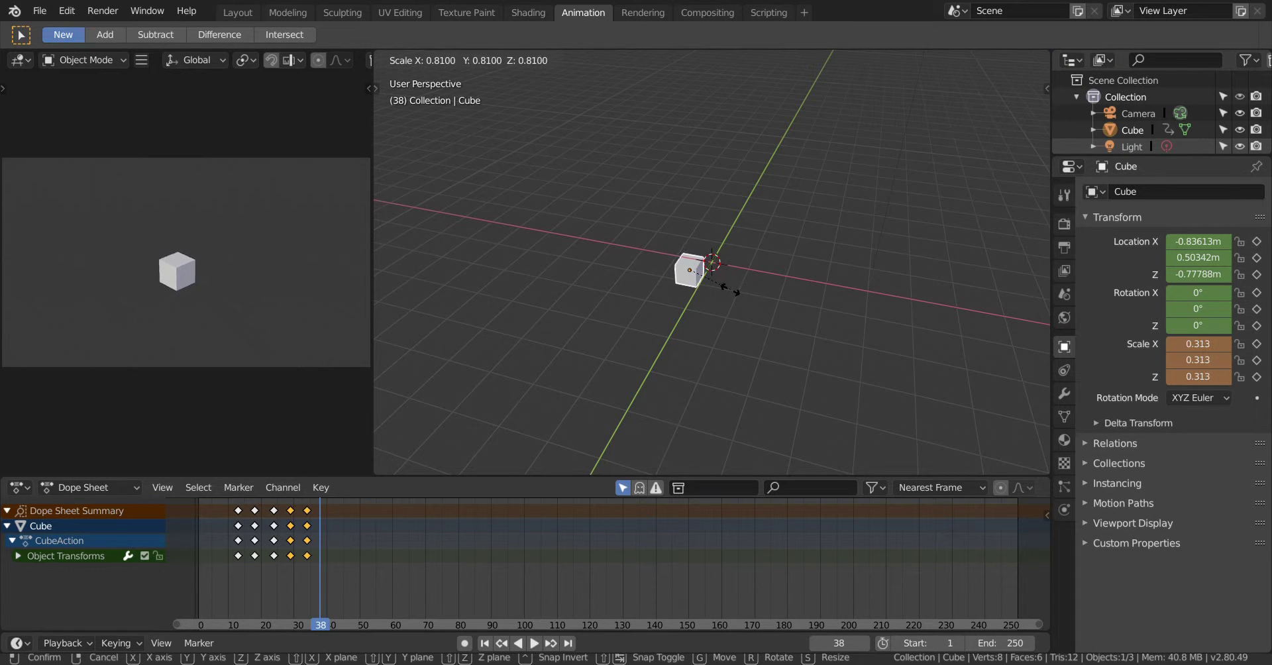
left_click(694, 266)
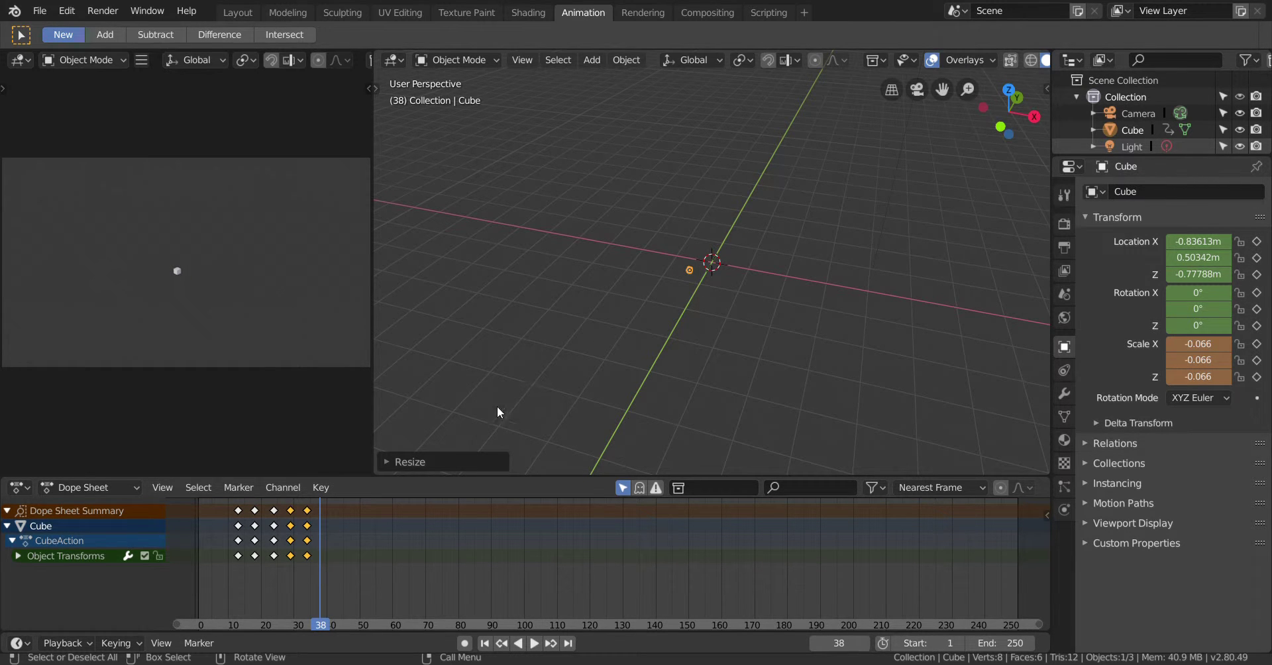
key("i")
left_click(462, 405)
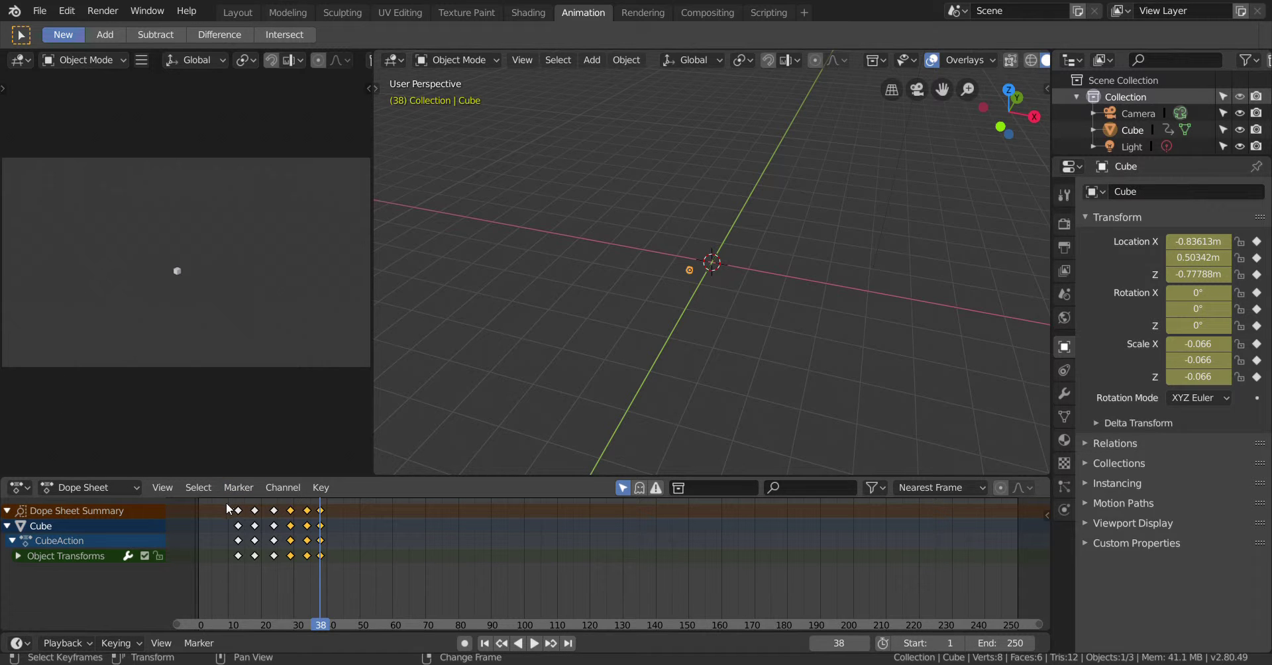
Play the cube animation from frame 4 to review the shrinking motion, and stop playback
right_click_drag(196, 536, 208, 533)
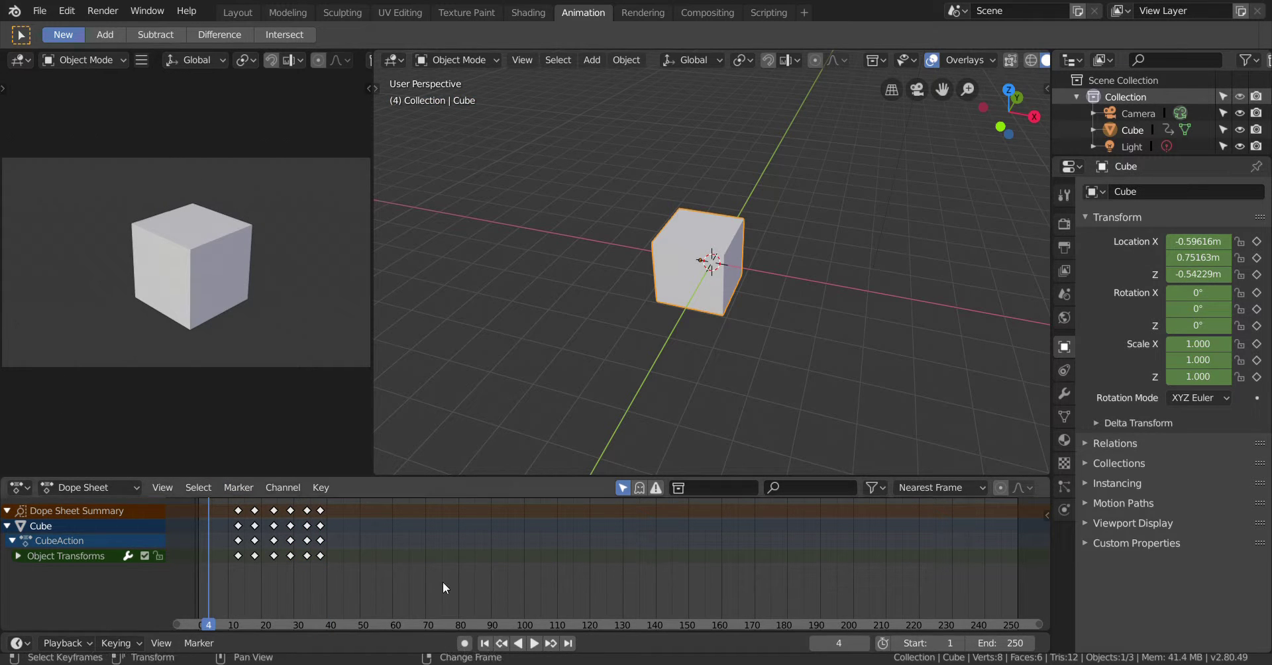
left_click(532, 643)
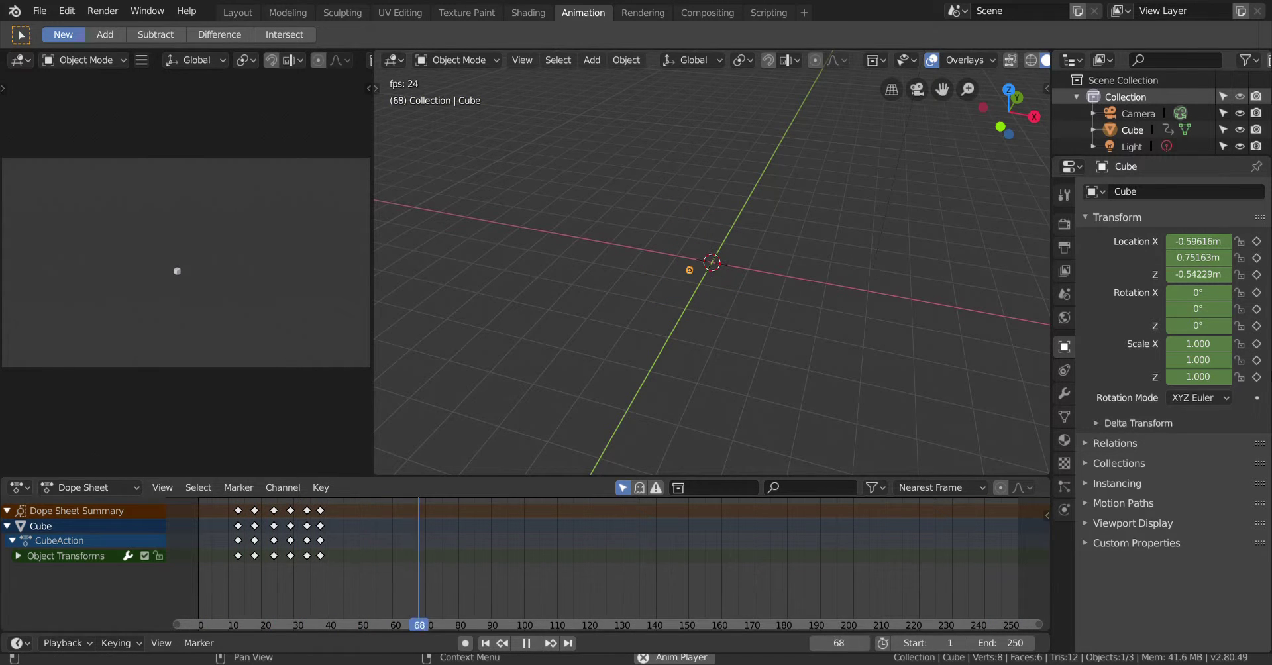
left_click(45, 15)
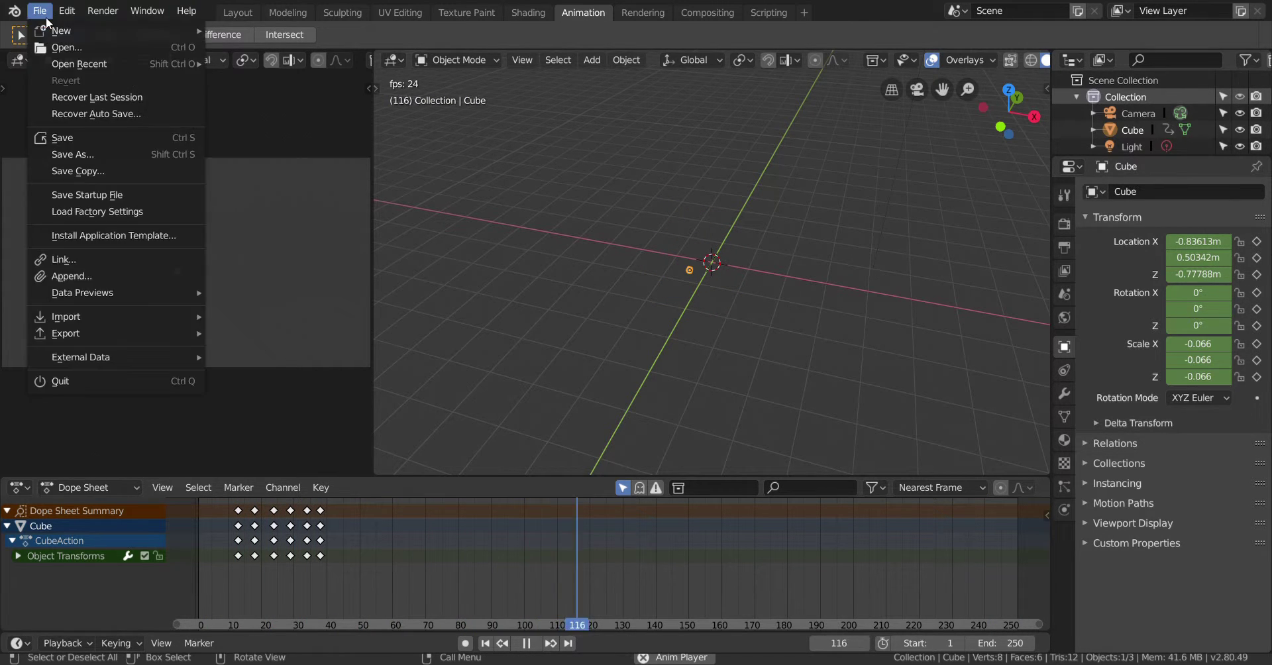
mouse_move(69, 39)
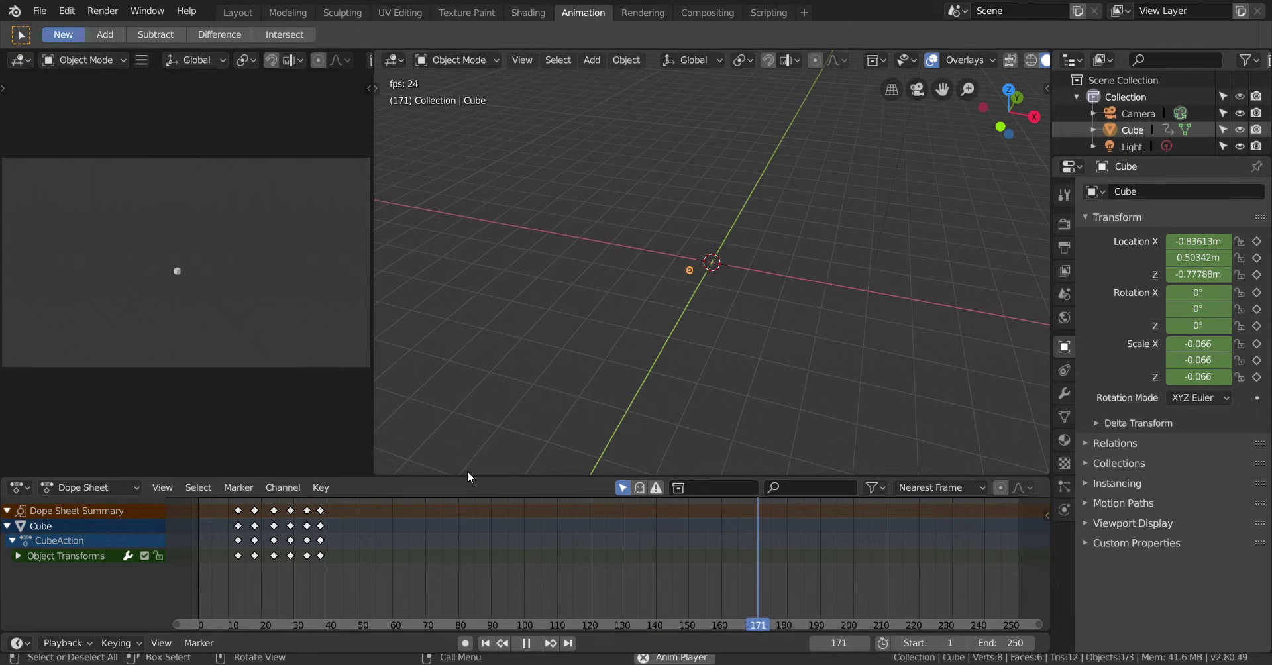
left_click(529, 645)
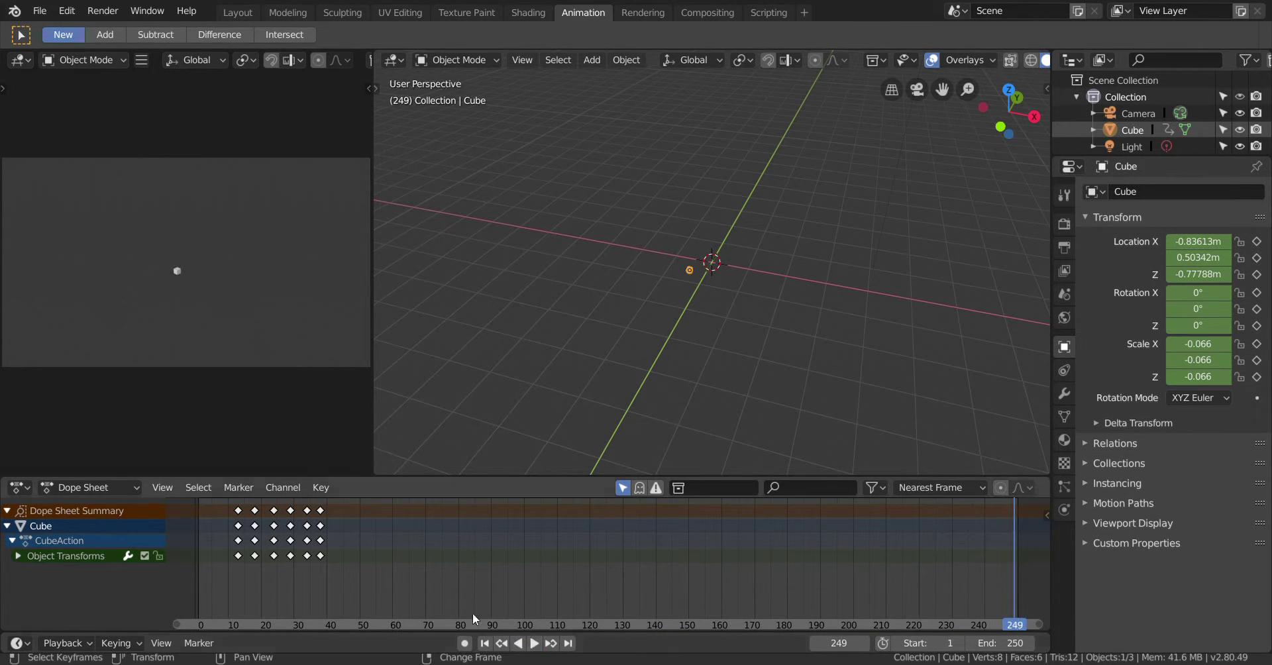
At frame 40, scale the cube up to about -0.262 and insert a LocRotScale keyframe
right_click(335, 586)
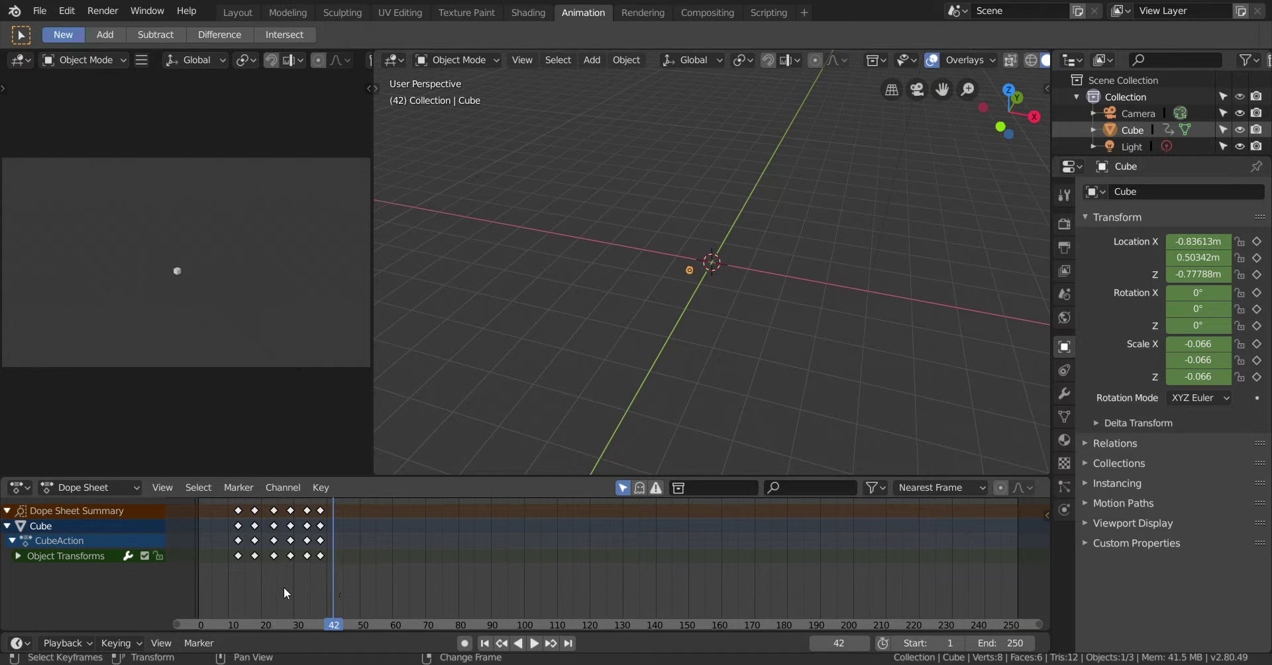
right_click(285, 588)
right_click(327, 581)
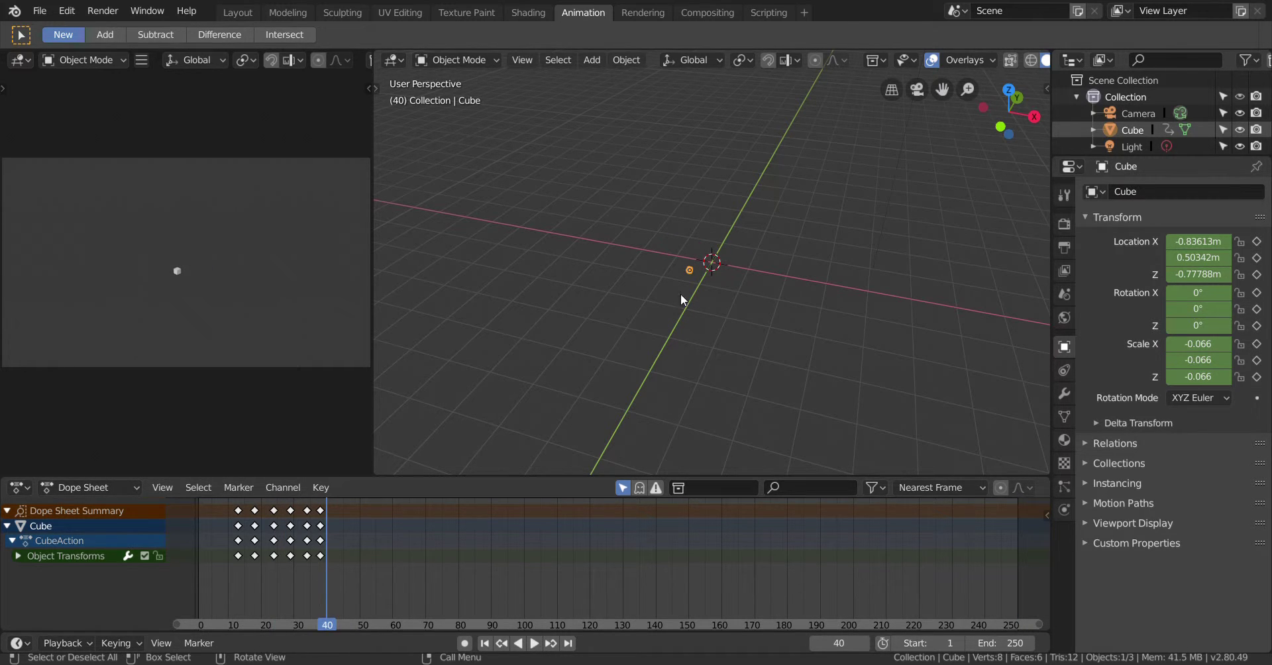
key("s")
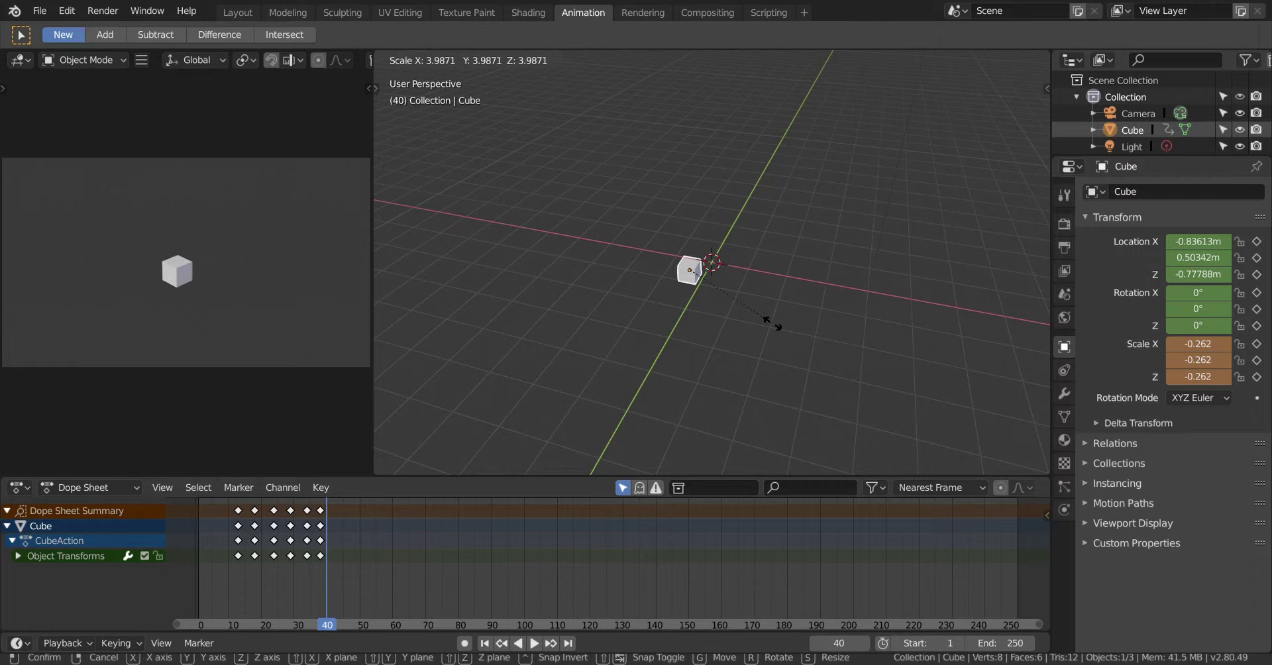
left_click(771, 323)
right_click(494, 359)
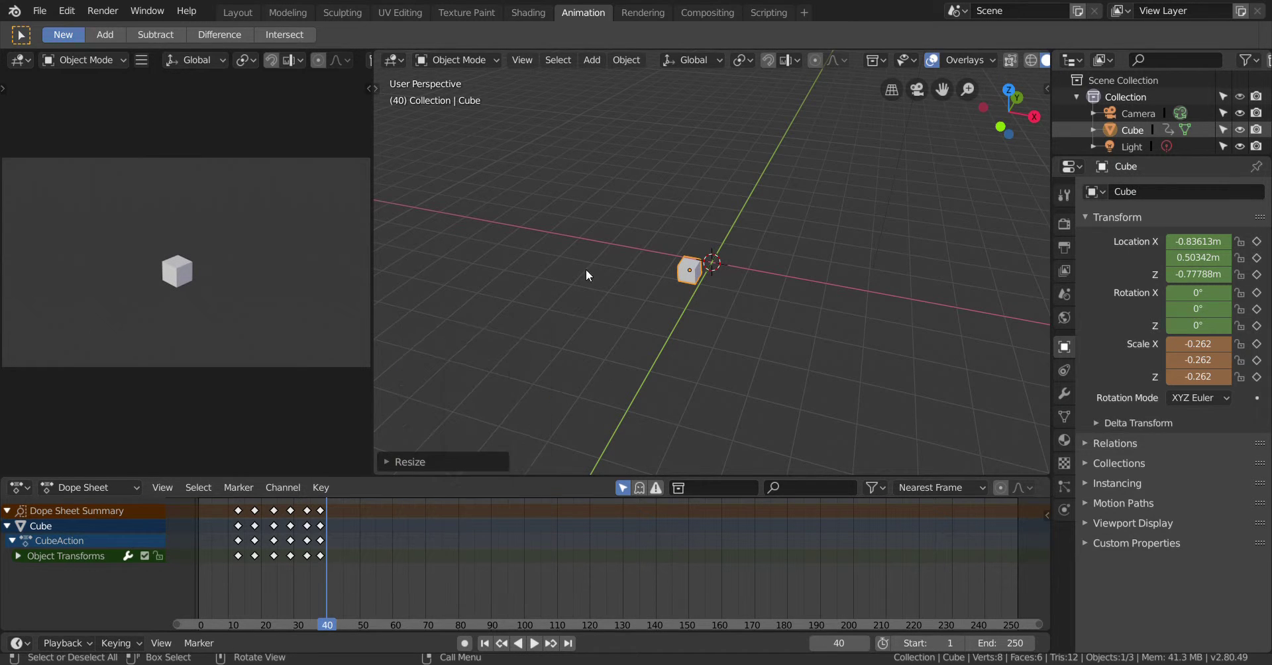
key("i")
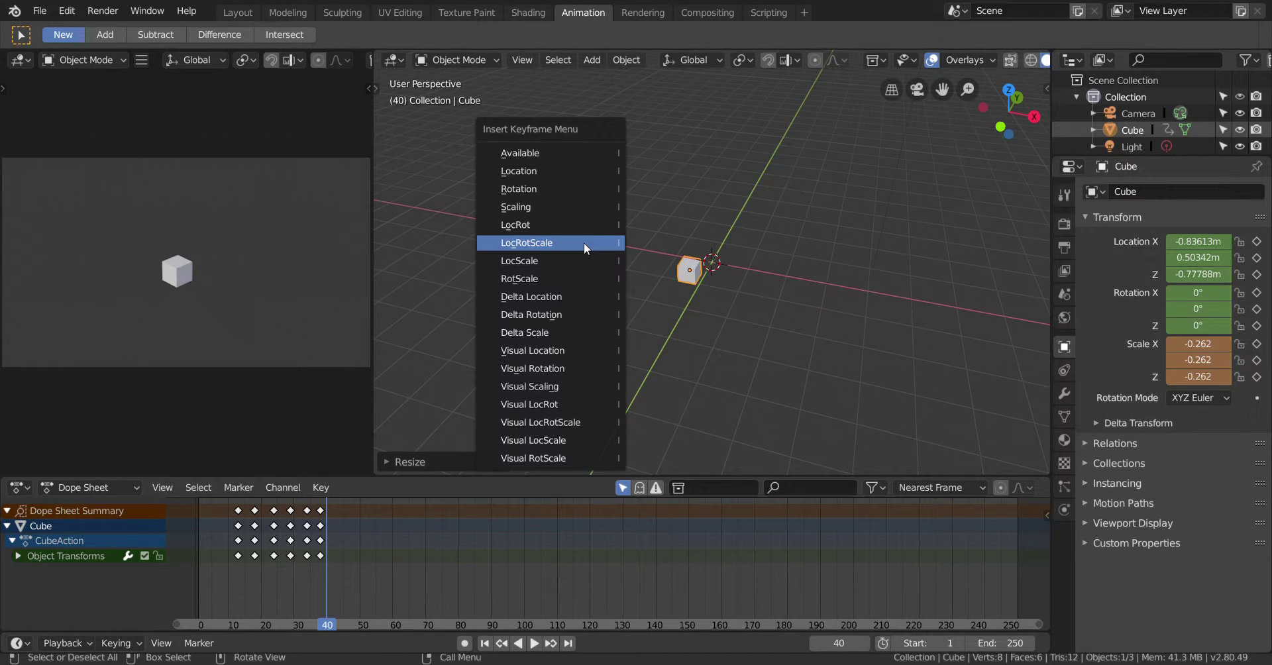
left_click(583, 243)
At frame 44, scale the cube up to about -1.616 and insert a LocRotScale keyframe
left_click(342, 515)
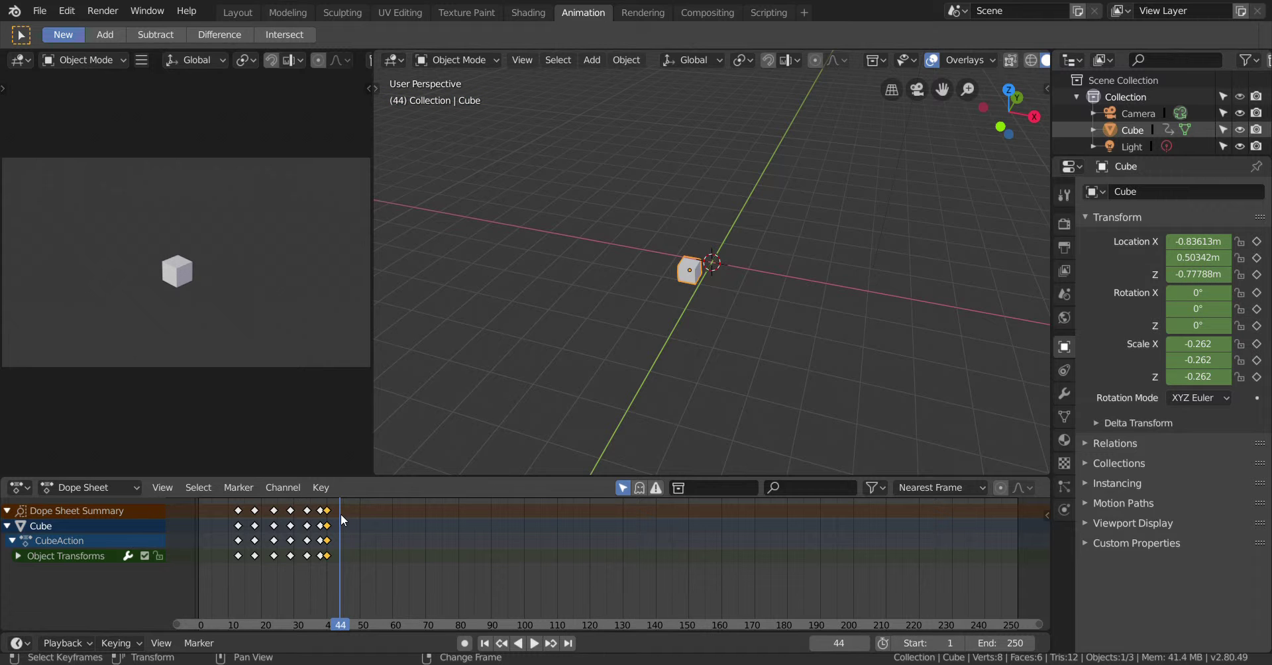
key("s")
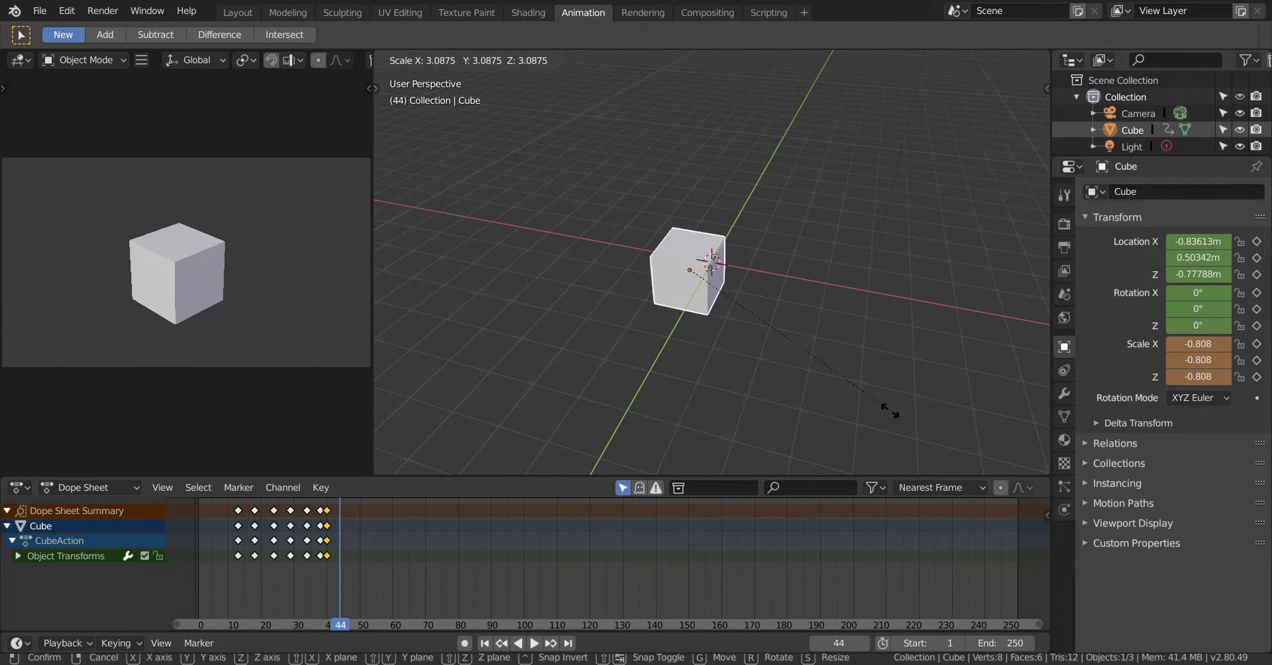
left_click(1017, 203)
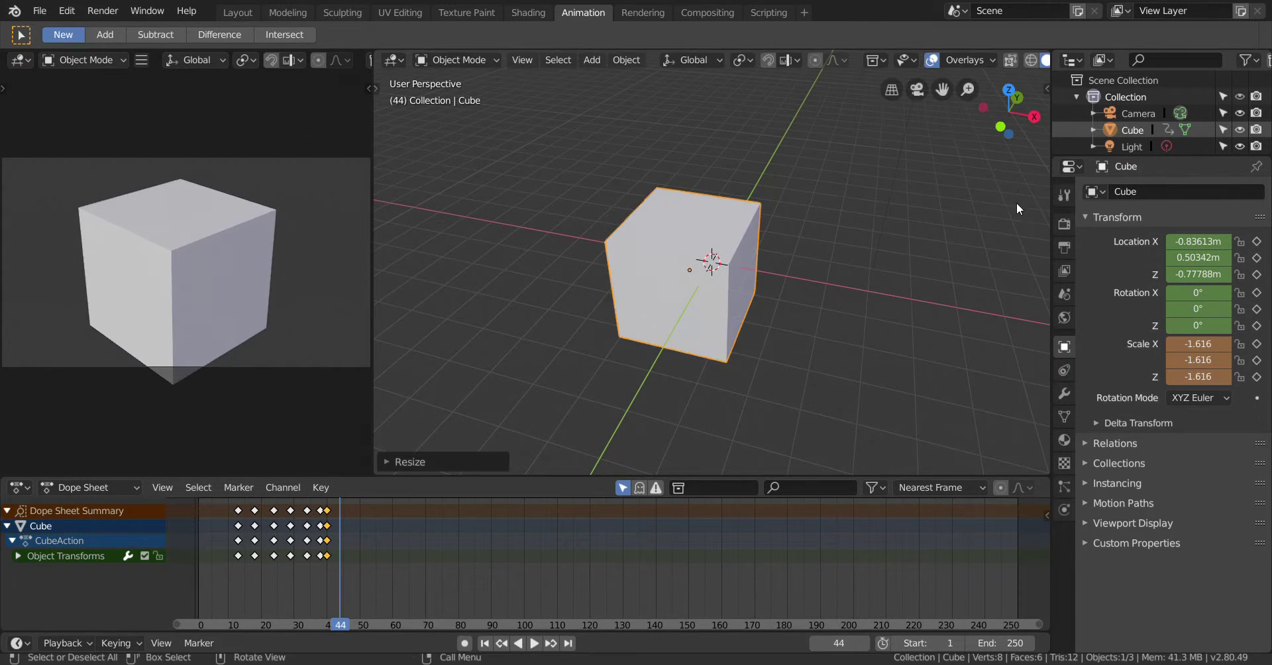
key("i")
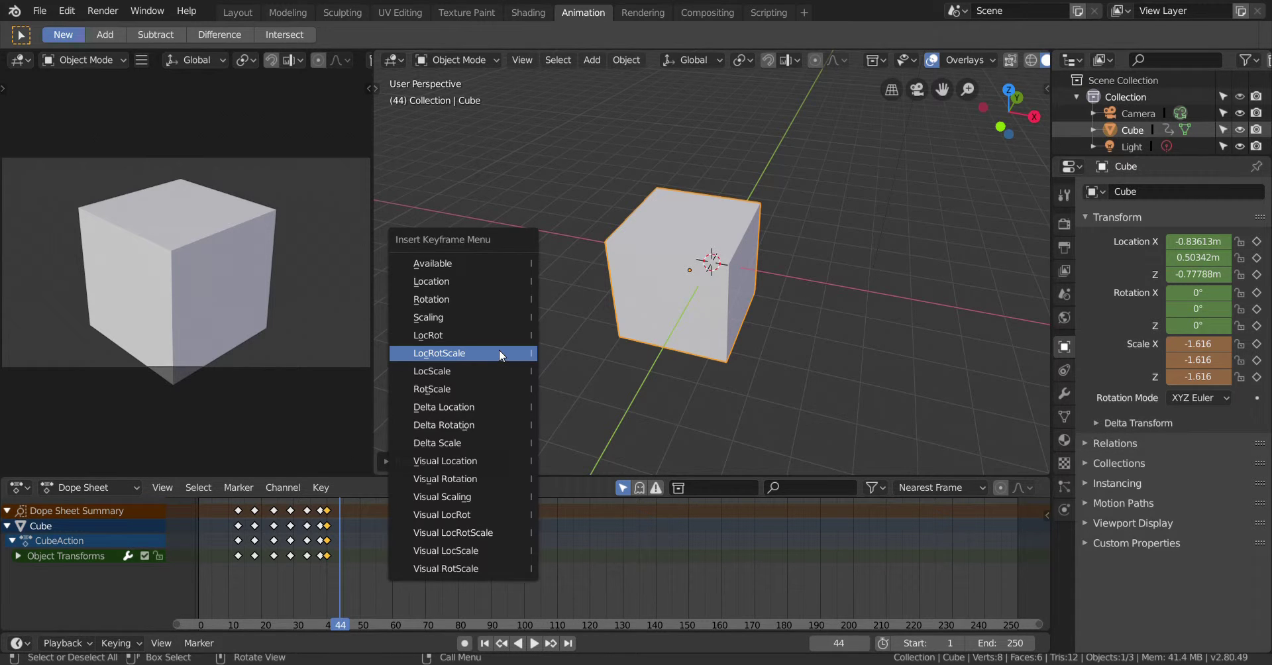
left_click(499, 351)
At frame 48, scale the cube to about -1.605, move it to about X -3.08 m, Y -0.24 m, and insert a LocRotScale keyframe
left_click(353, 513)
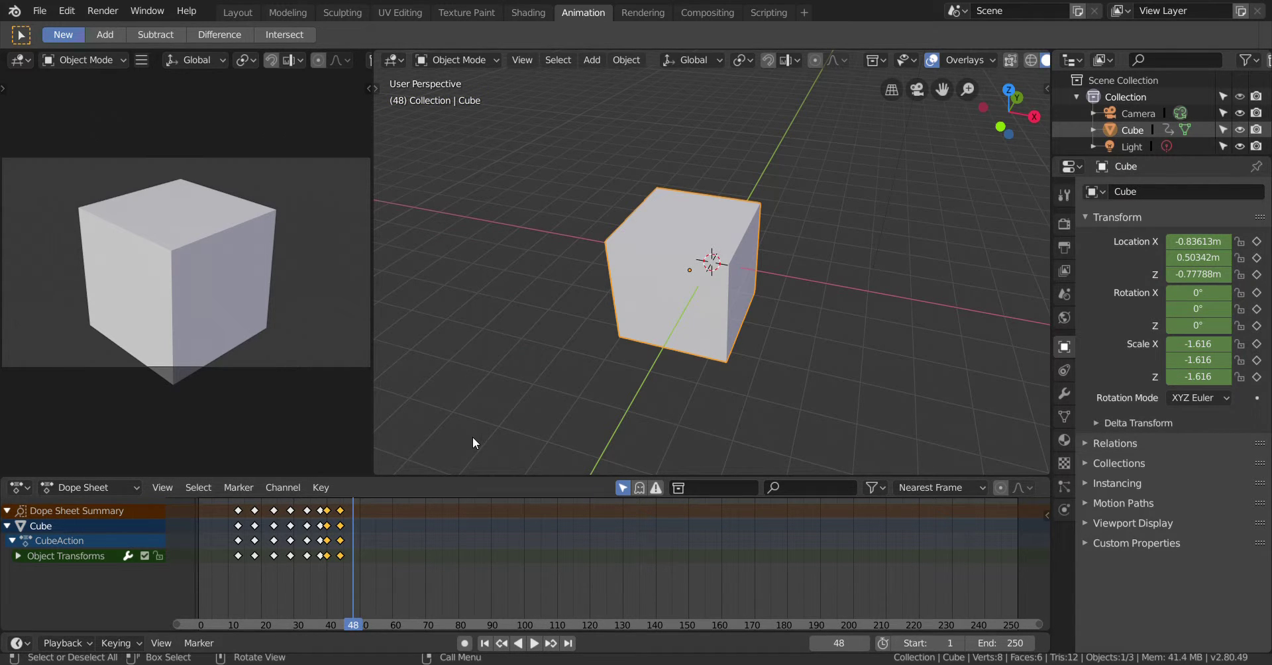
key("s")
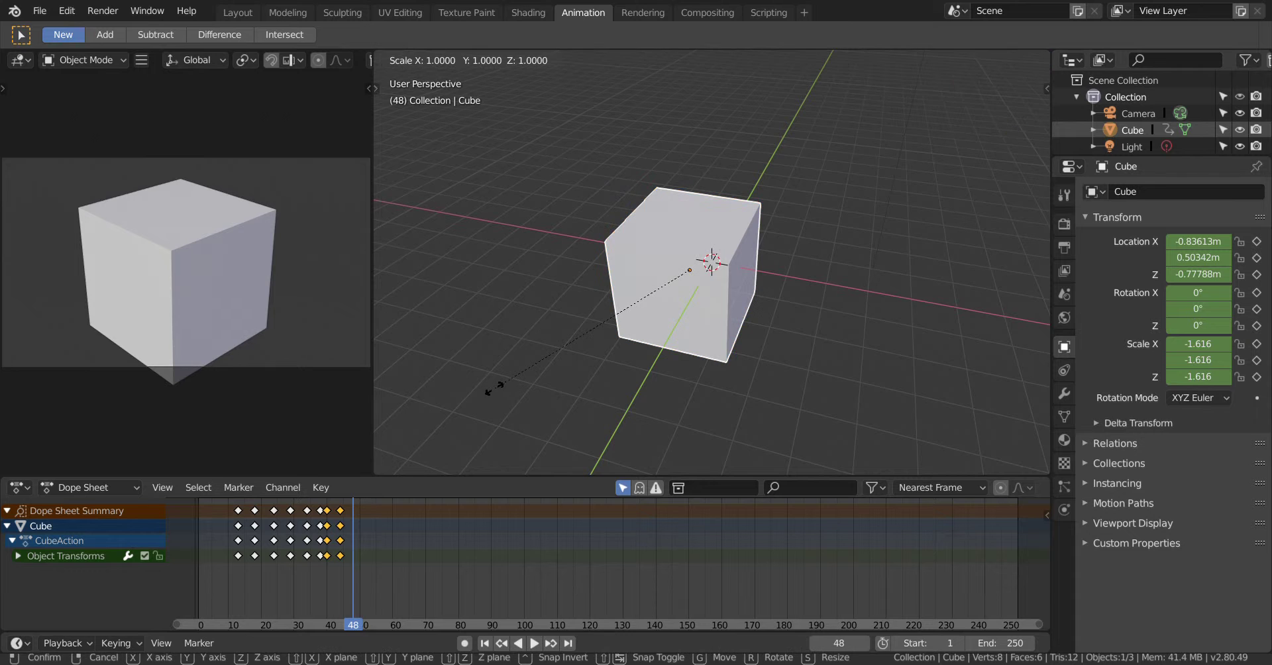
left_click(499, 391)
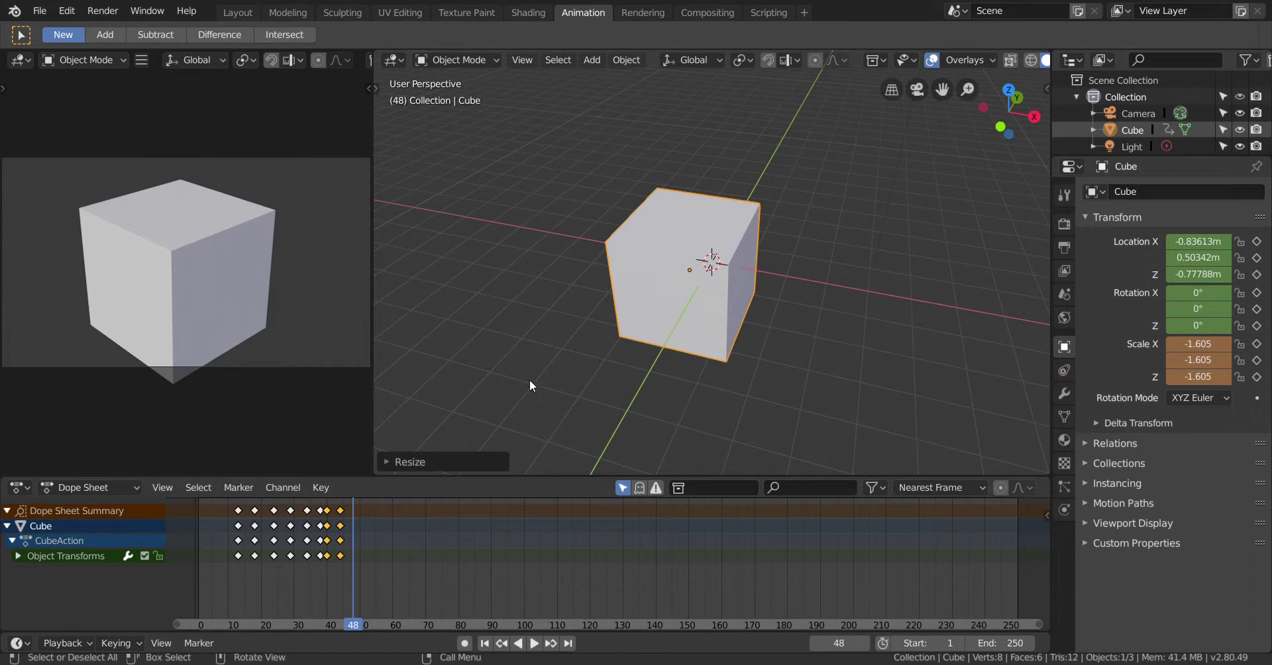
key("g")
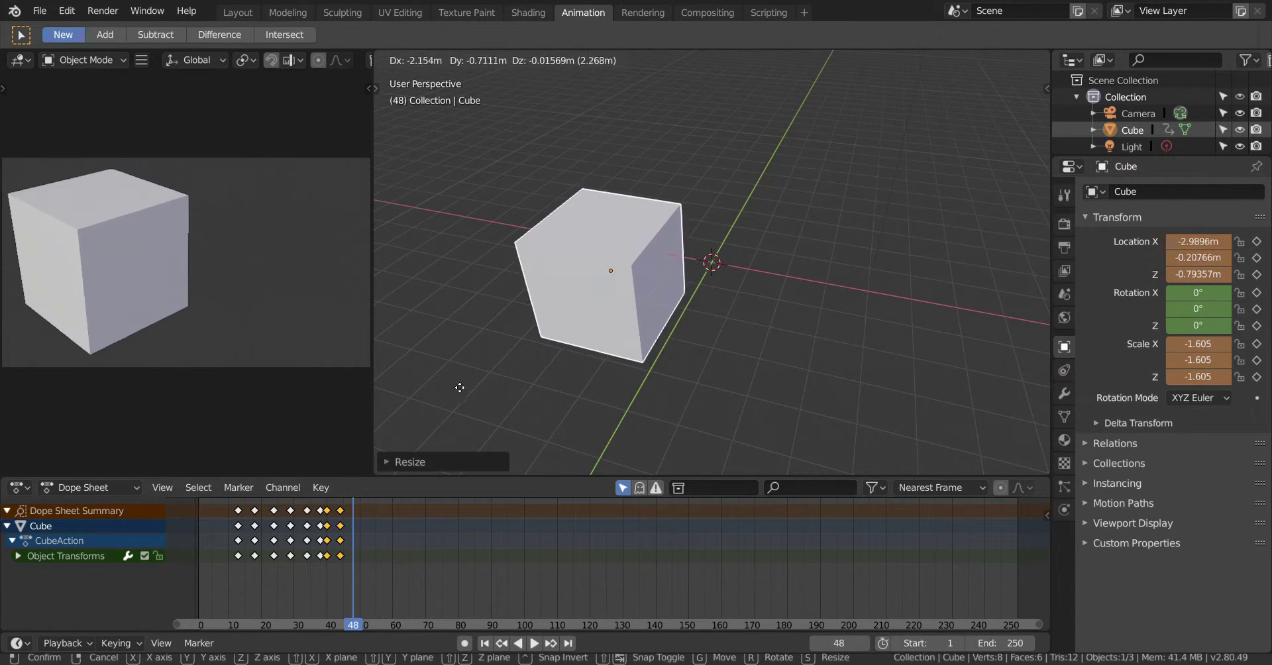
left_click(454, 384)
key("i")
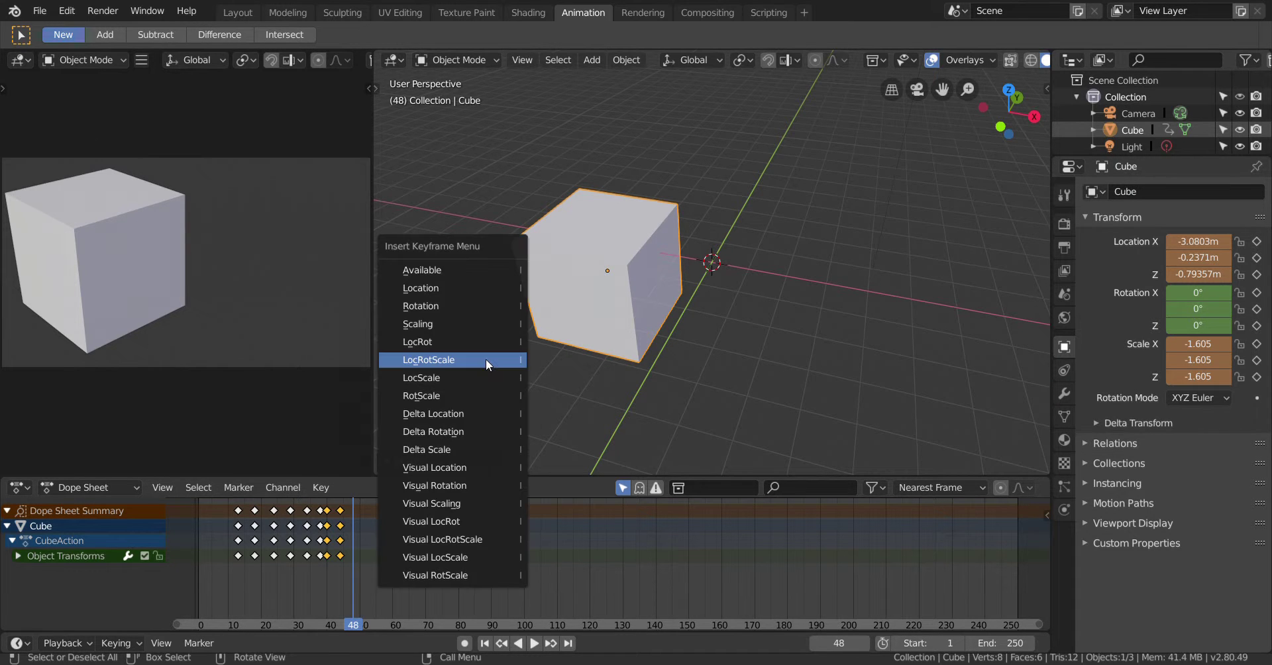
left_click(494, 360)
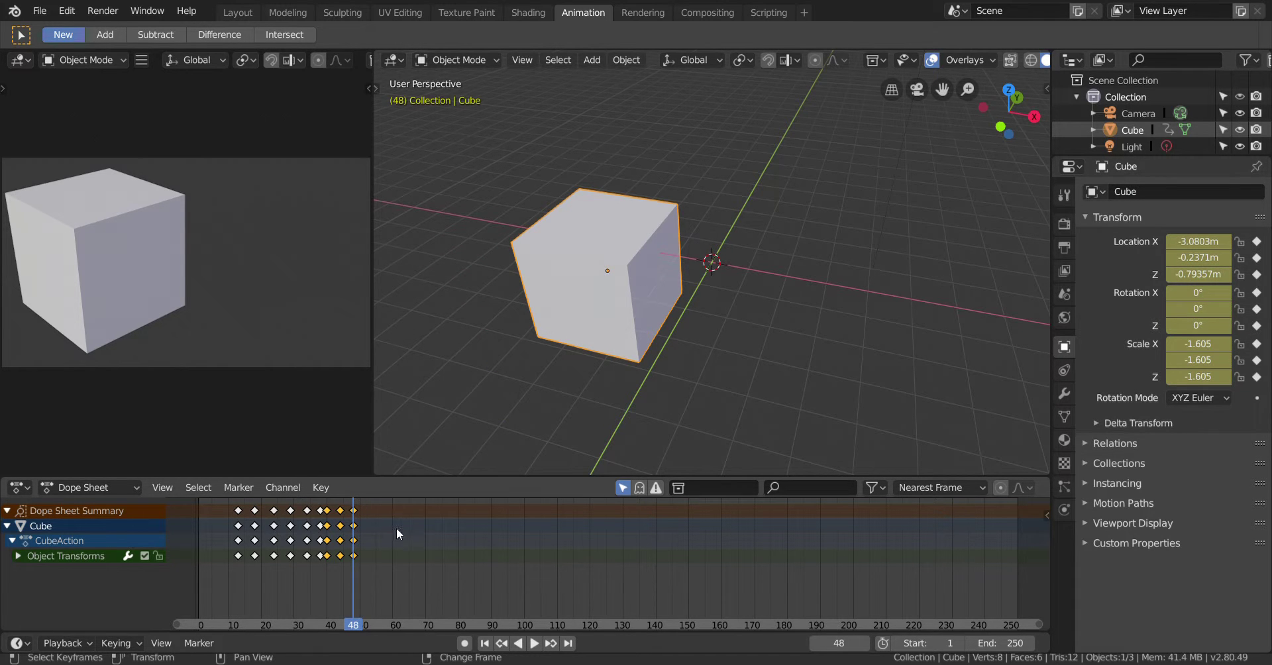
At frame 51, move the cube to about X 1.02 m, Y 1.32 m, Z -0.48 m, and insert a LocRotScale keyframe
right_click(363, 527)
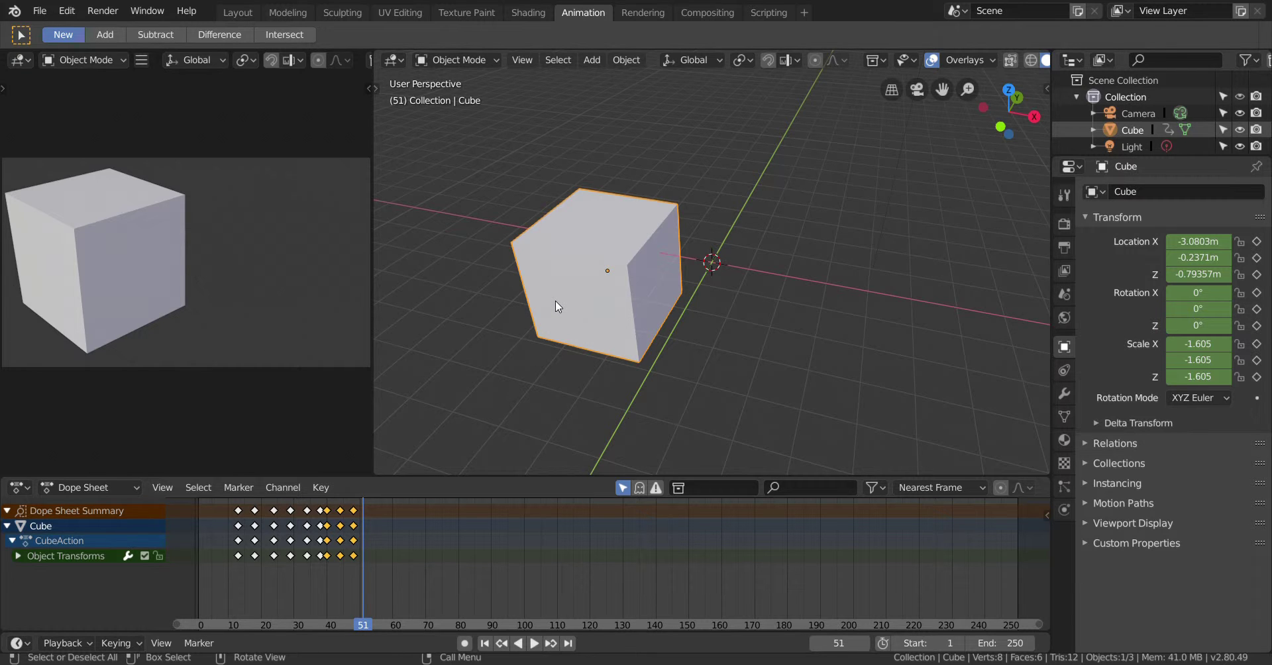
key("g")
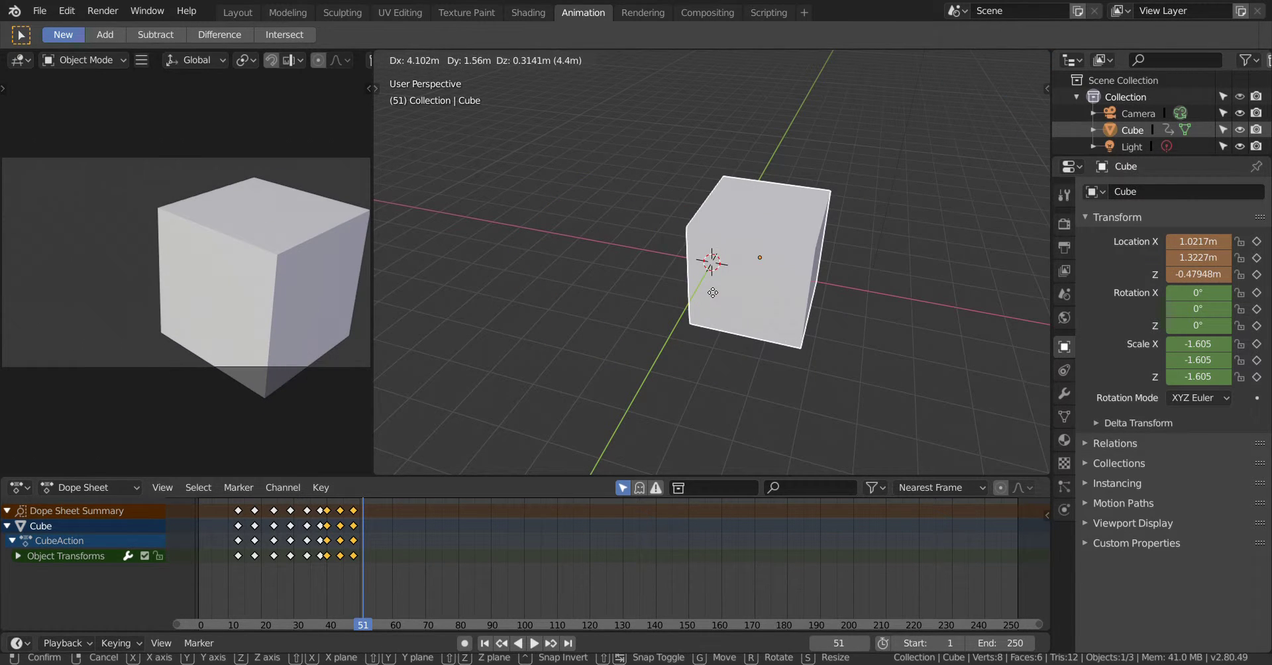
left_click(711, 293)
key("i")
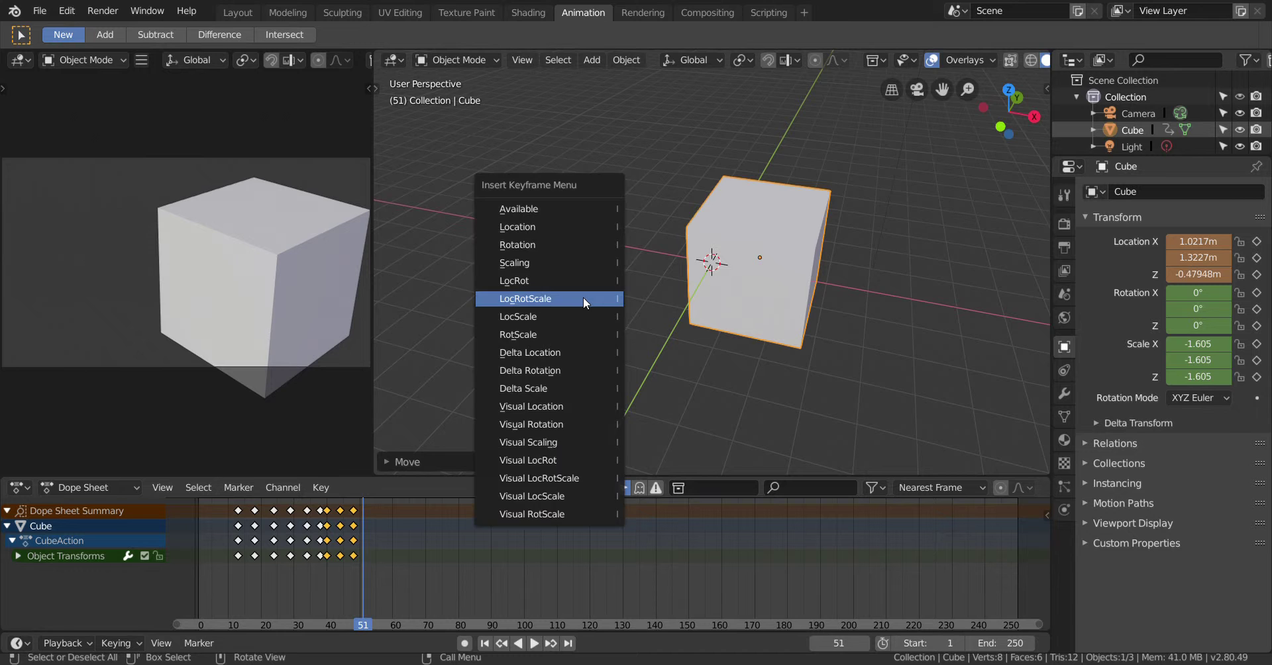
left_click(583, 297)
Play back the cube's keyframed animation to review its scaling and movement
key("ctrl+shift+space")
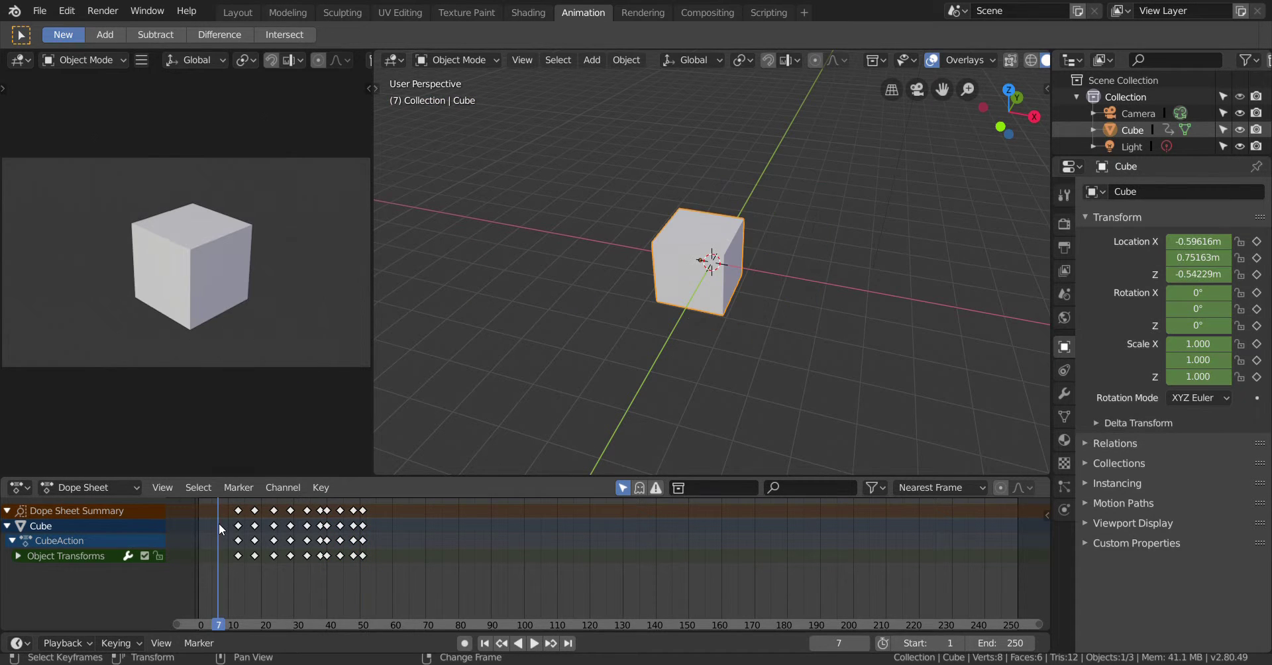